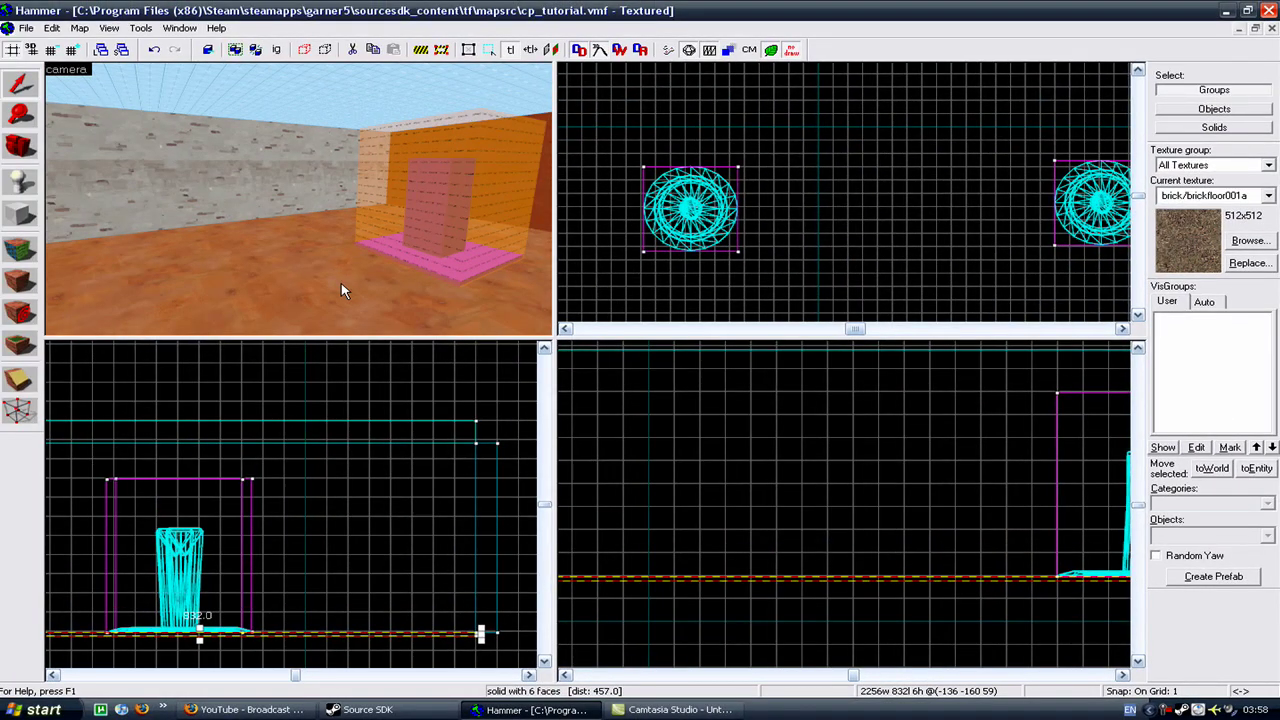
key("z")
key("w")
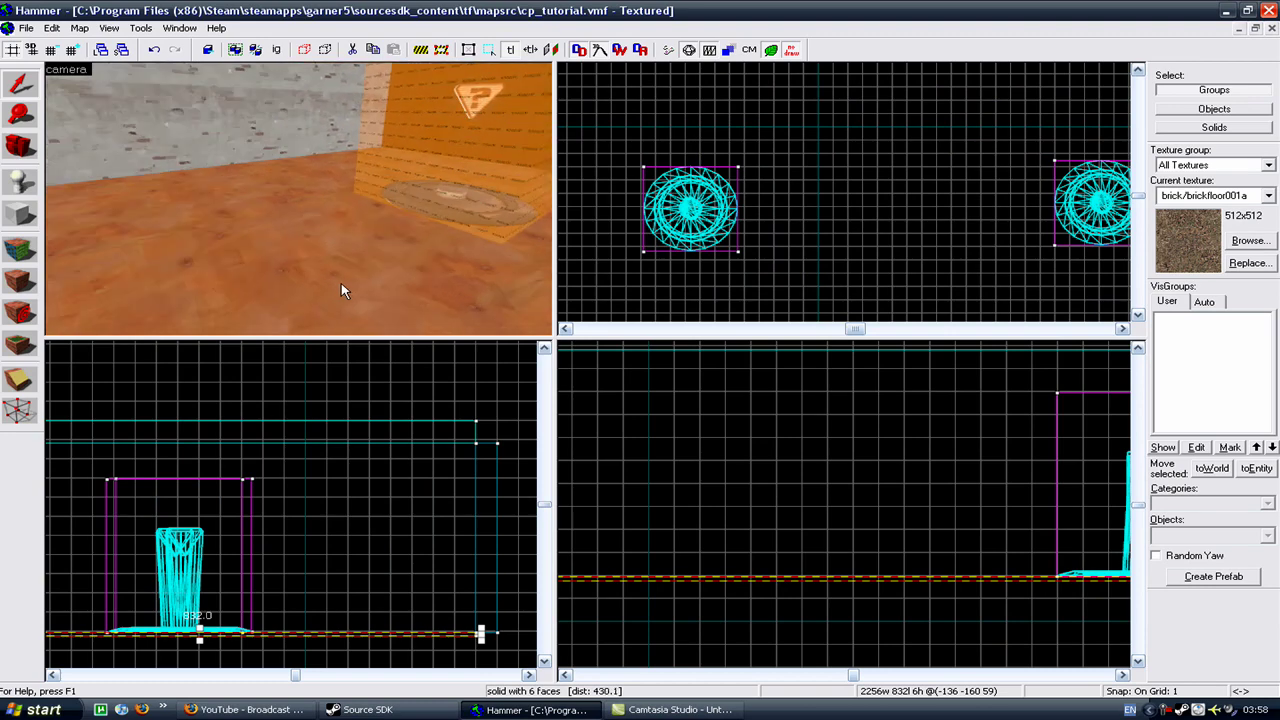
key("Right")
key("Right")
key("Right")
key("Right")
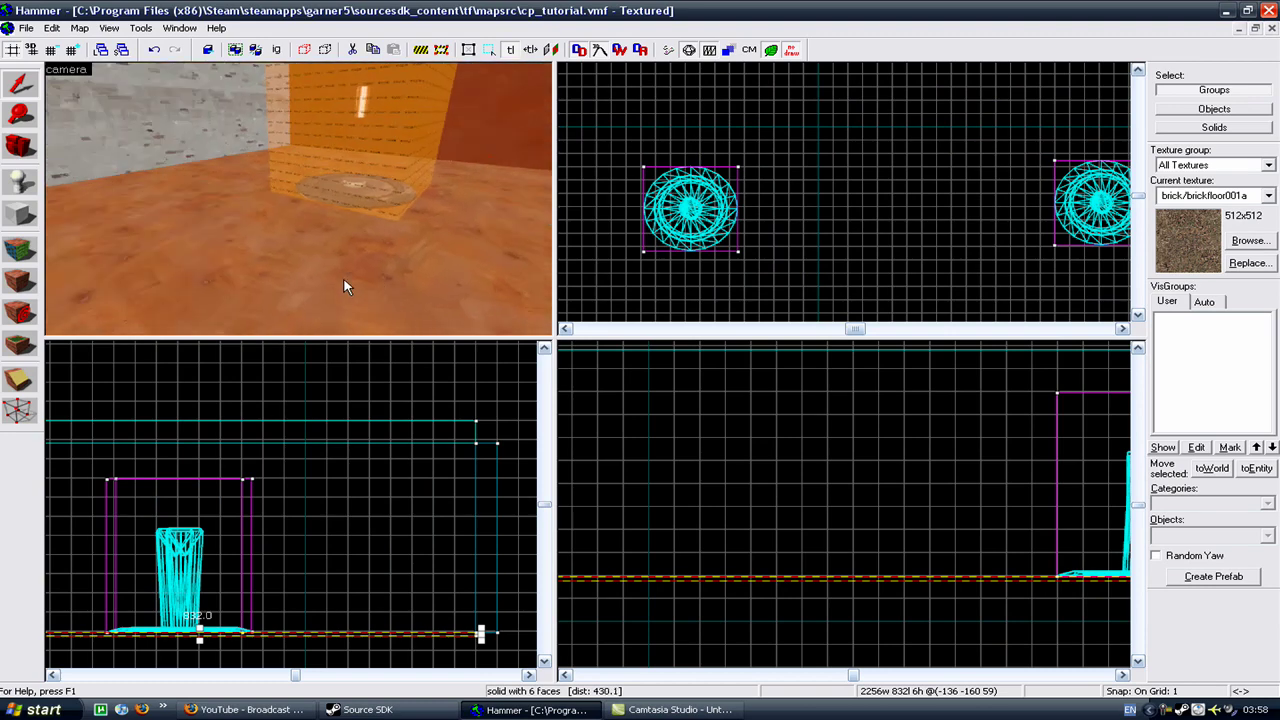
key("Left")
key("Up")
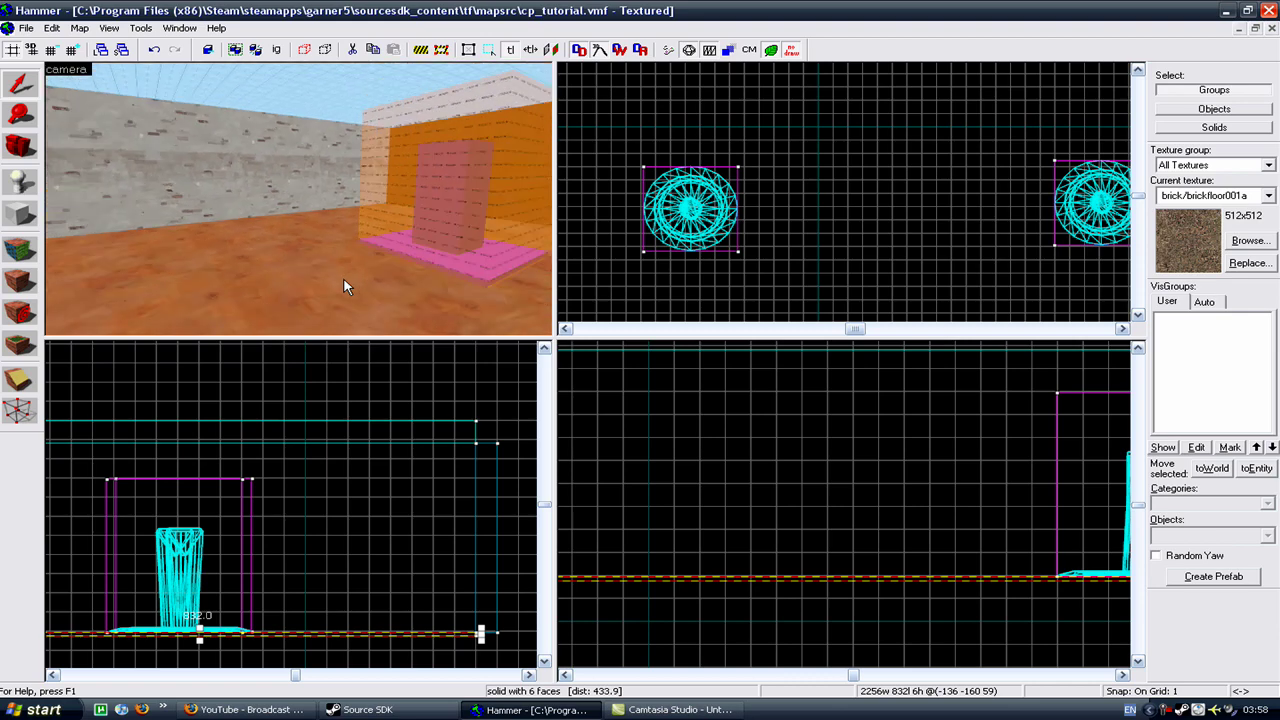
key("Right")
key("Left")
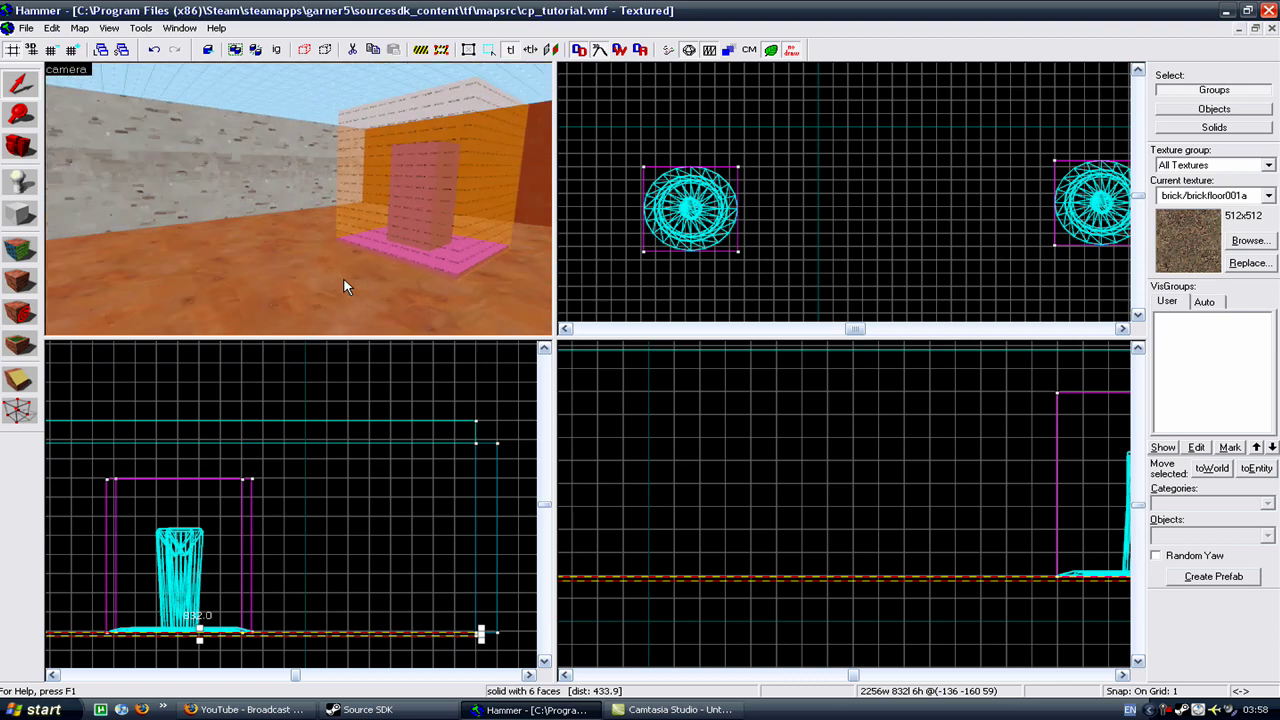
key("Right")
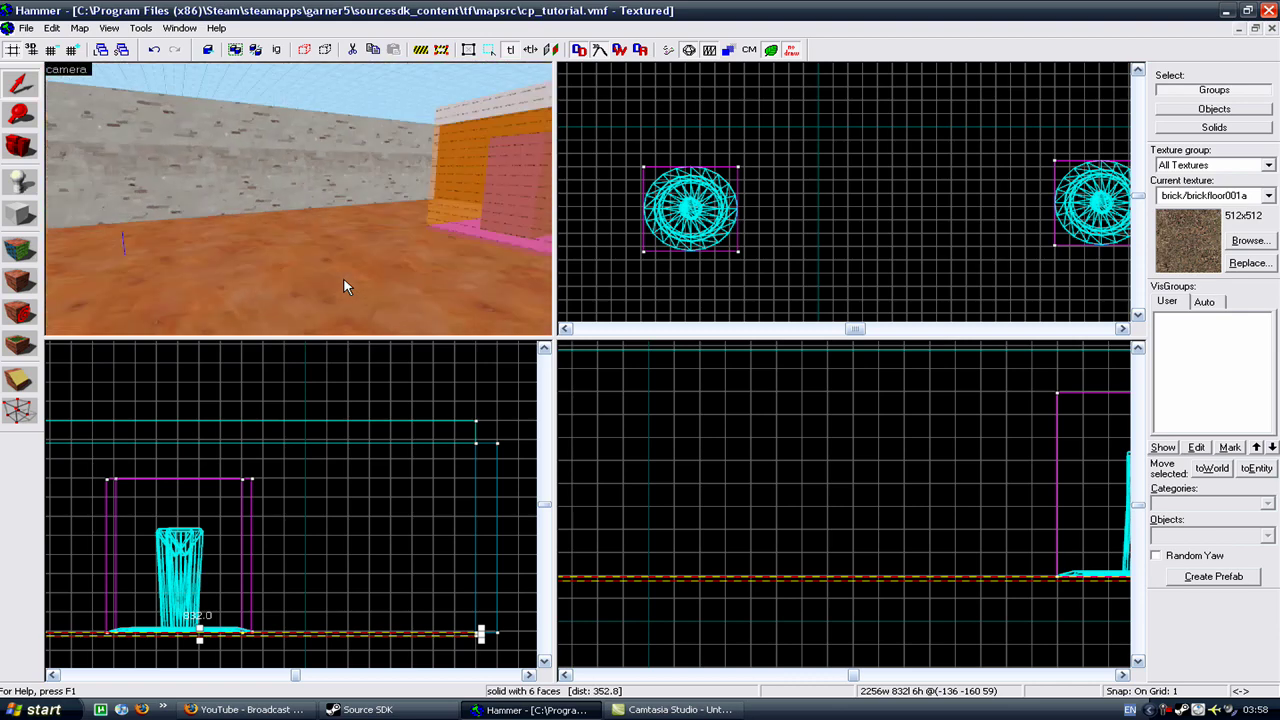
key("Right")
key("Left")
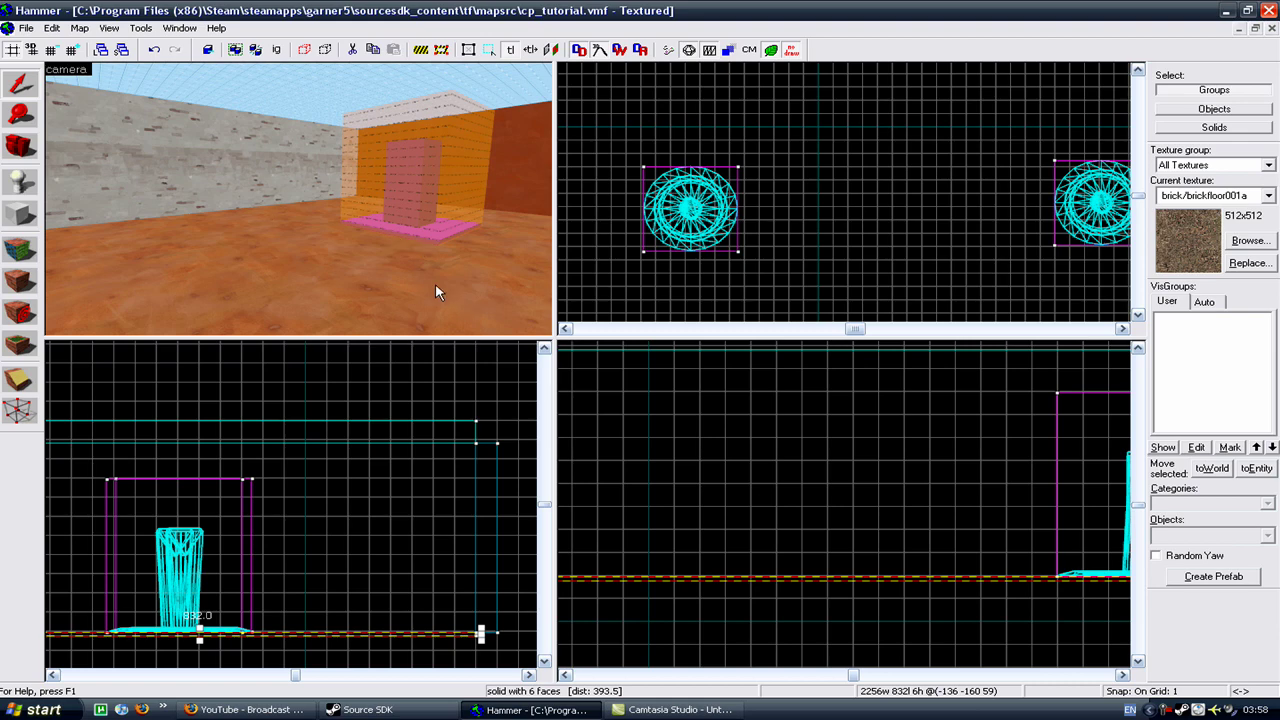
key("s")
key("Down")
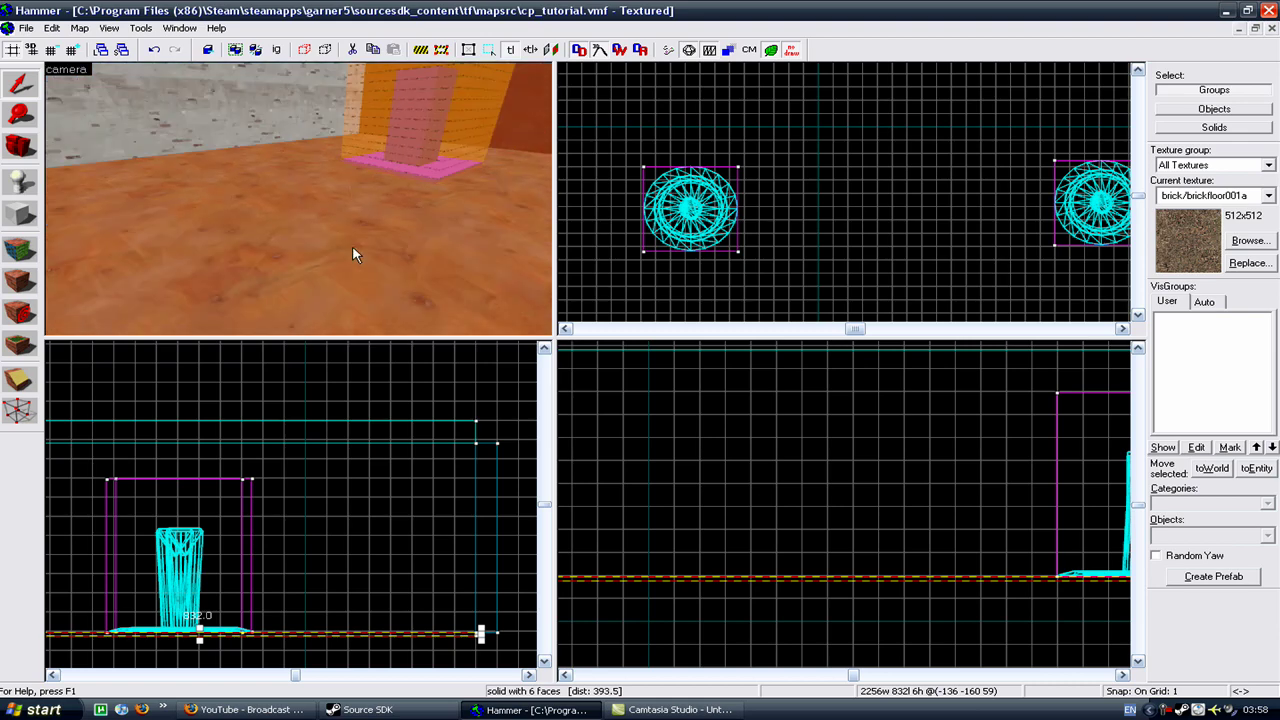
key("Up")
key("Up")
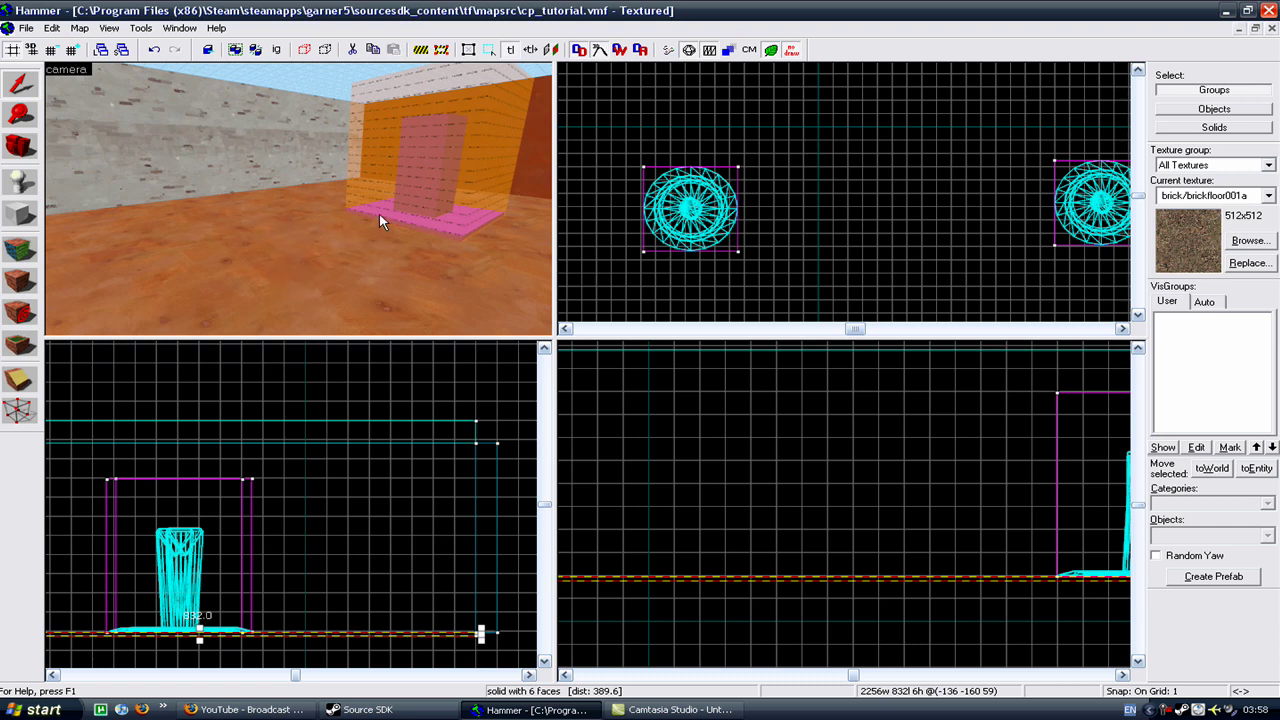
key("Left")
key("Right")
key("Left")
key("Page_Up")
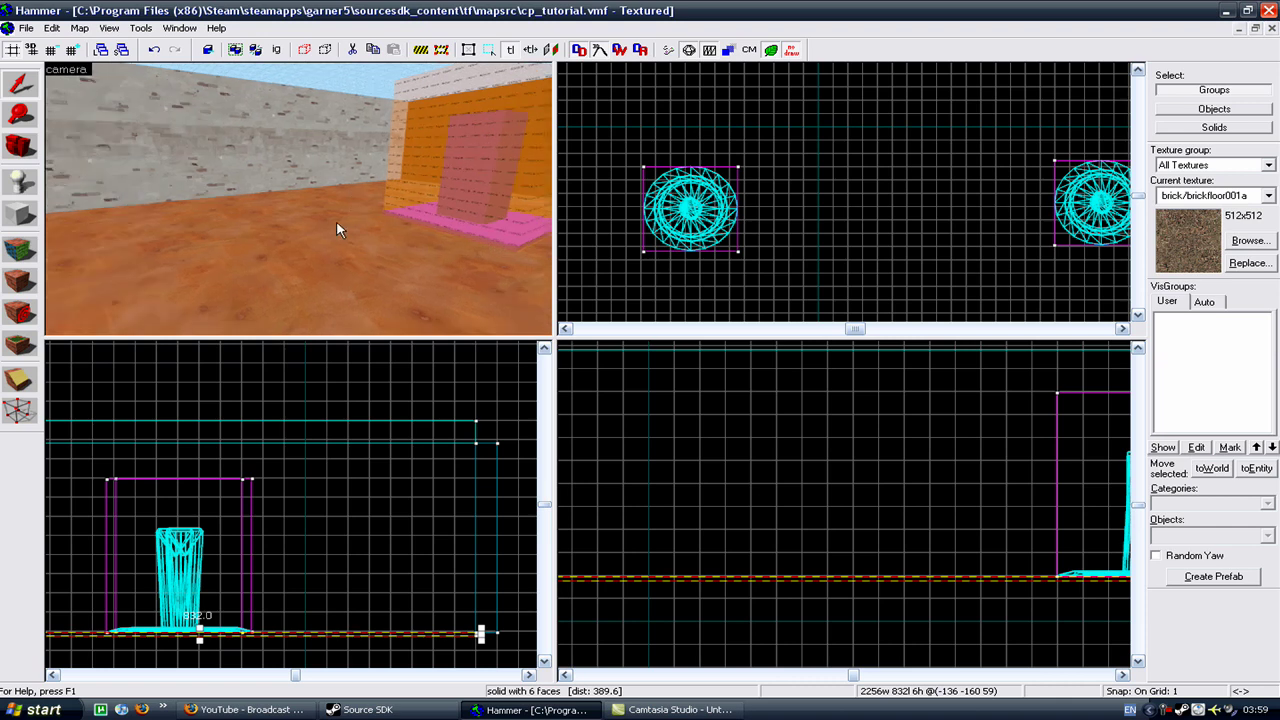
key("Right")
key("Left")
key("Right")
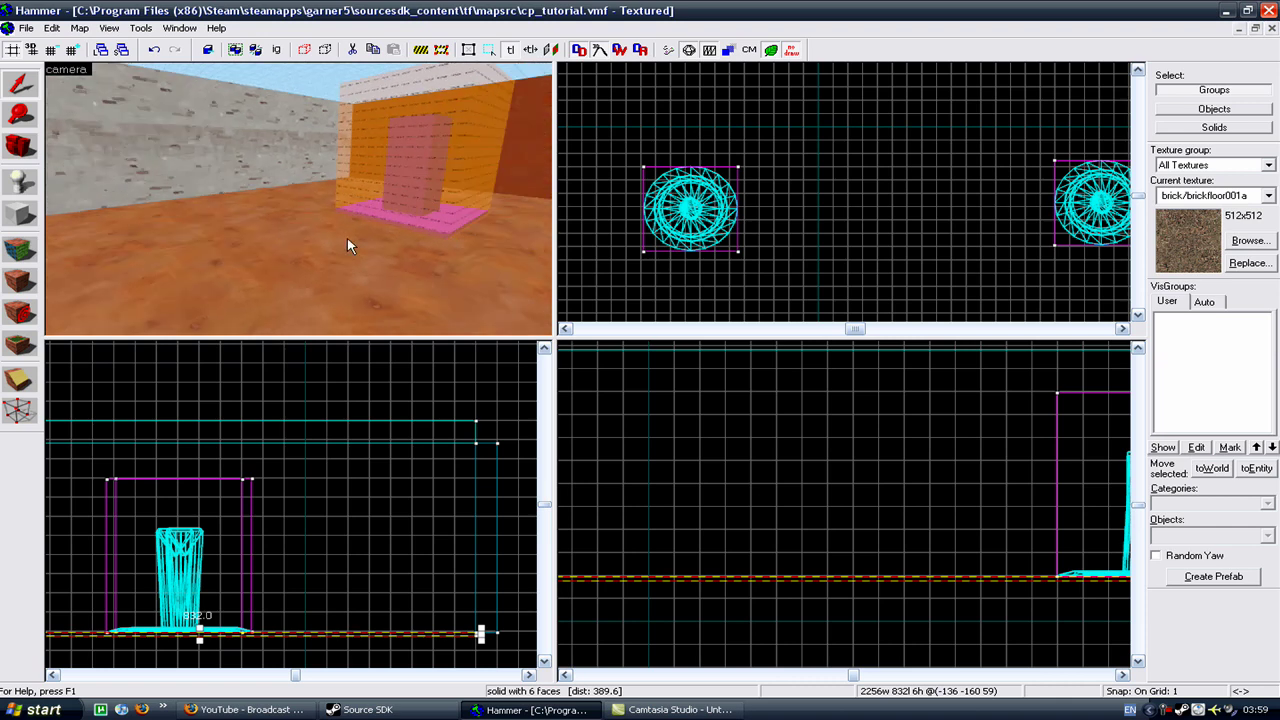
key("Left")
key("Up")
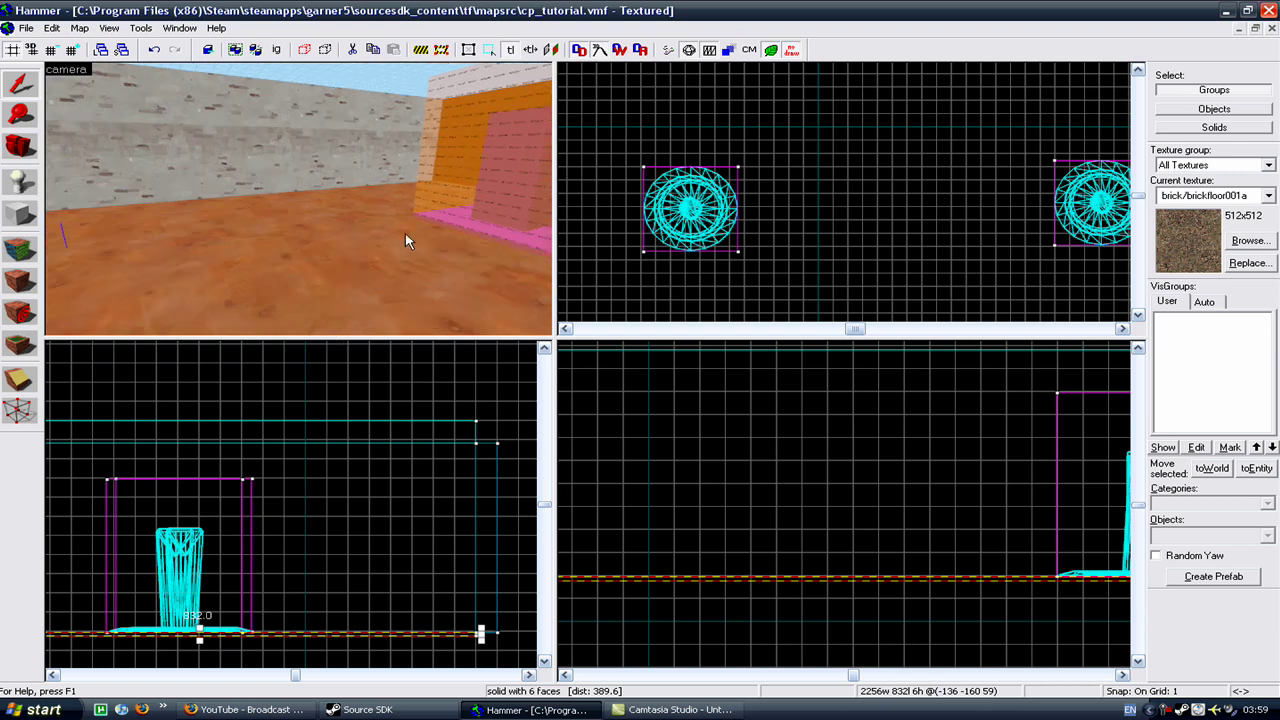
key("Right")
key("Left")
key("Right")
key("Right")
key("Left")
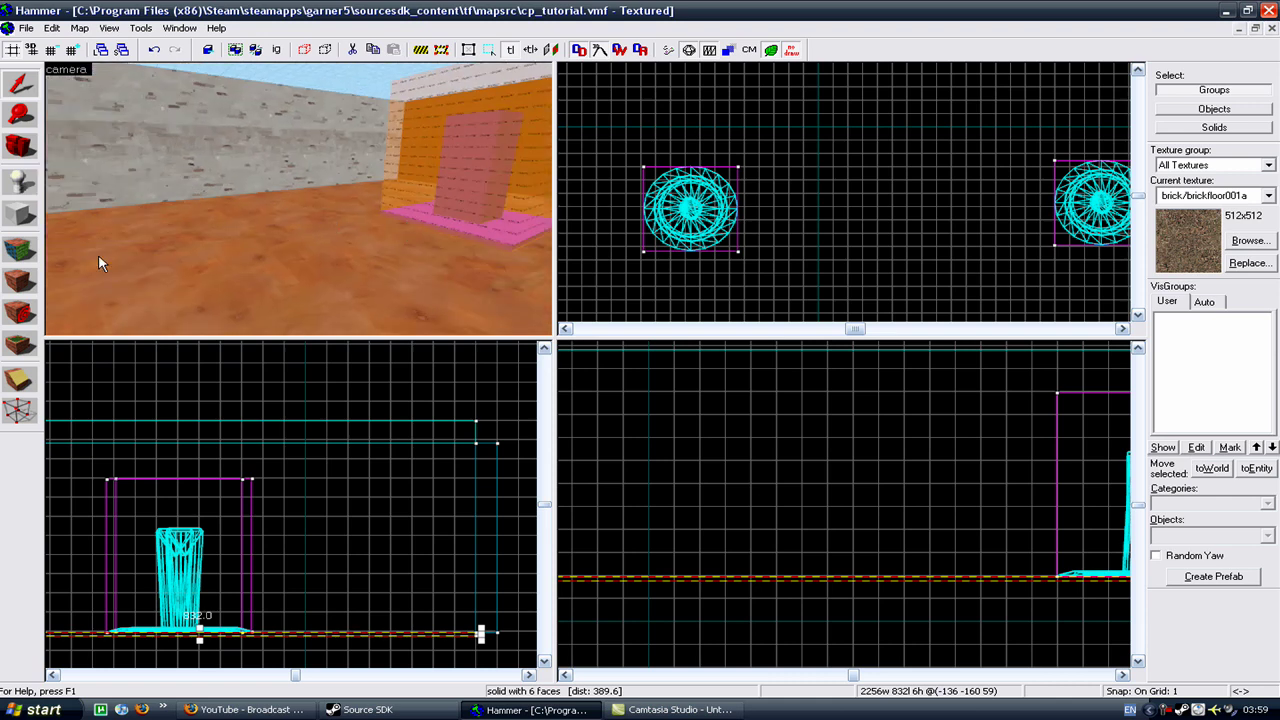
- Place an info_player_teamspawn point entity on the open floor between two control points and select it
left_click(21, 186)
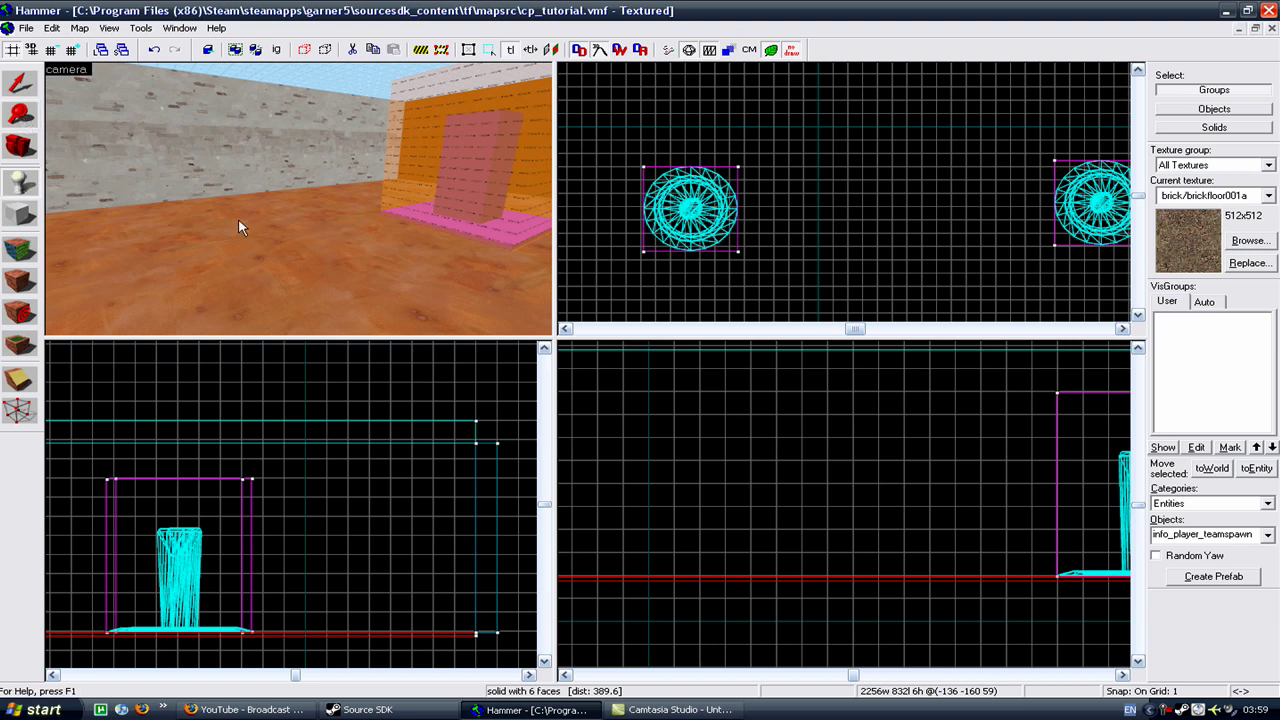
left_click(297, 226)
left_click(21, 85)
scroll(334, 206, "up", 1)
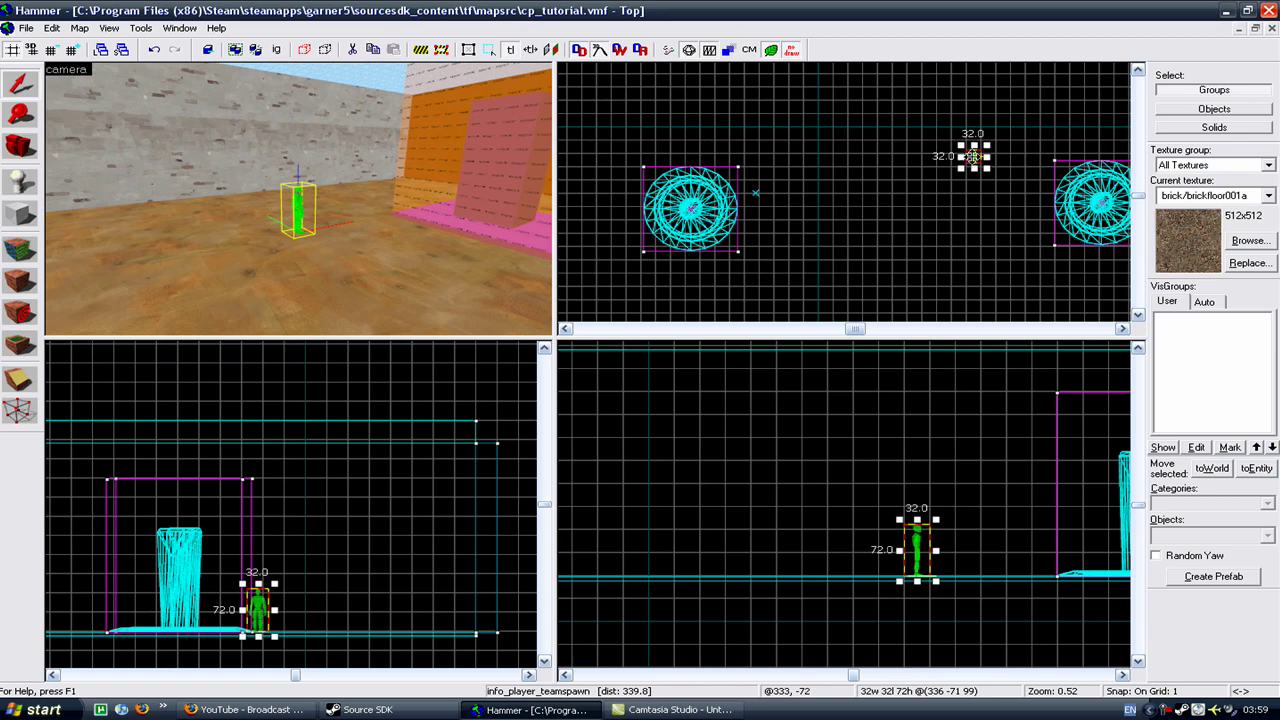
- Change the new entity's class to team_control_point_master and apply it
right_click(972, 157)
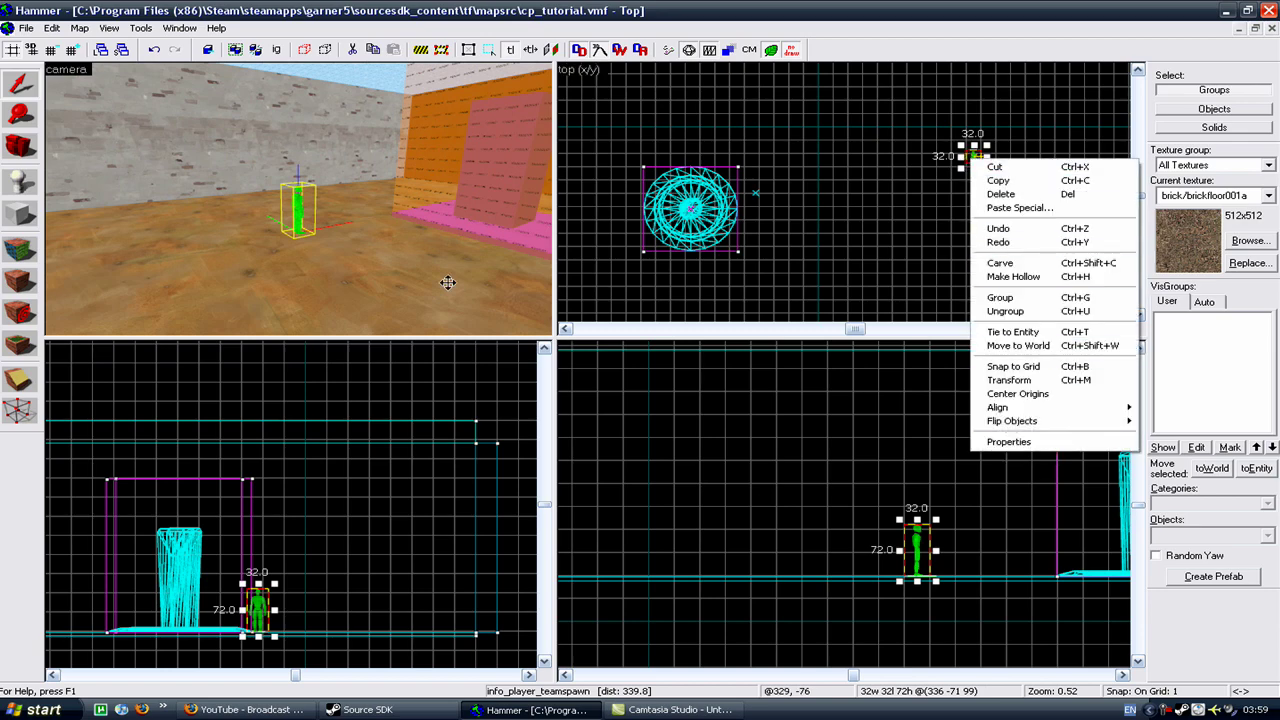
left_click(358, 260)
double_click(298, 203)
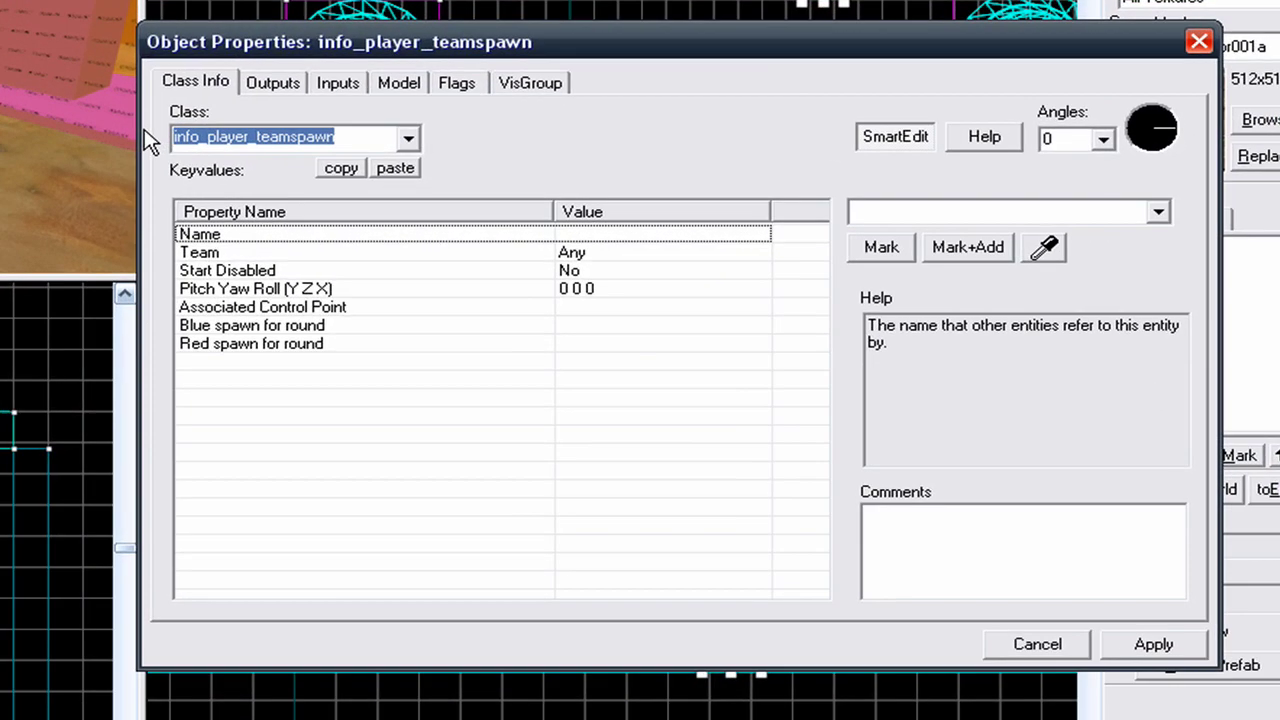
type("team_con")
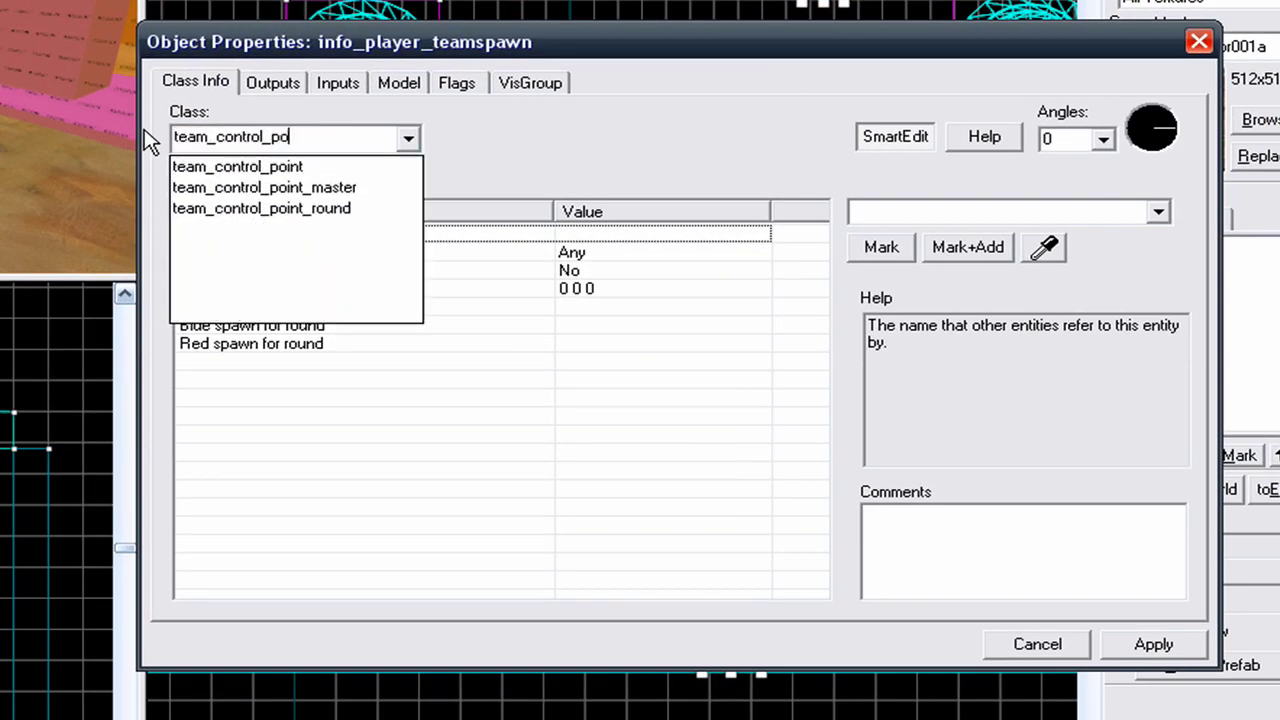
type("trol_po")
key("Down")
key("Down")
key("Return")
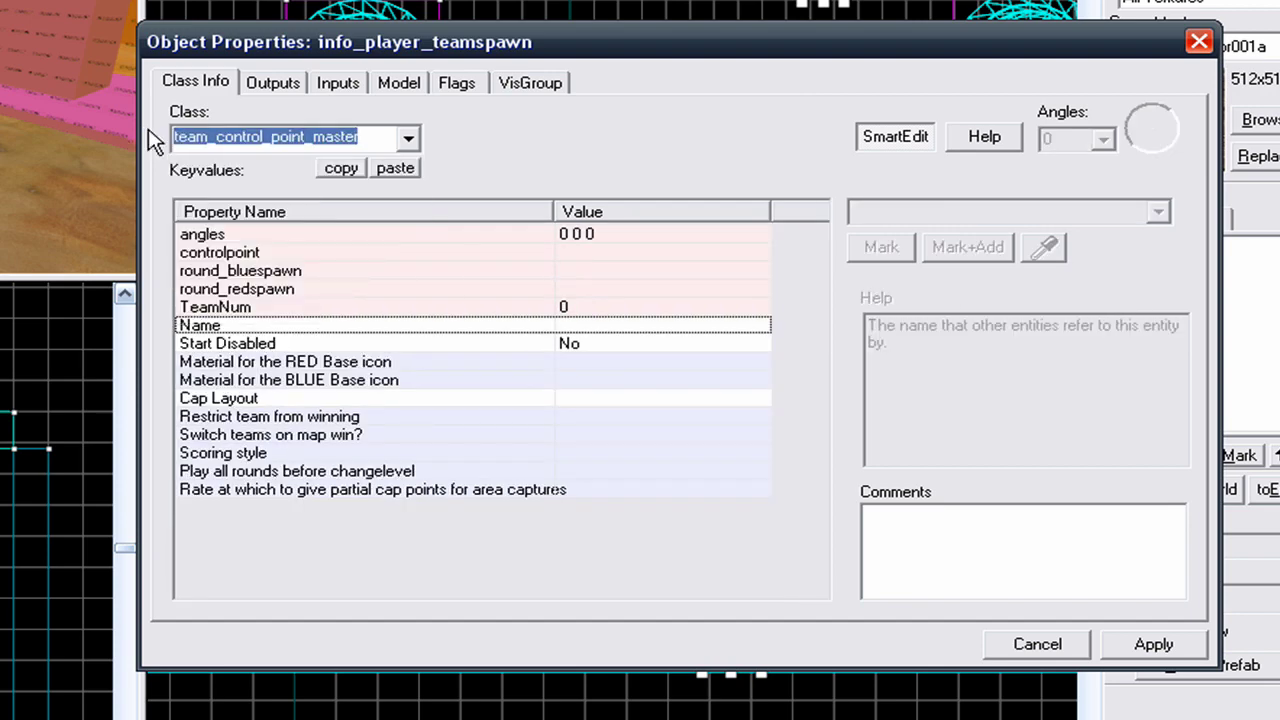
left_click(1145, 645)
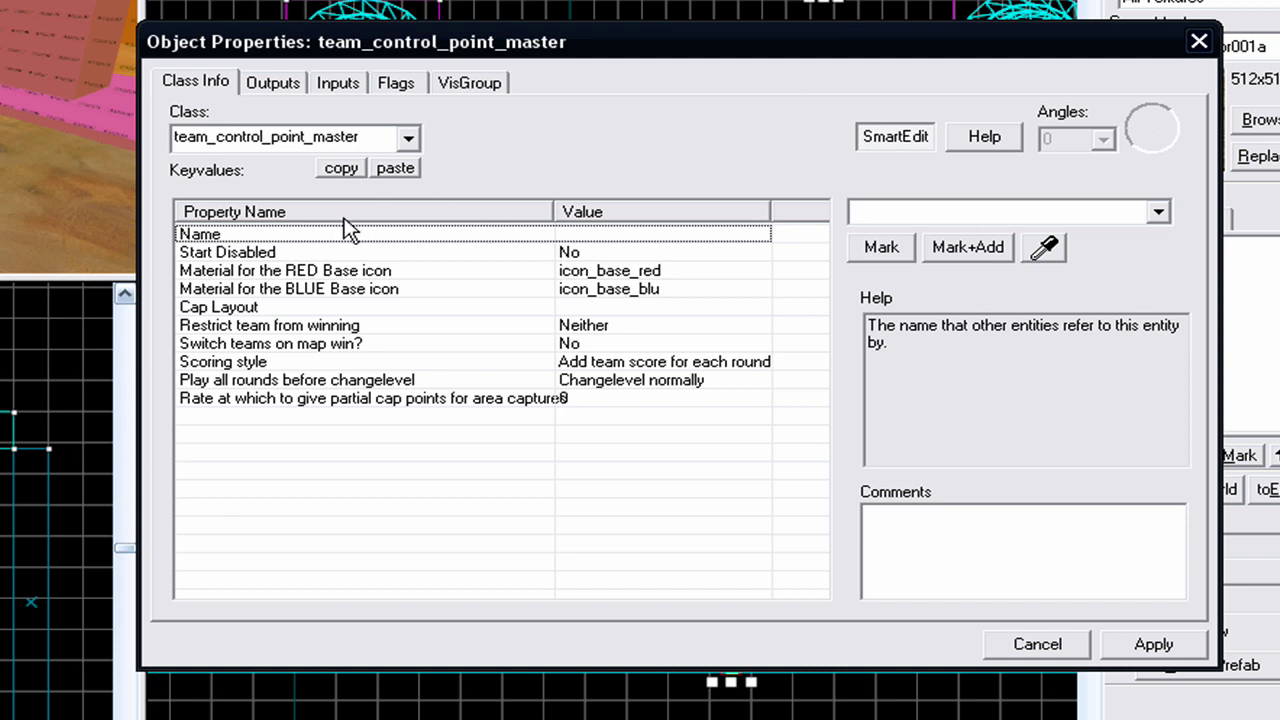
- Name the control point master entity control_point_master and apply the change
left_click(275, 237)
left_click(927, 213)
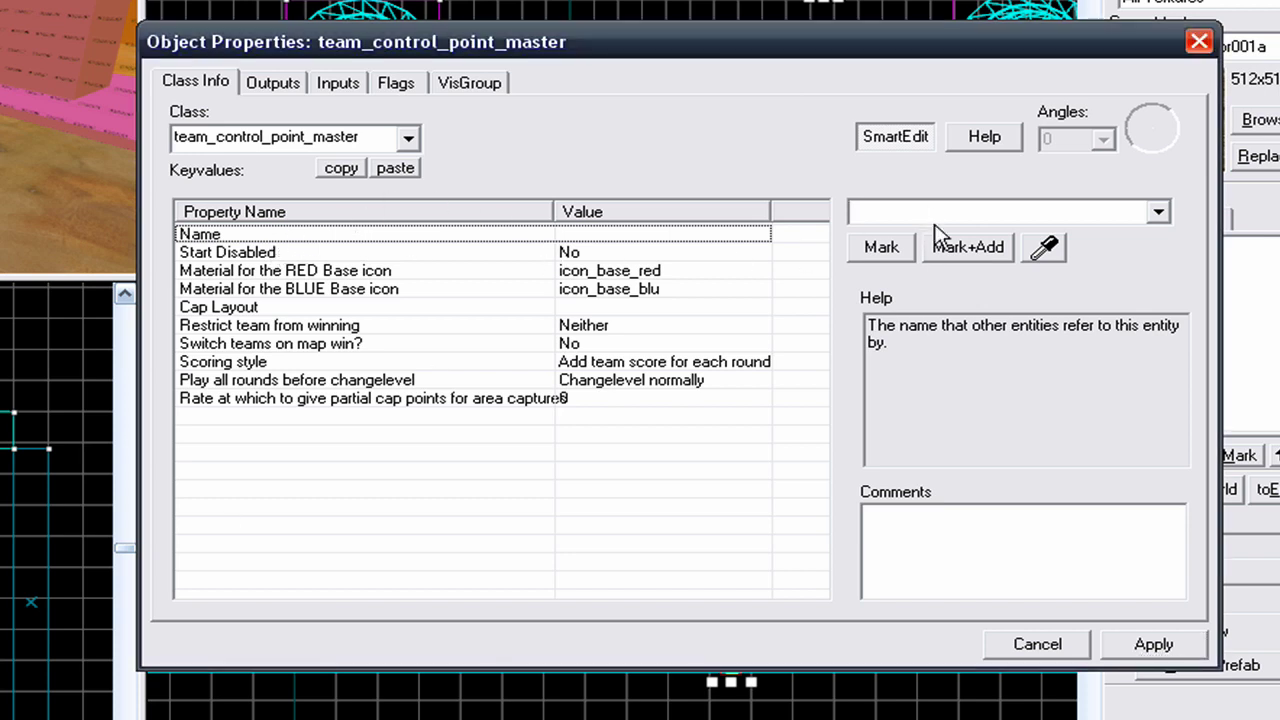
type("team")
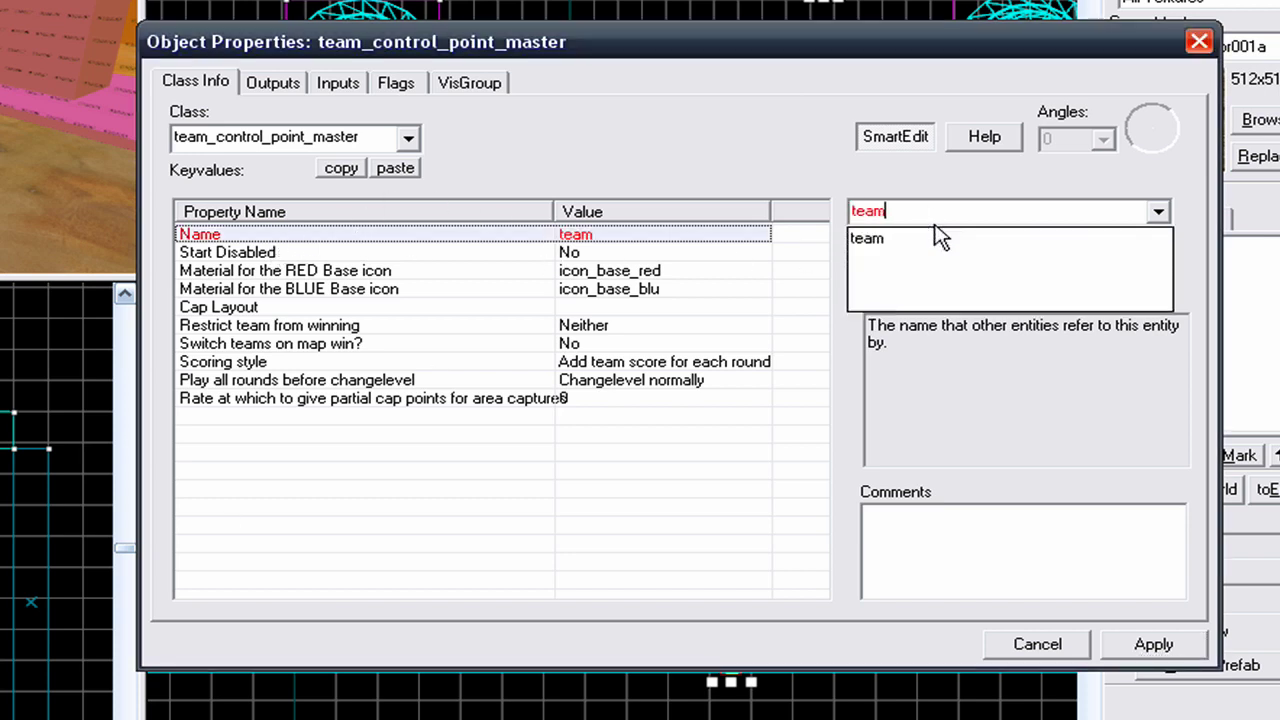
type("_contro")
key("BackSpace")
key("BackSpace")
key("BackSpace")
key("BackSpace")
key("BackSpace")
key("BackSpace")
key("BackSpace")
key("BackSpace")
key("BackSpace")
key("BackSpace")
type("control_point")
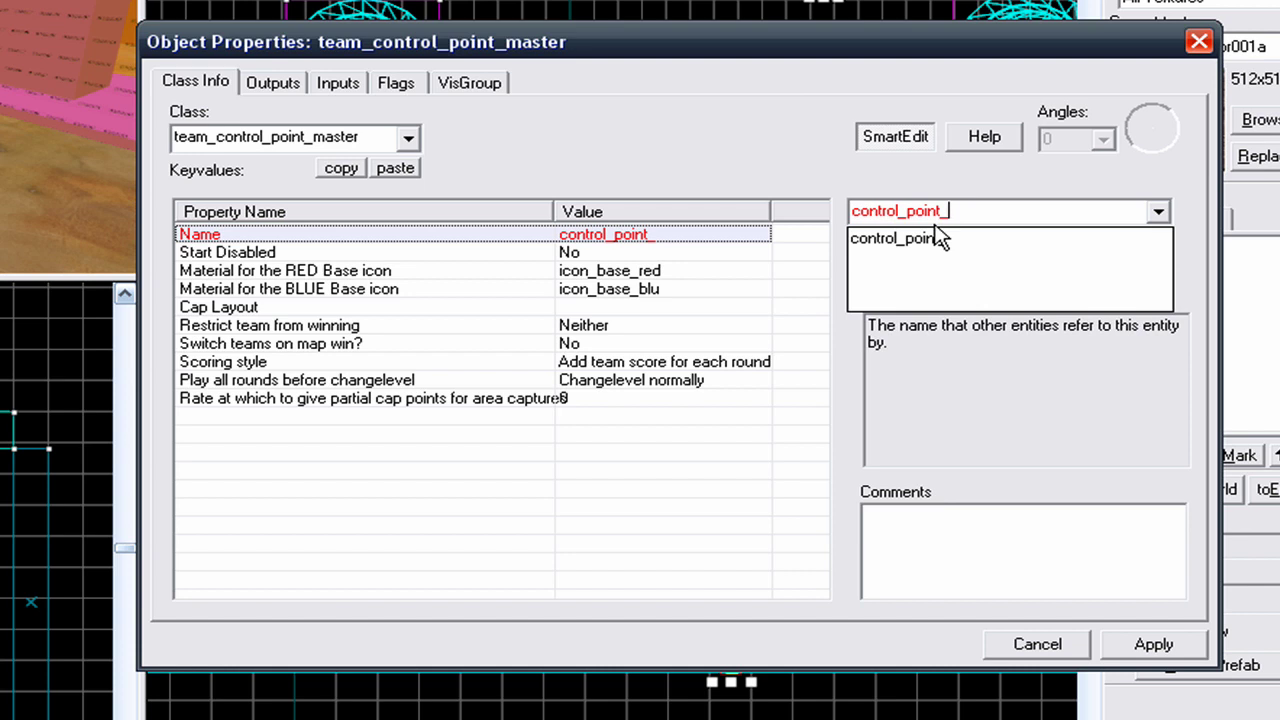
type("_master")
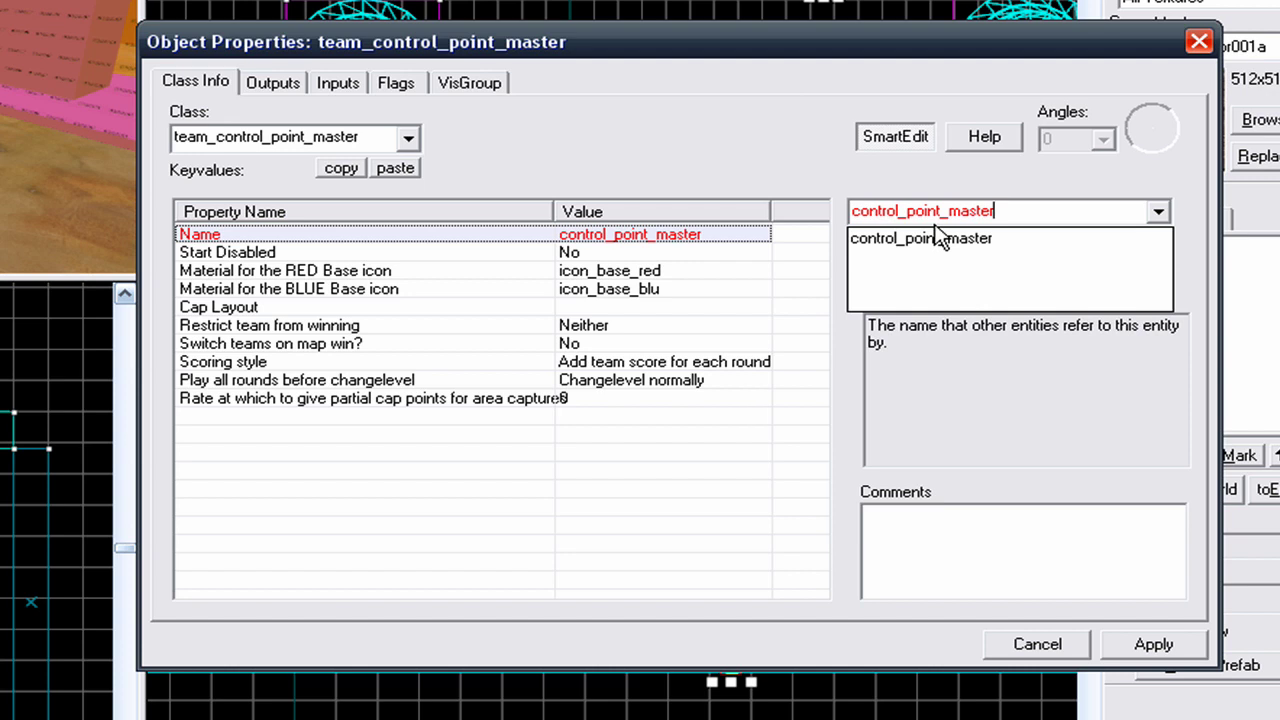
left_click(1180, 644)
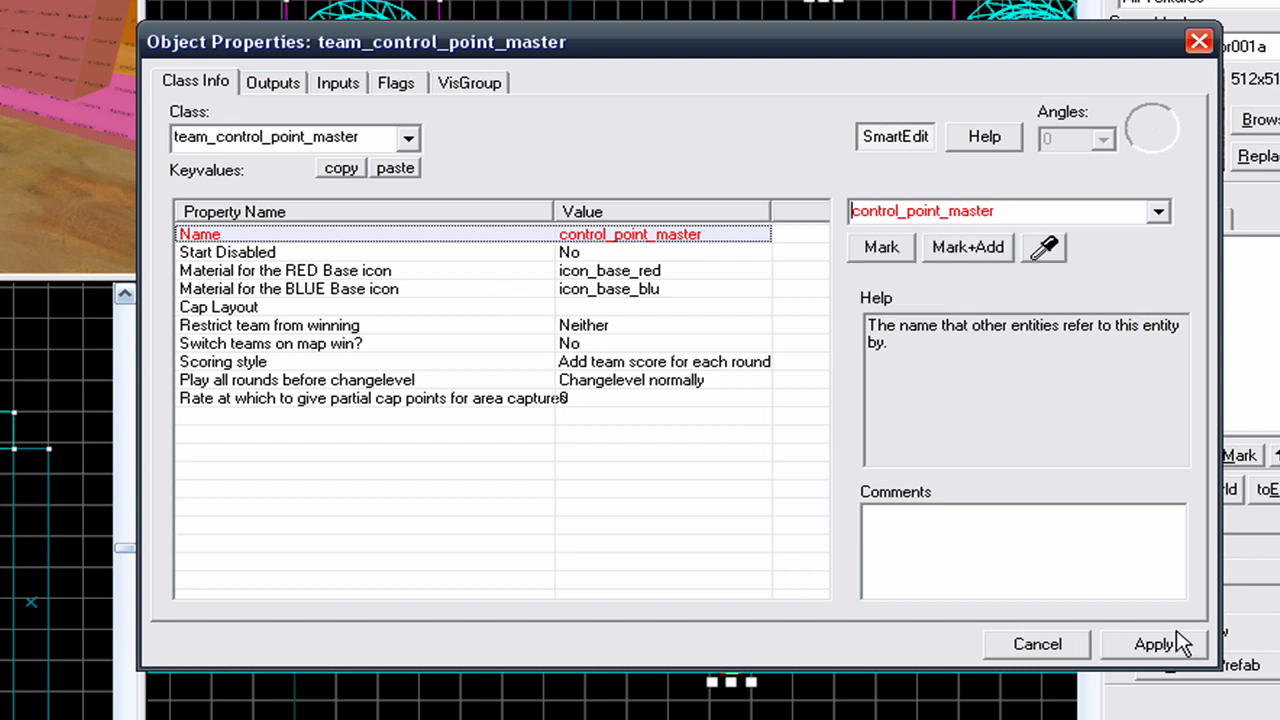
left_click(1180, 644)
- Review the master entity's Start Disabled, RED and BLUE Base icon material, and Cap Layout properties
left_click(310, 253)
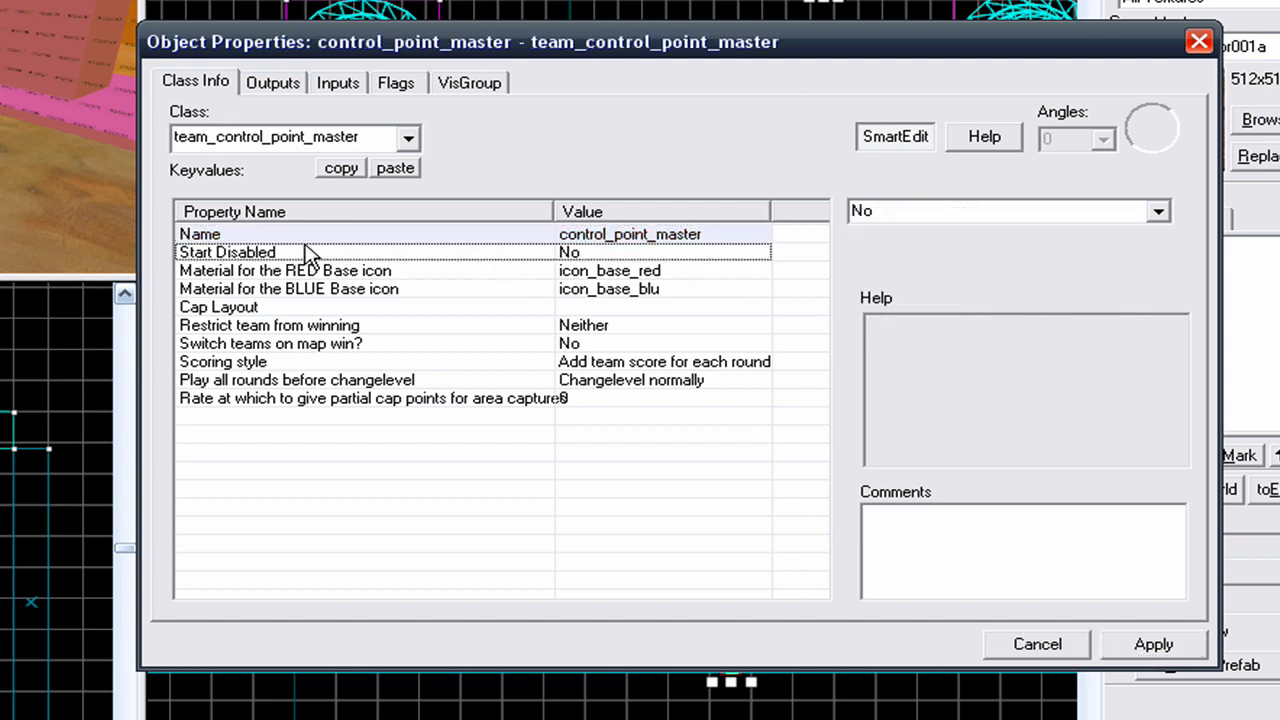
left_click(305, 271)
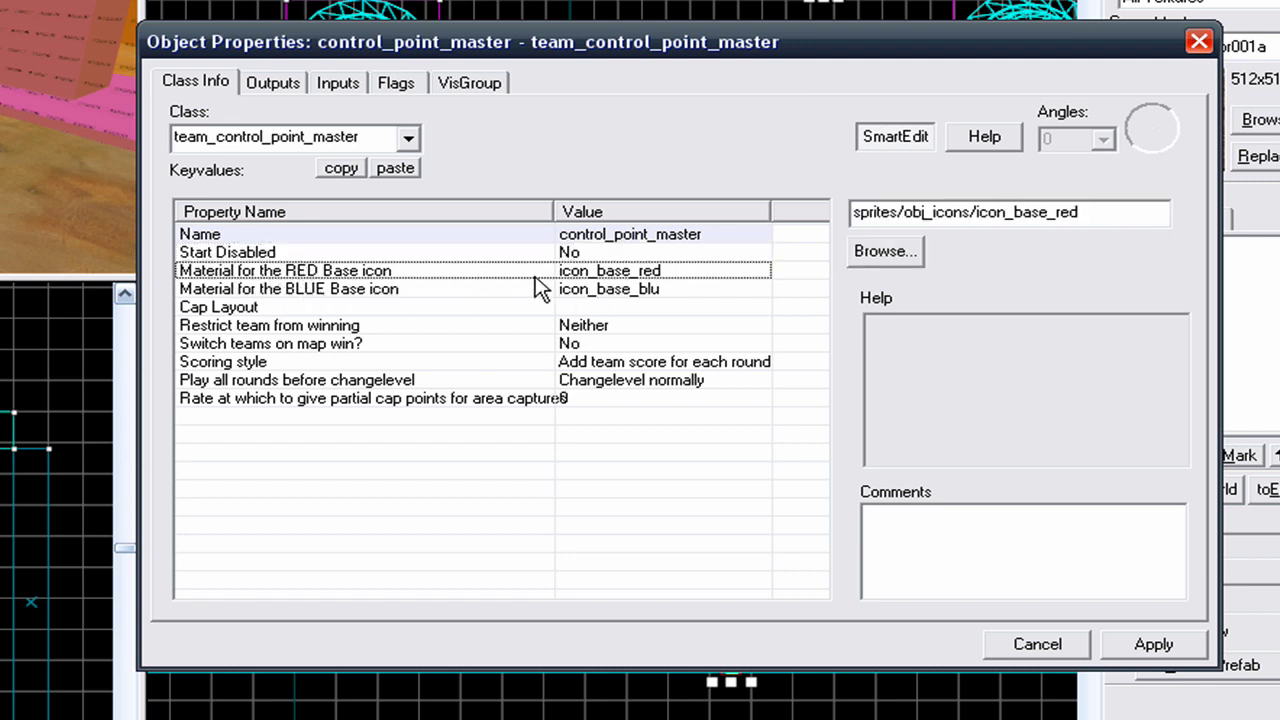
left_click(272, 292)
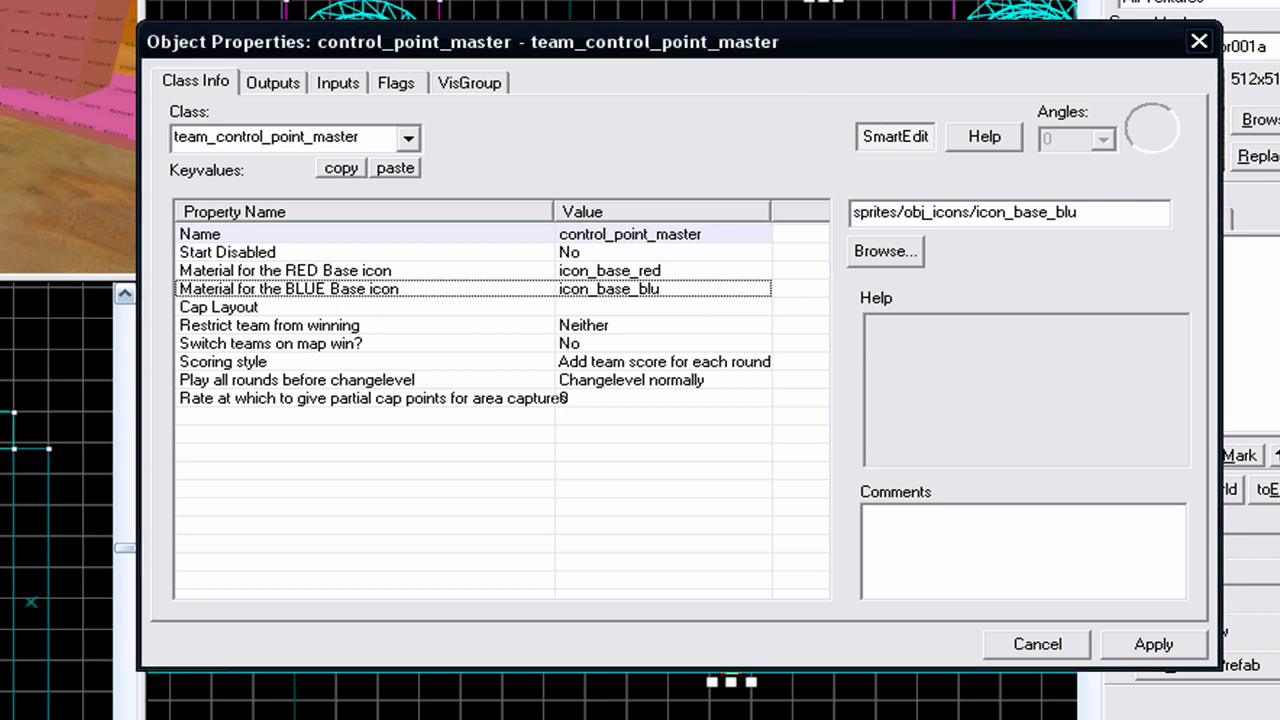
scroll(57, 501, "up", 1)
scroll(68, 136, "down", 1)
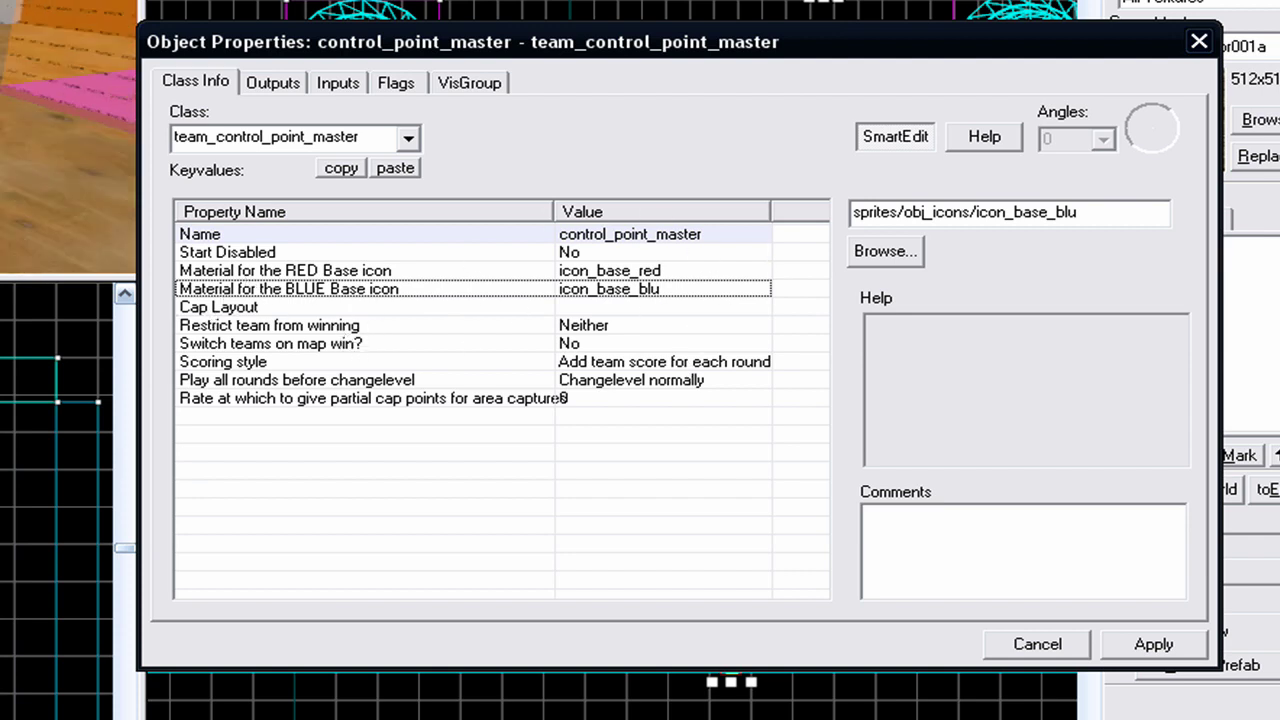
left_click(220, 307)
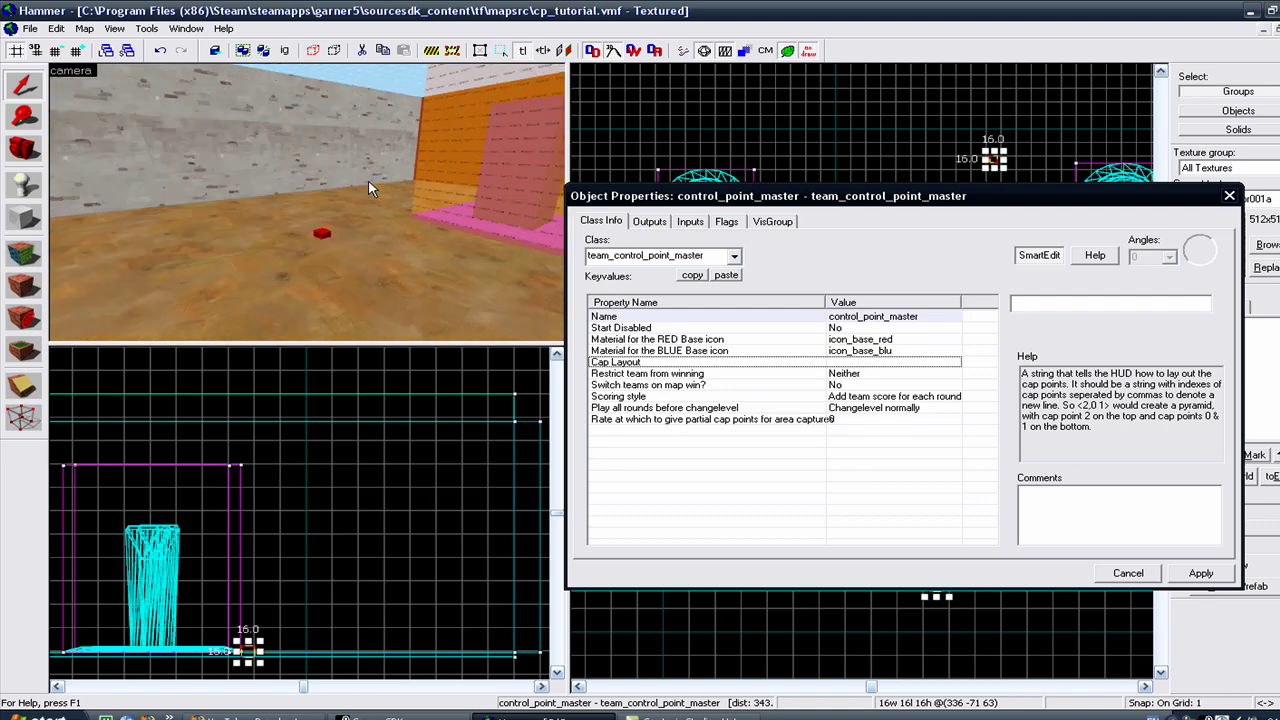
- Inspect the Index property of the red base's control point, cp_1_flag
mouse_move(193, 268)
left_mouse_down()
mouse_move(190, 258)
mouse_move(386, 180)
mouse_move(450, 178)
left_mouse_up()
key("w")
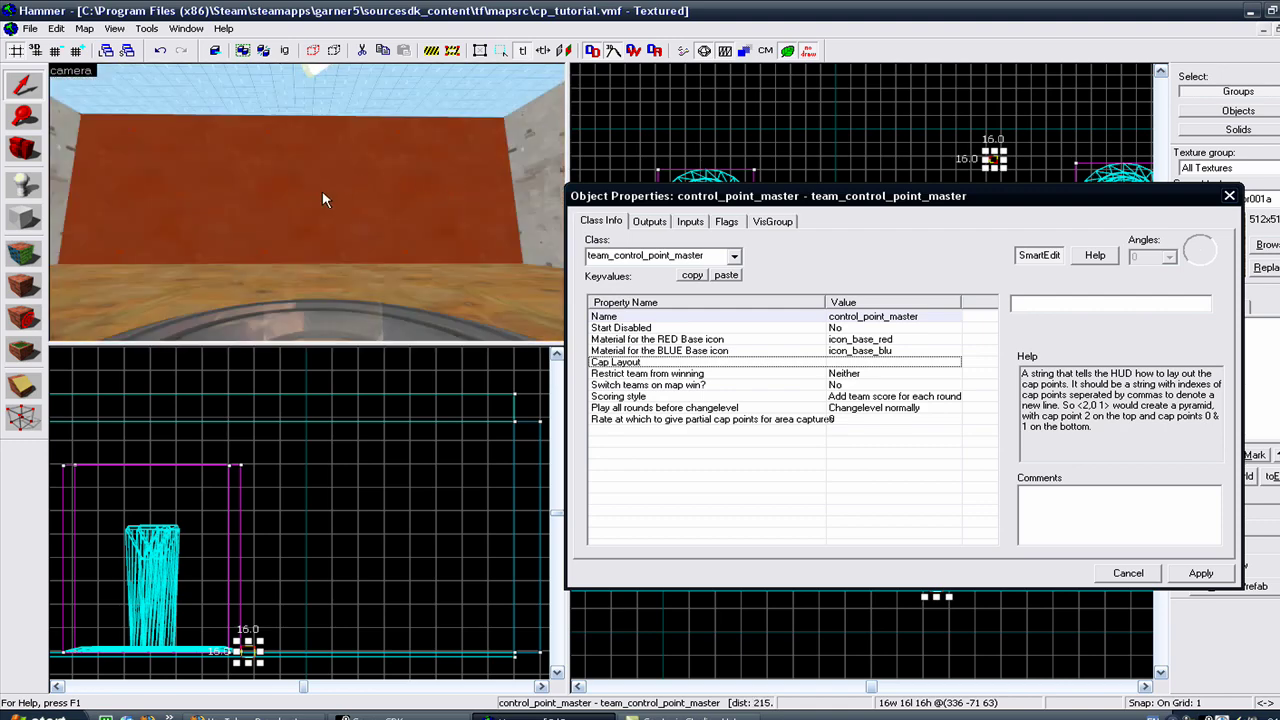
left_click(319, 69)
left_click(624, 397)
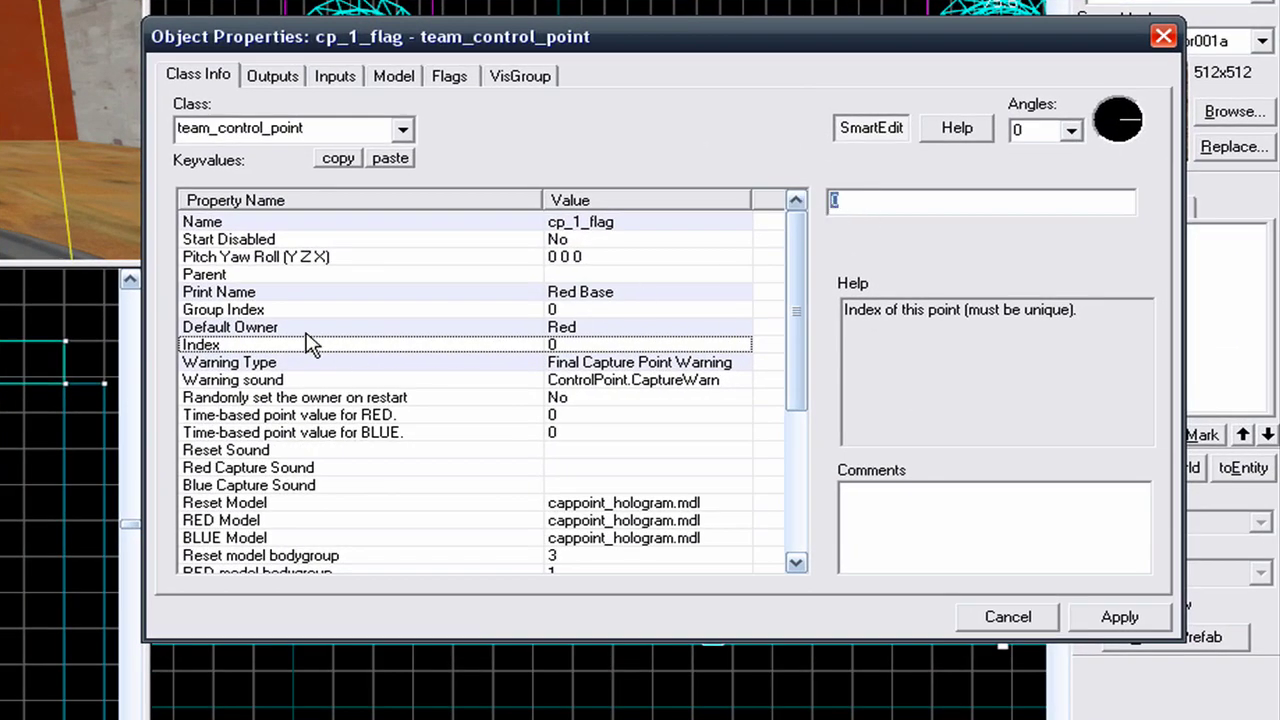
key("z")
key("z")
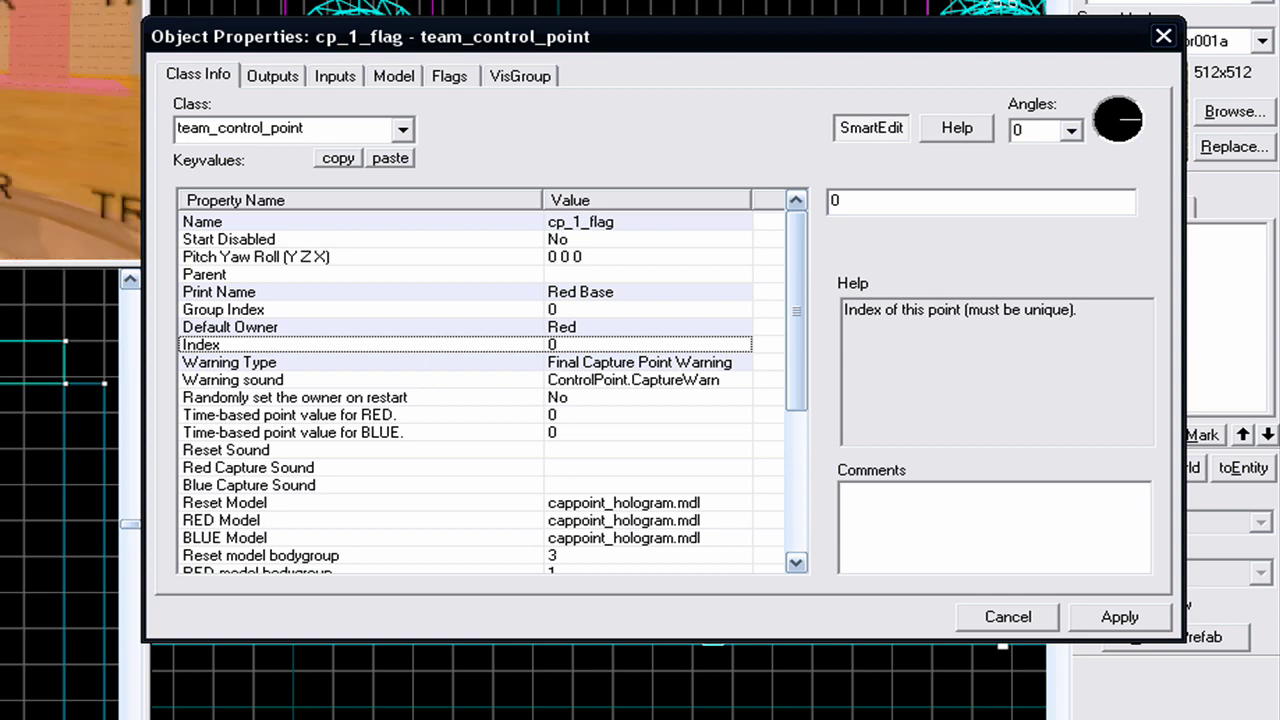
- Check the Index properties of the neutral and blue control points, cp_2_flag and cp_3_flag
left_click(70, 130)
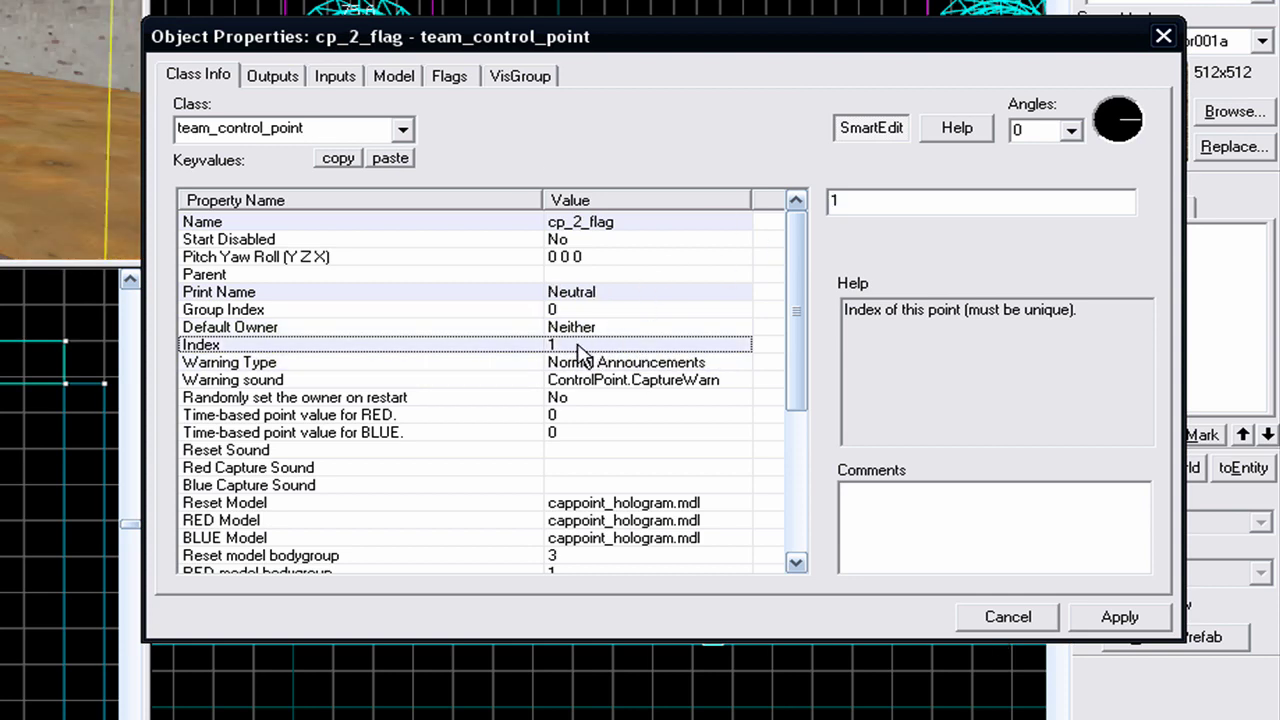
key("z")
left_click(2, 131)
key("z")
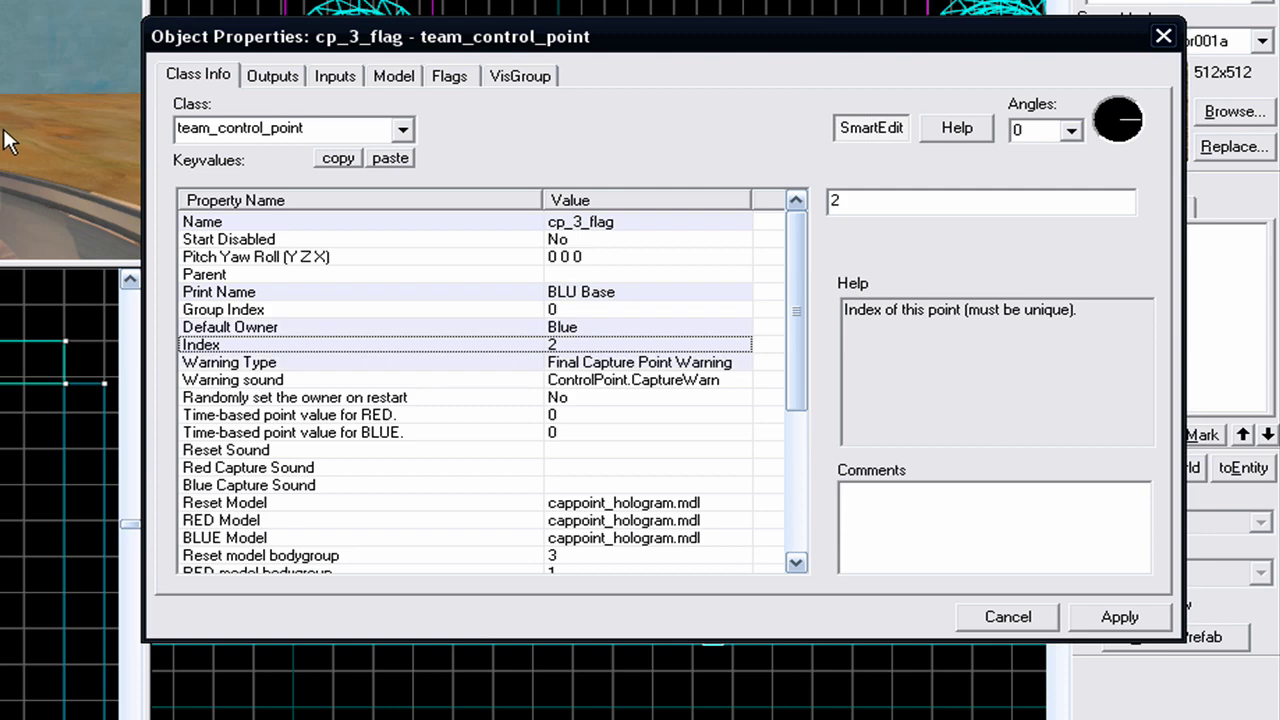
key("z")
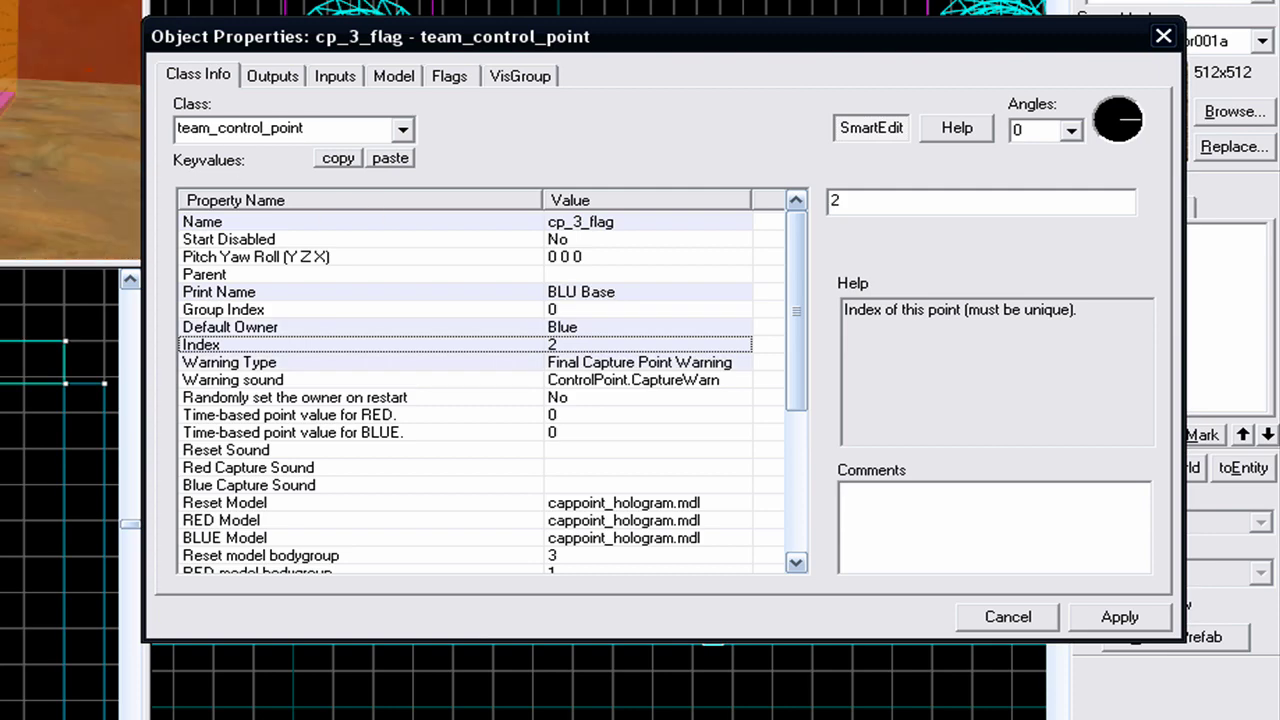
- Set the Cap Layout property of control_point_master to 0 1 2
left_click(2, 131)
left_click(573, 292)
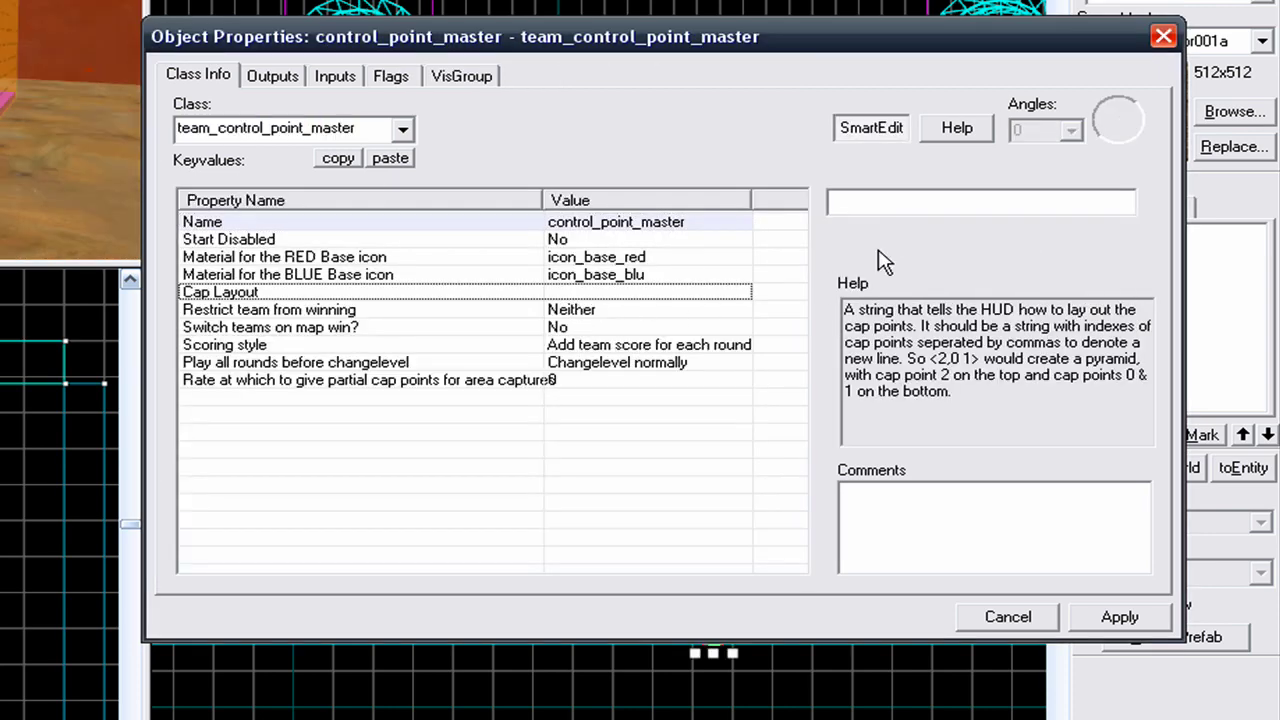
left_click(864, 200)
type("0 1 2")
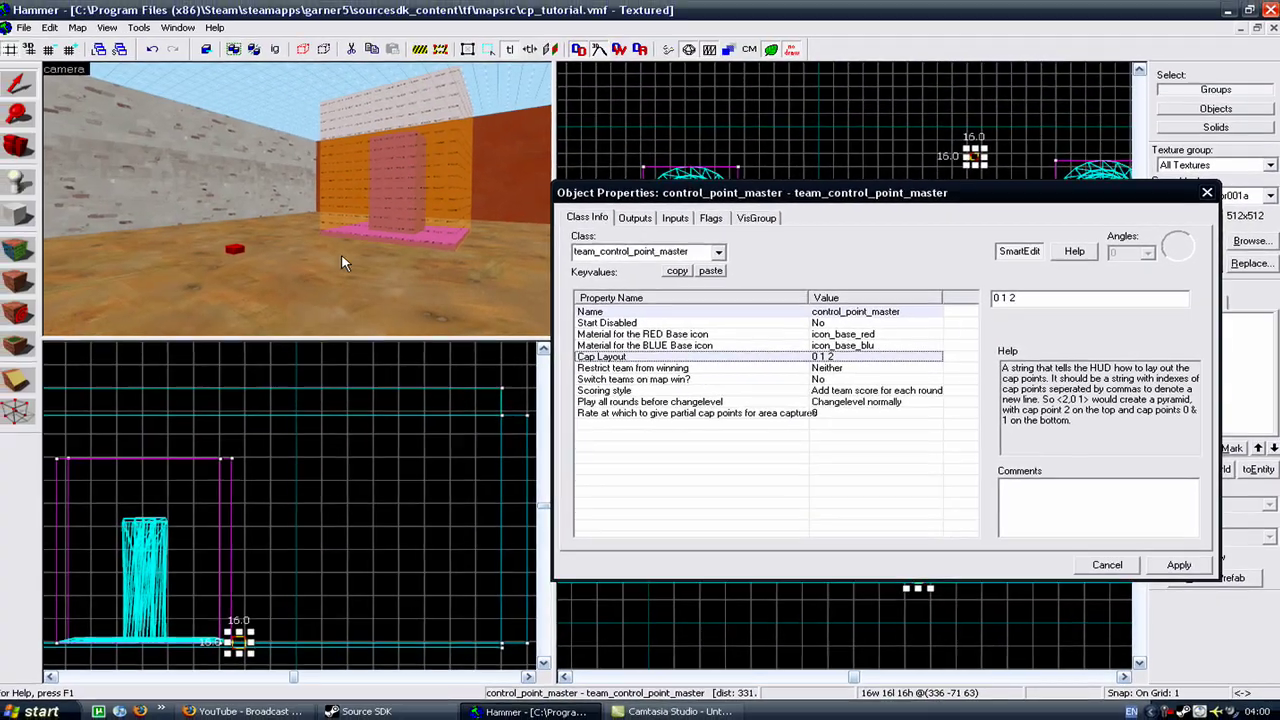
key("Left")
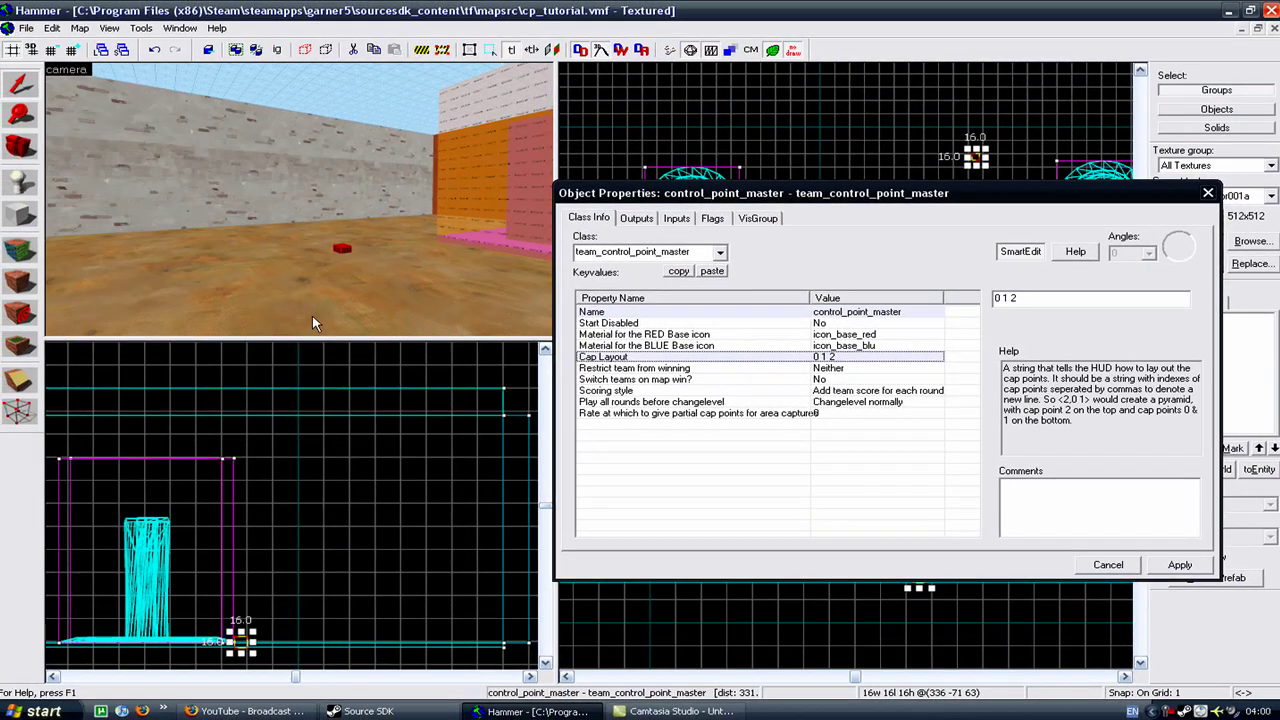
key("s")
key("d")
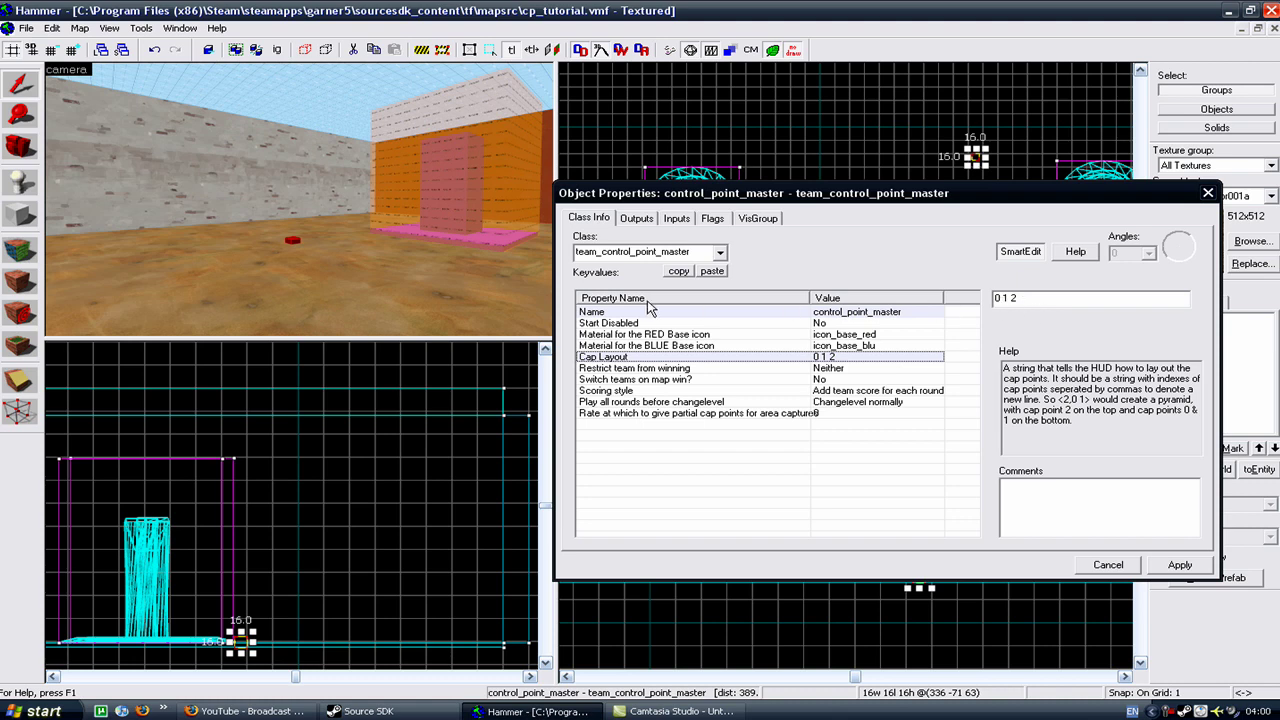
left_click_drag(582, 304, 348, 313)
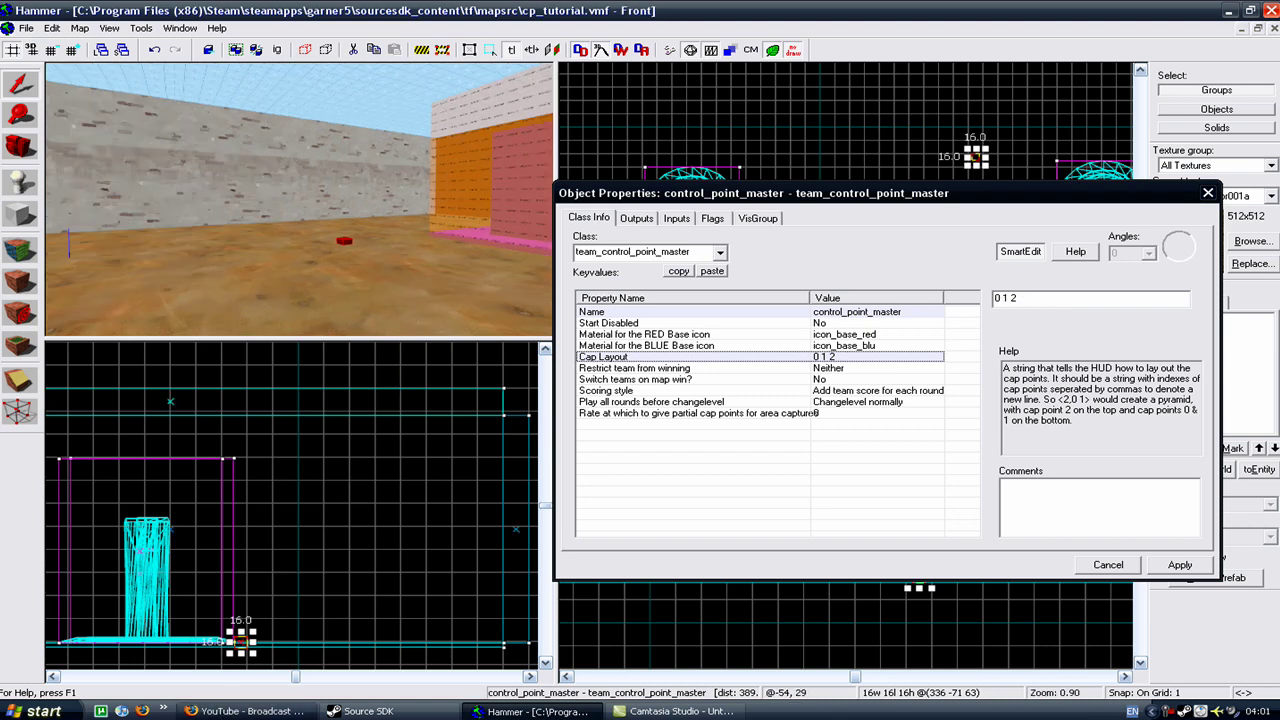
- Switch to Firefox and read the general guidelines of the TF2/Setting the cap point layout wiki page
left_click(250, 711)
left_click(330, 95)
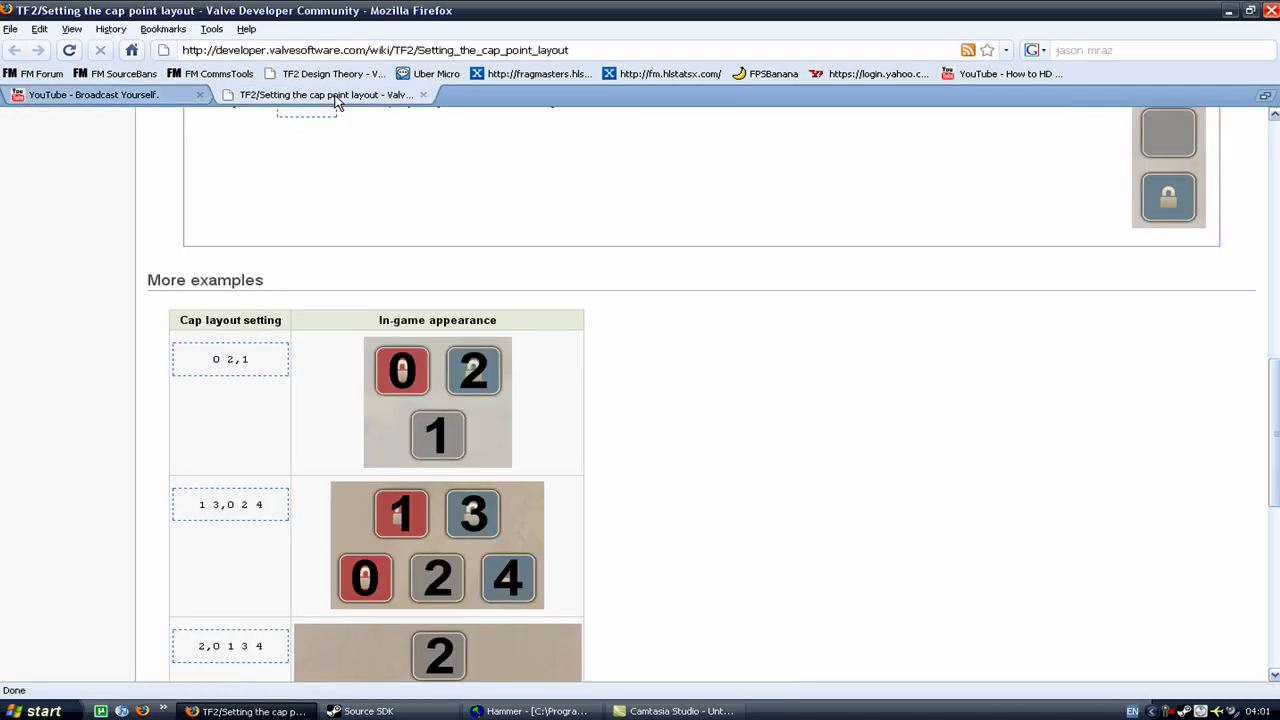
scroll(391, 310, "up", 20)
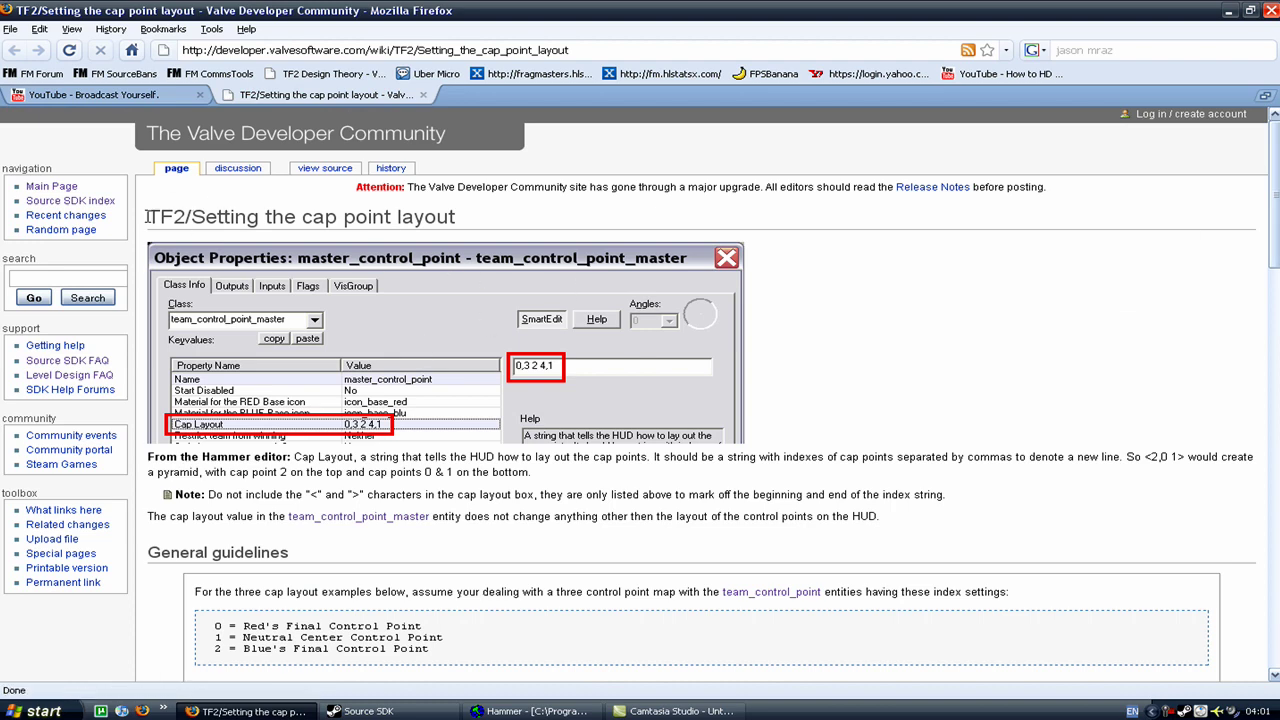
left_click_drag(147, 216, 352, 238)
left_click(352, 238)
scroll(428, 278, "down", 7)
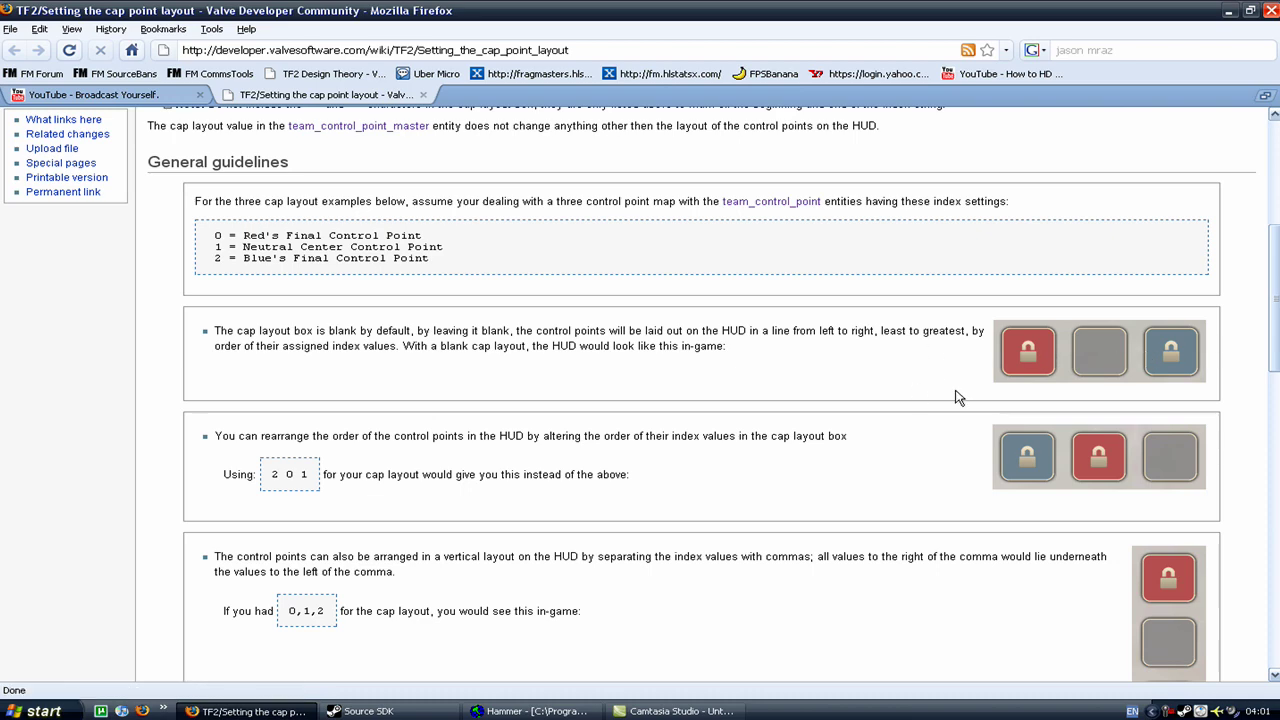
- Examine the wiki's example cap layout strings and how each one appears in-game
scroll(1100, 418, "down", 4)
scroll(1151, 317, "down", 6)
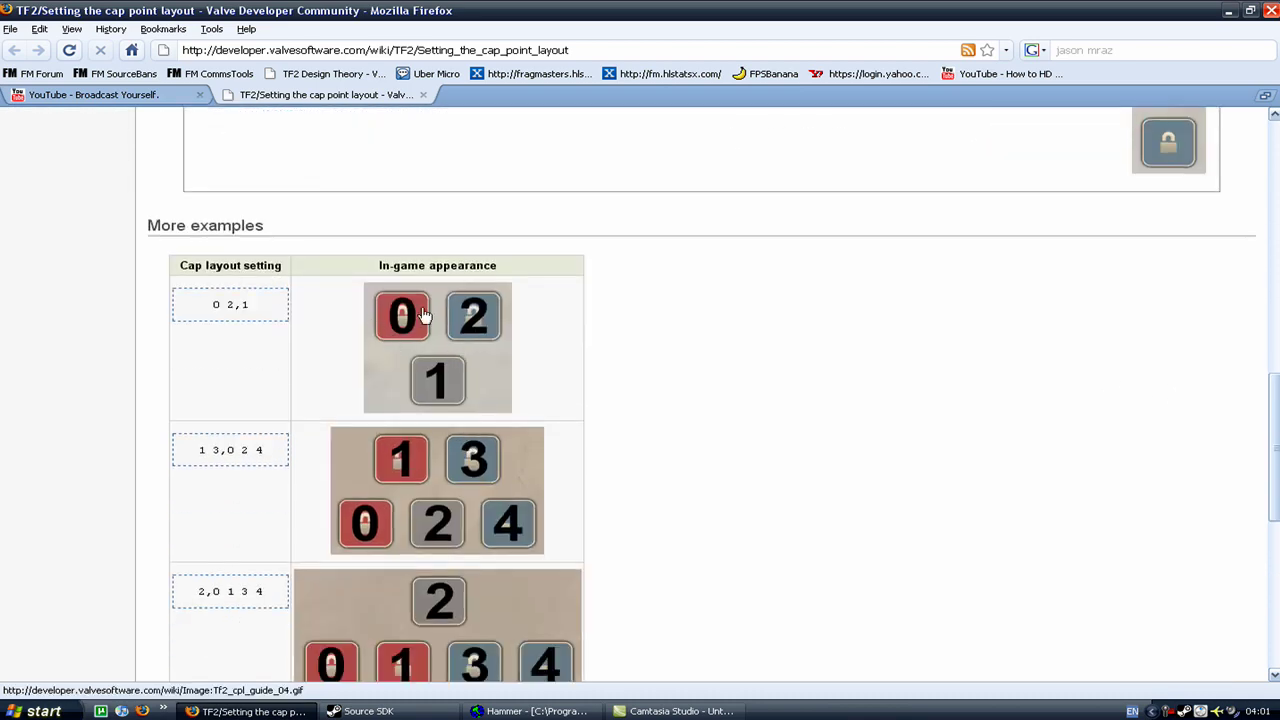
scroll(437, 429, "down", 7)
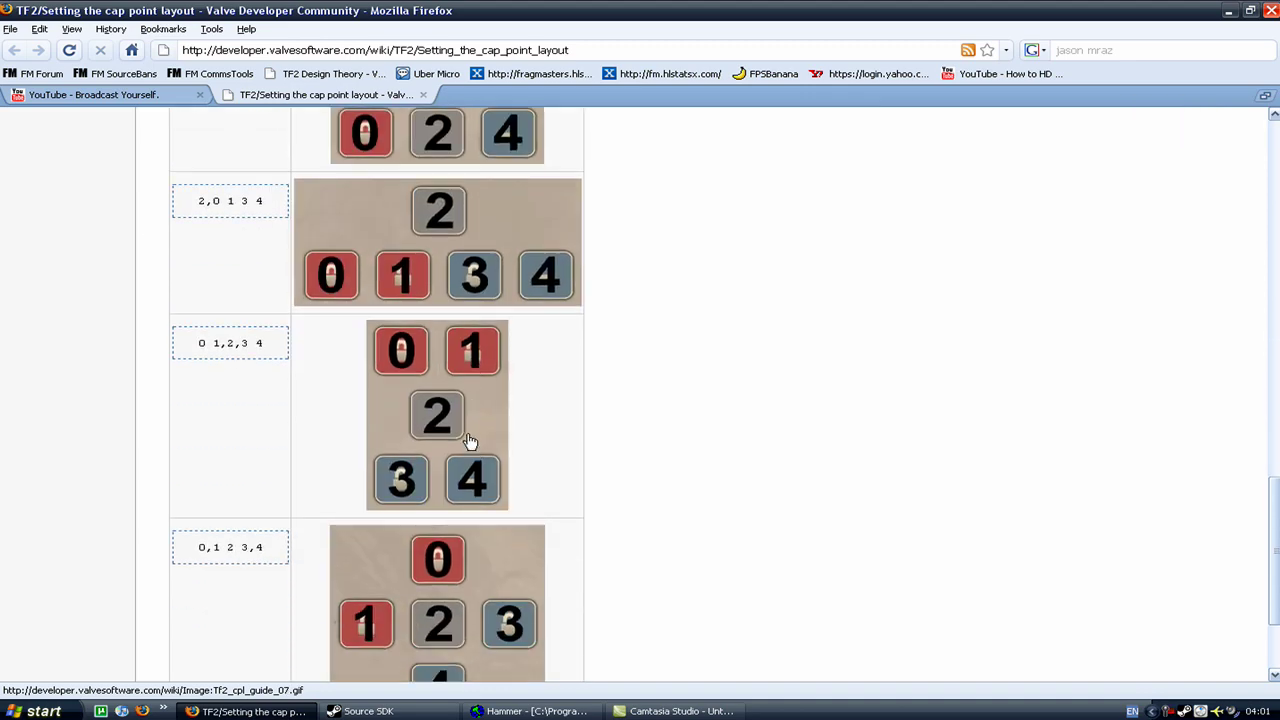
scroll(471, 441, "down", 3)
scroll(460, 457, "up", 10)
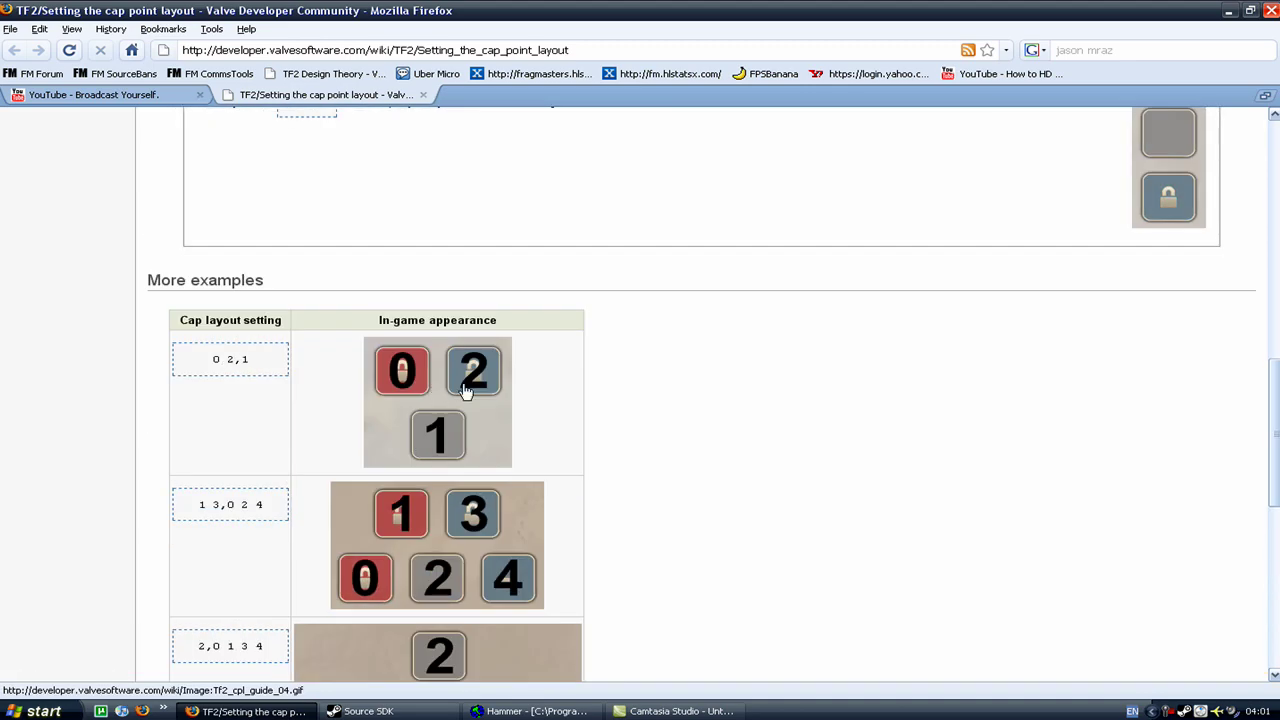
scroll(469, 409, "down", 2)
scroll(469, 409, "up", 3)
scroll(405, 350, "up", 1)
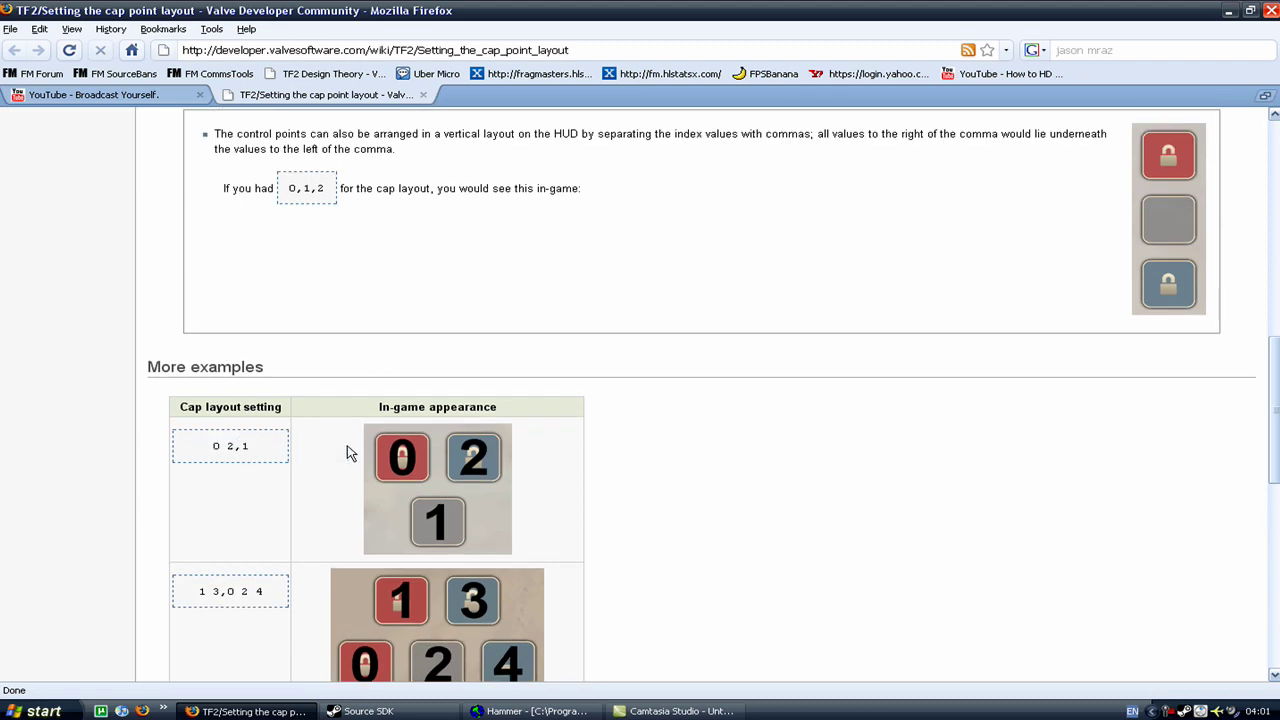
- Switch back to Hammer and change the master entity's Cap Layout to 0 1, 2, checking the syntax against the wiki examples
left_click(530, 711)
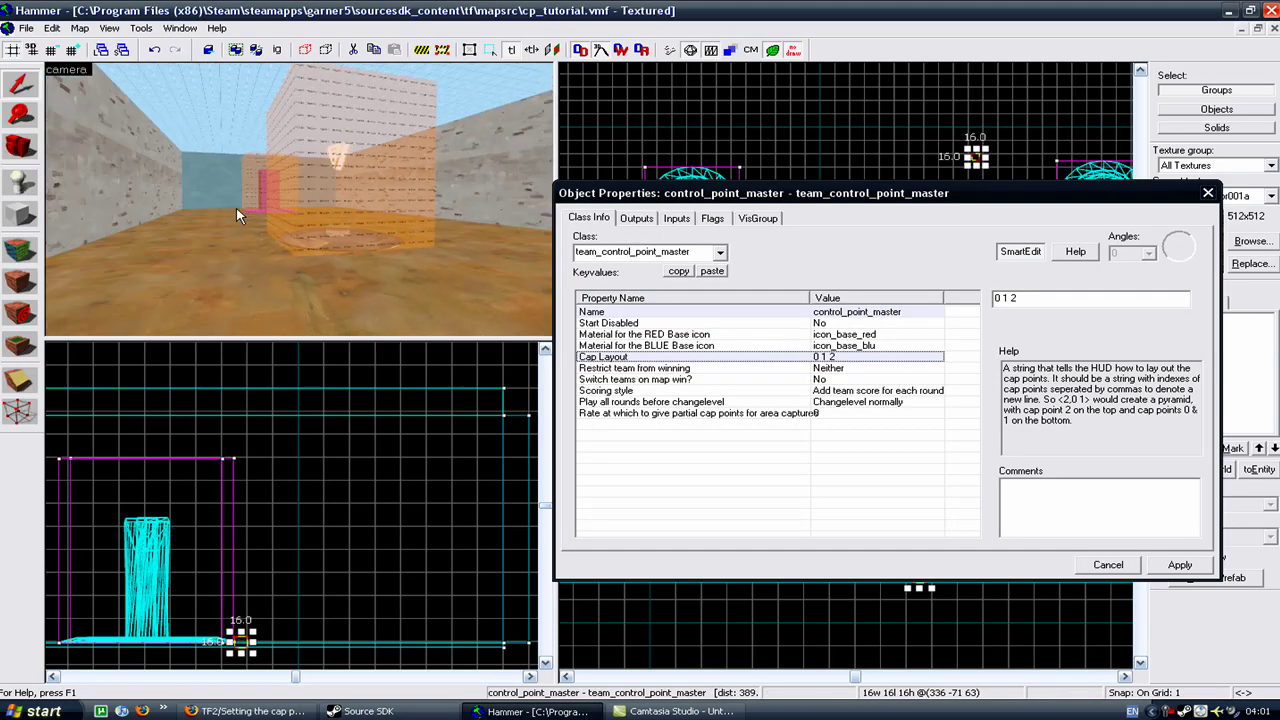
scroll(240, 210, "up", 3)
mouse_move(243, 206)
left_mouse_down()
mouse_move(287, 273)
mouse_move(379, 243)
mouse_move(371, 235)
mouse_move(352, 285)
left_mouse_up()
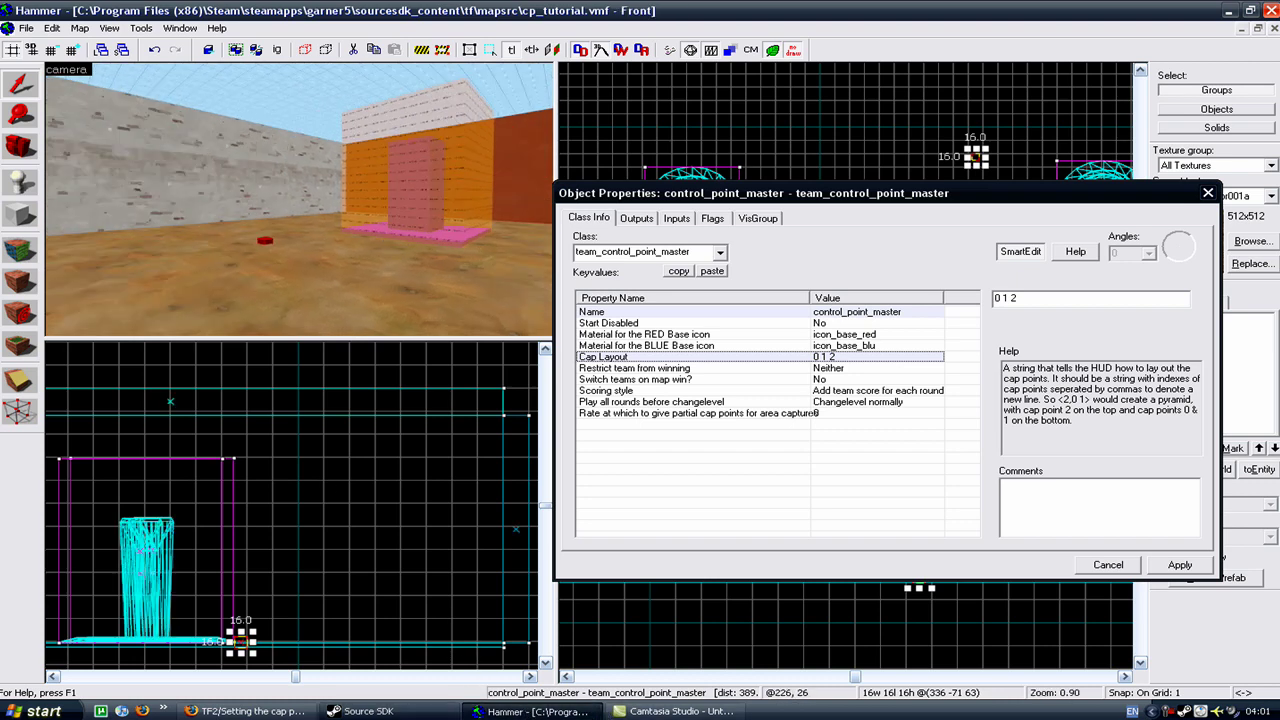
left_click(250, 711)
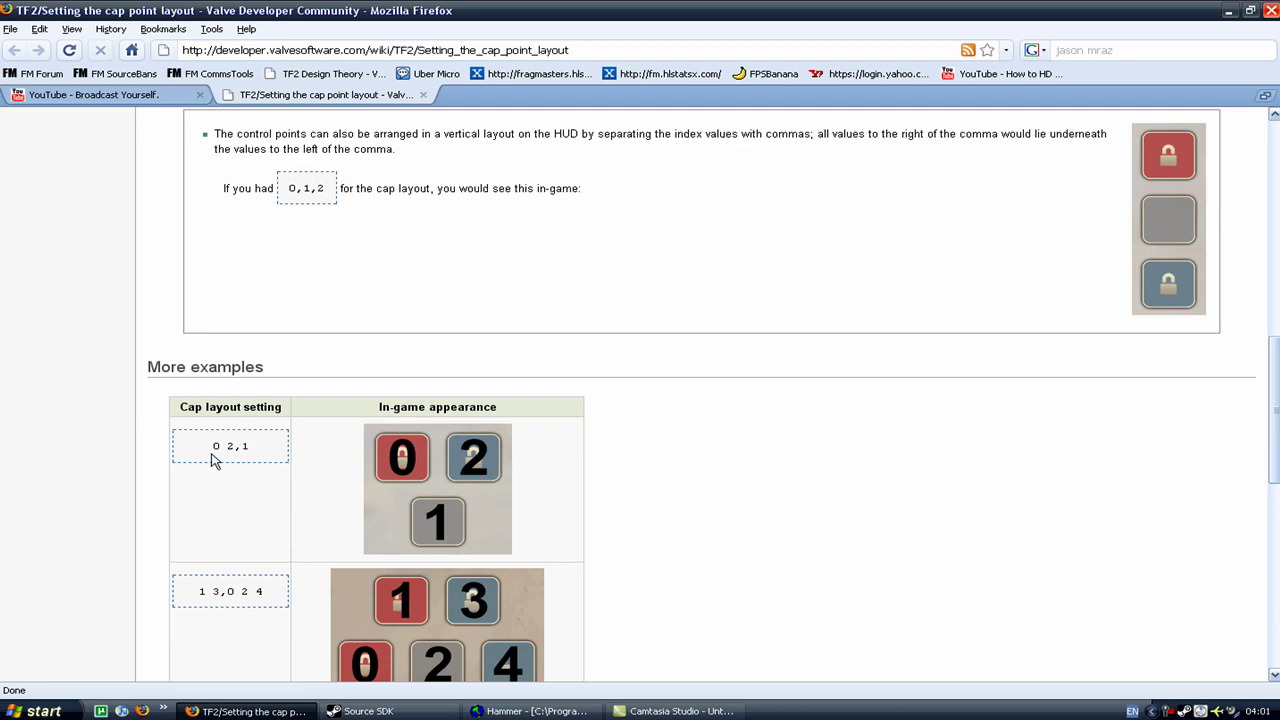
left_click(530, 711)
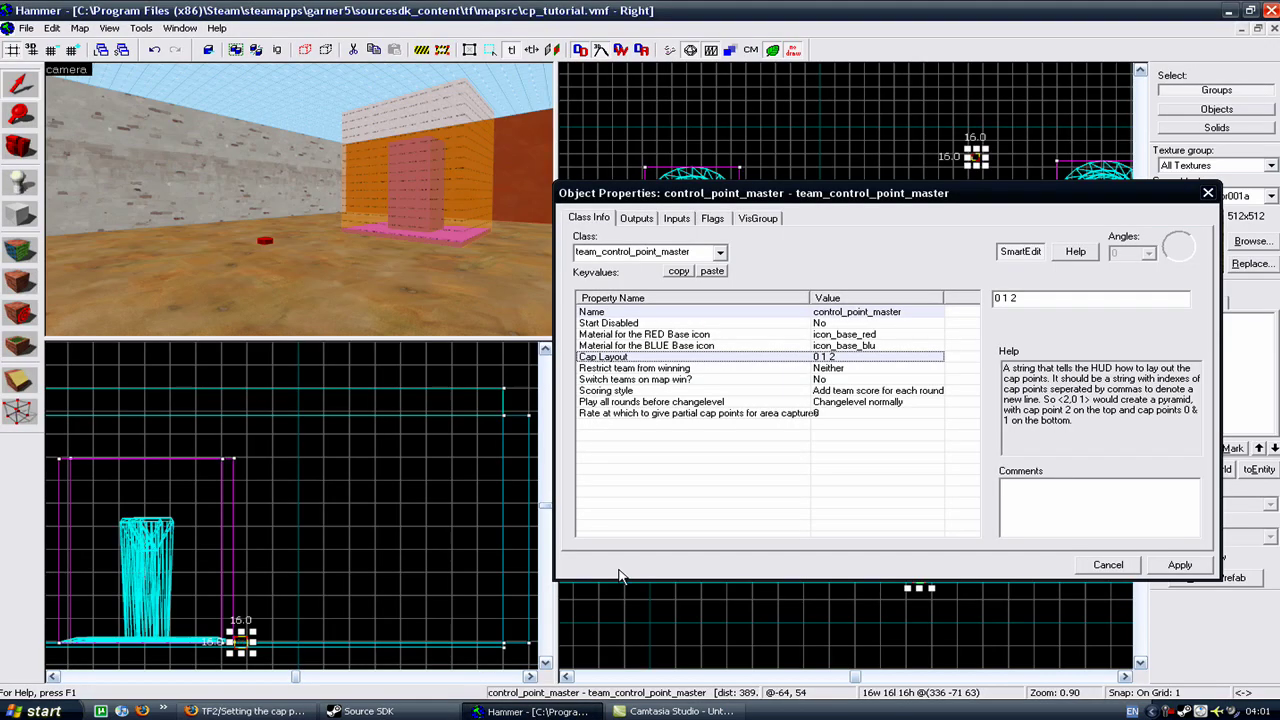
left_click(1000, 298)
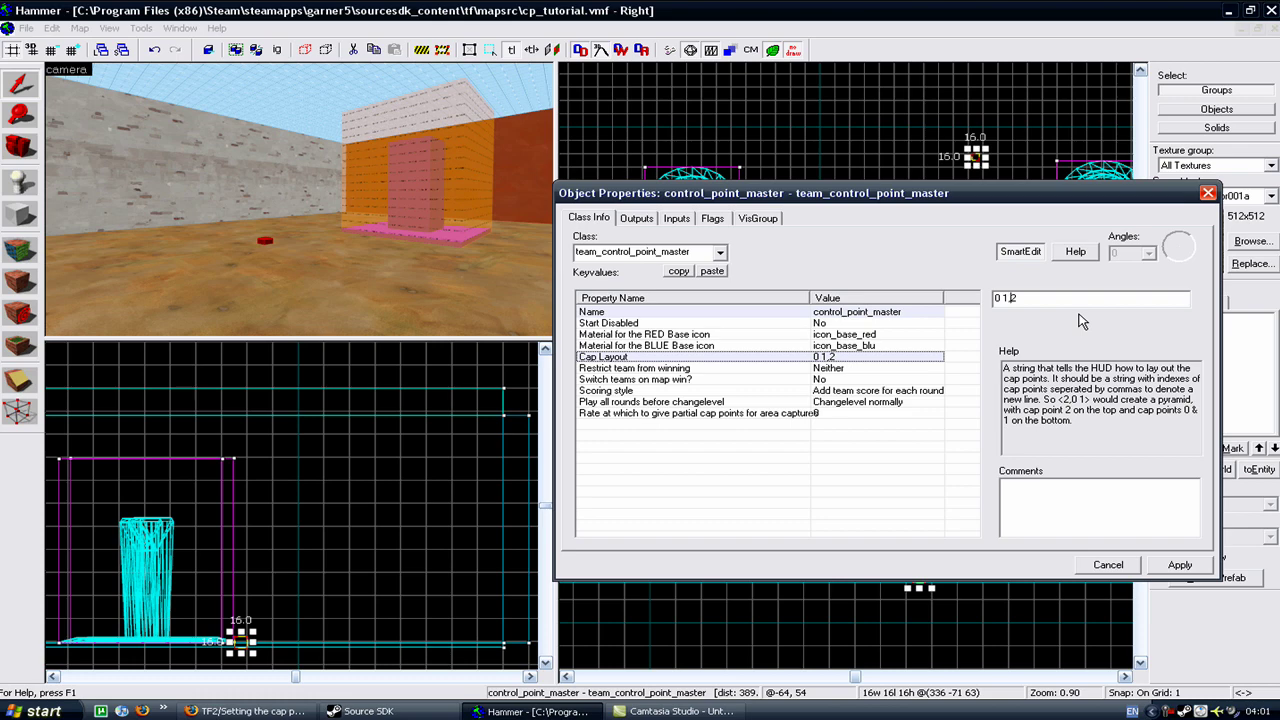
left_click(420, 298)
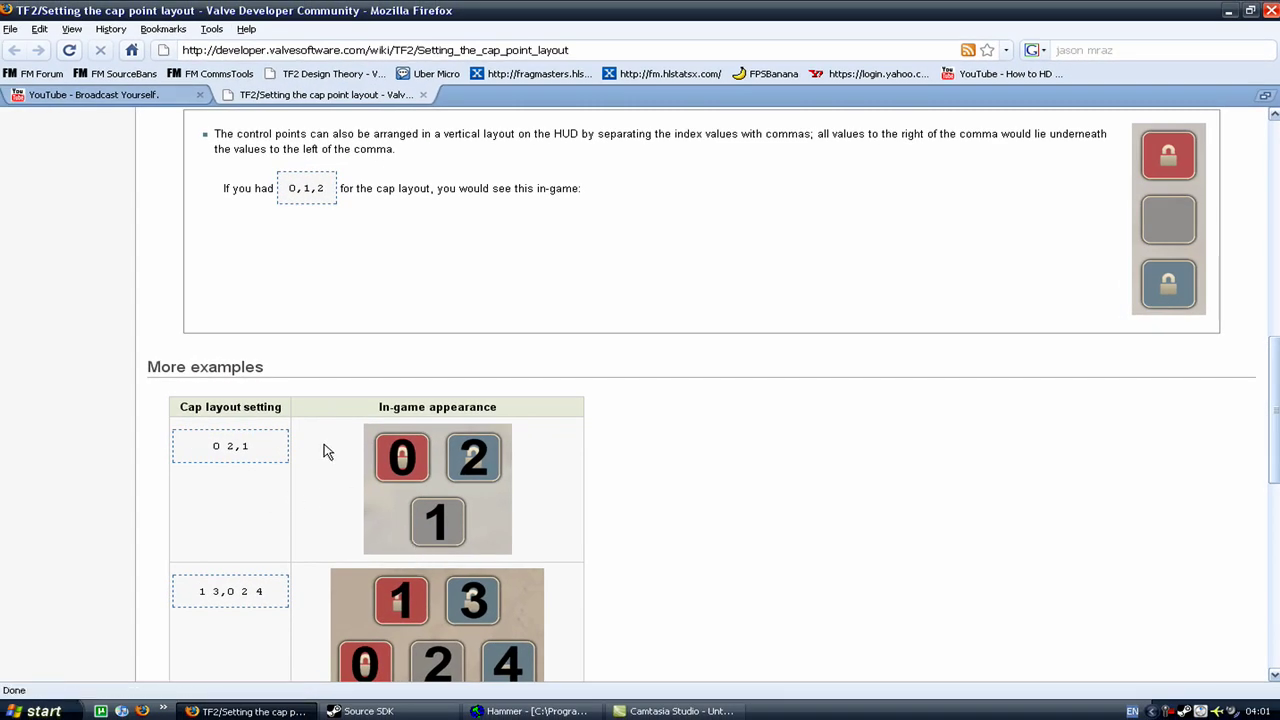
left_click(533, 711)
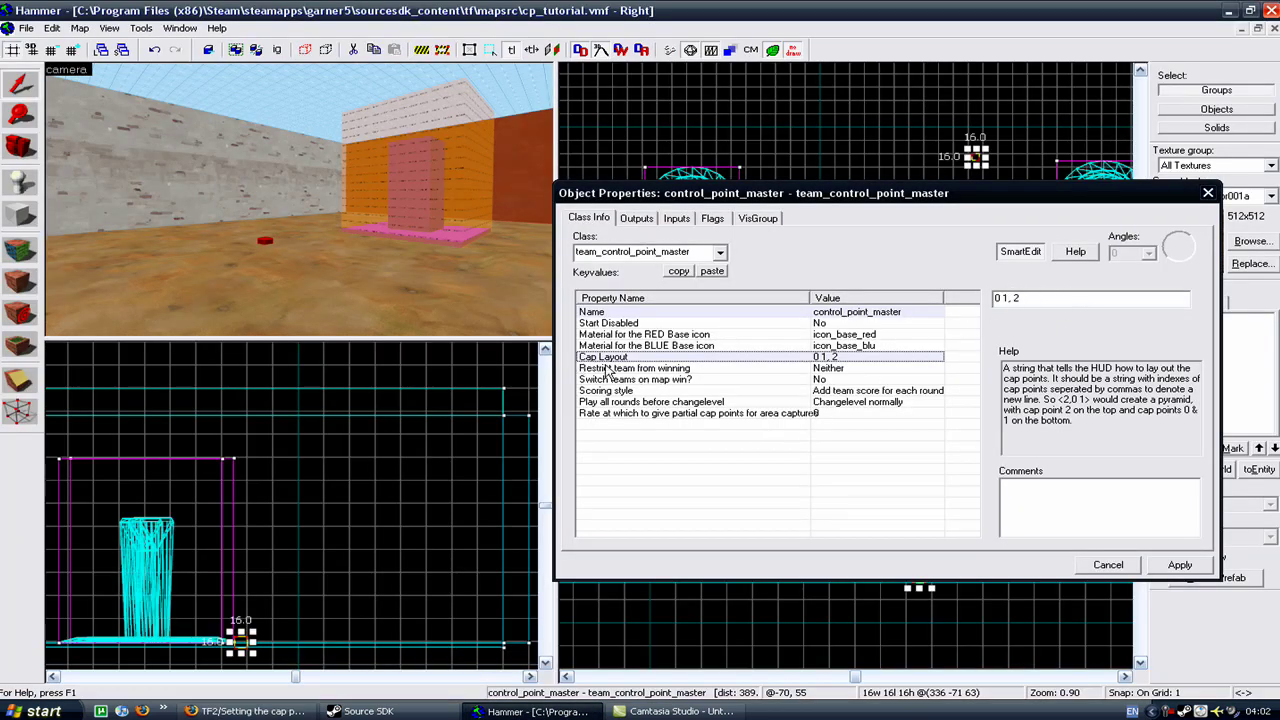
- Compare the three-point and five-point layout examples on the wiki page in Firefox
left_click(250, 711)
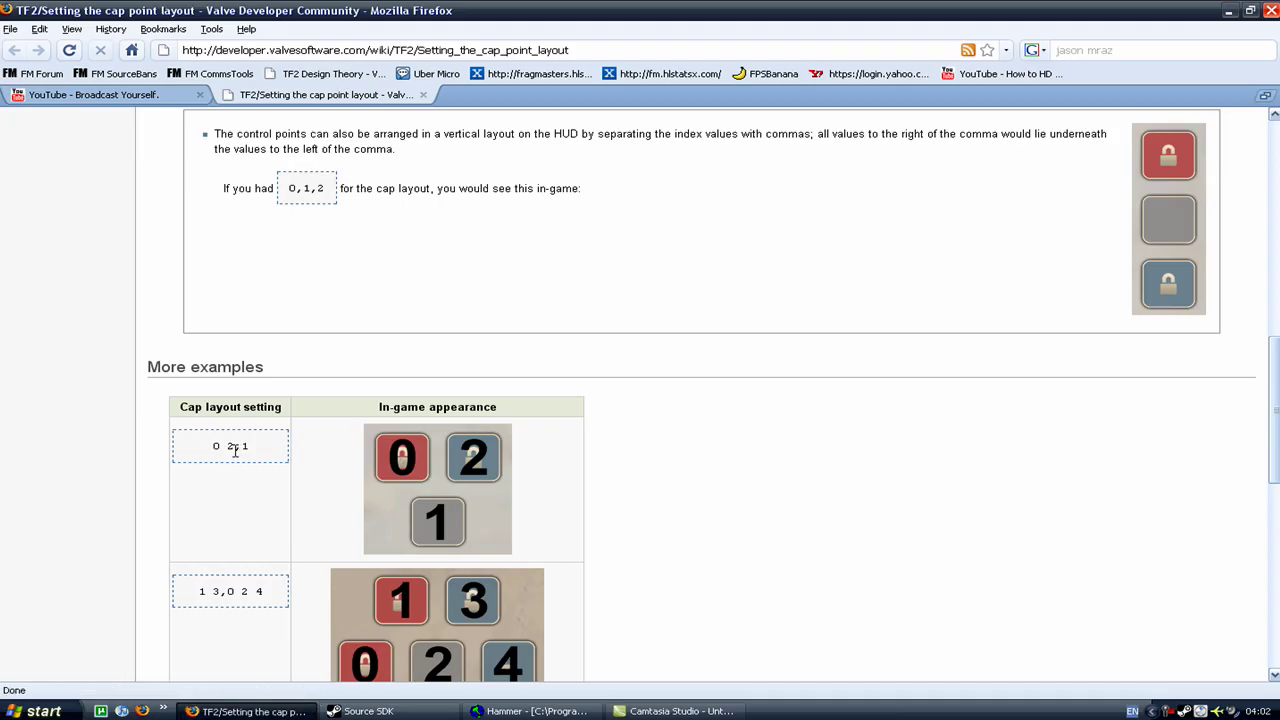
scroll(266, 572, "down", 3)
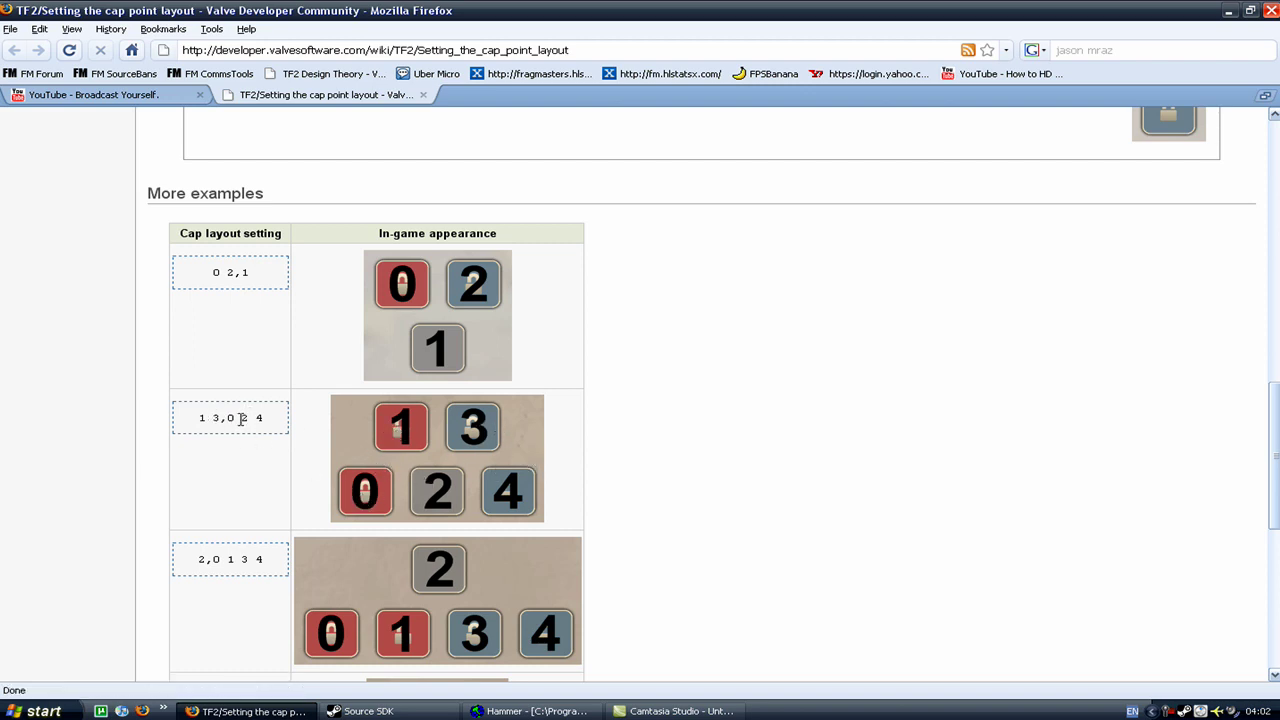
scroll(462, 490, "down", 6)
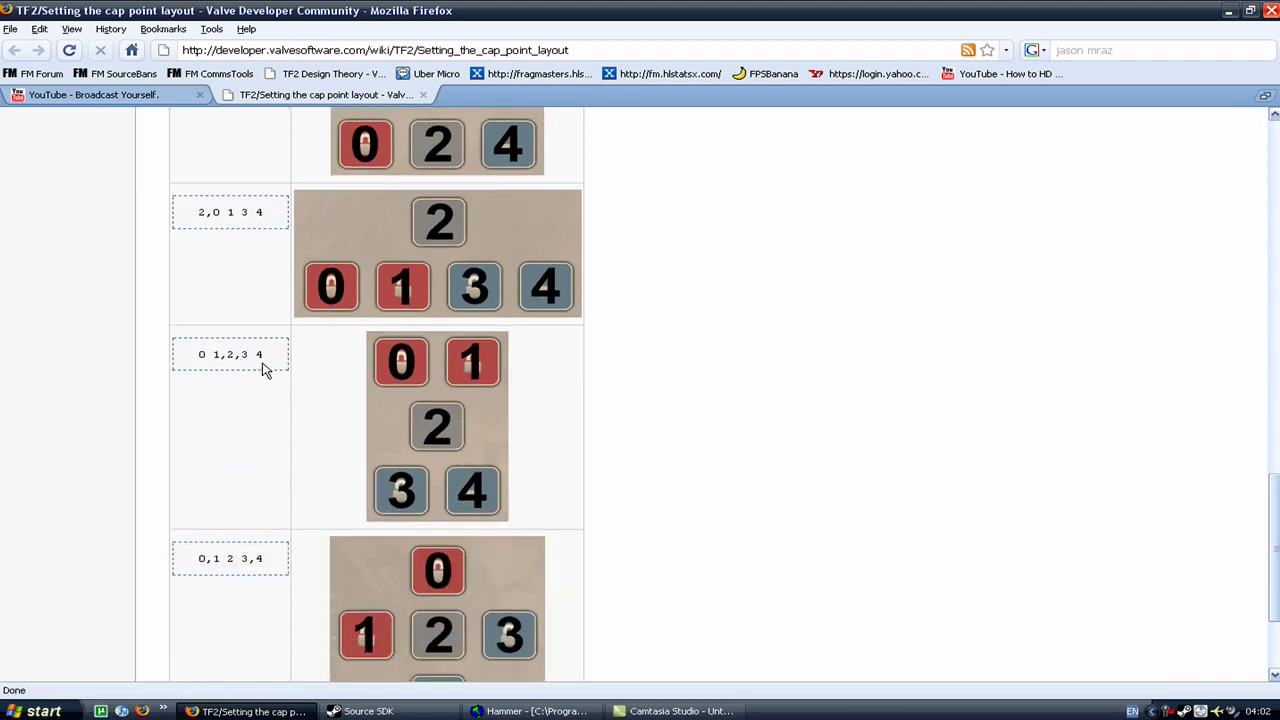
scroll(258, 385, "down", 3)
scroll(283, 406, "up", 15)
scroll(474, 369, "up", 7)
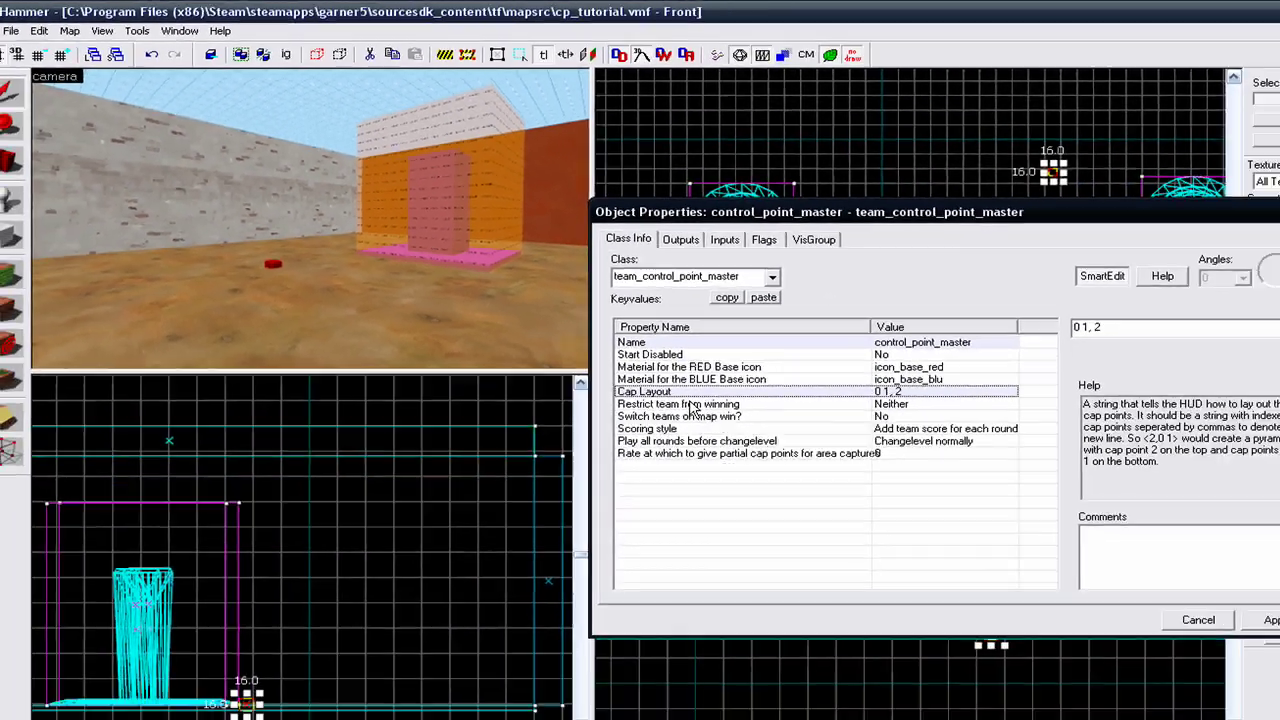
- Back in Hammer, review the Restrict team from winning property and keep it set to Neither
left_click(688, 406)
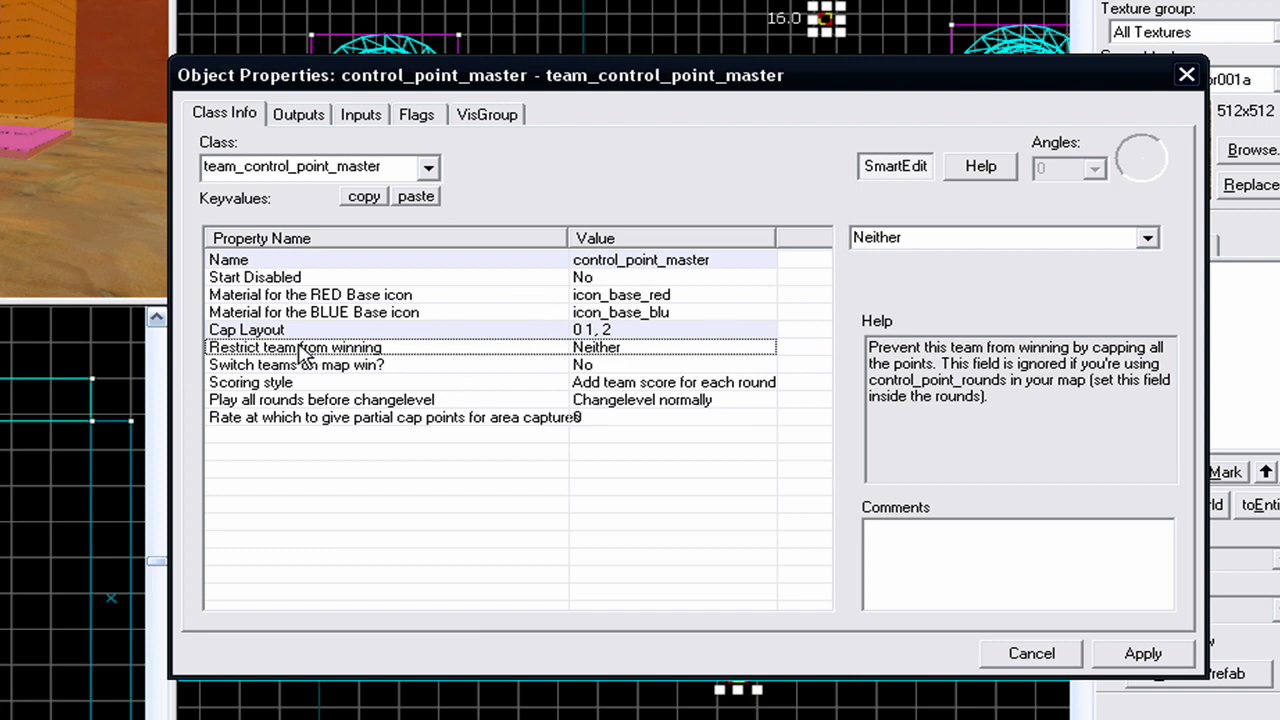
scroll(33, 221, "up", 1)
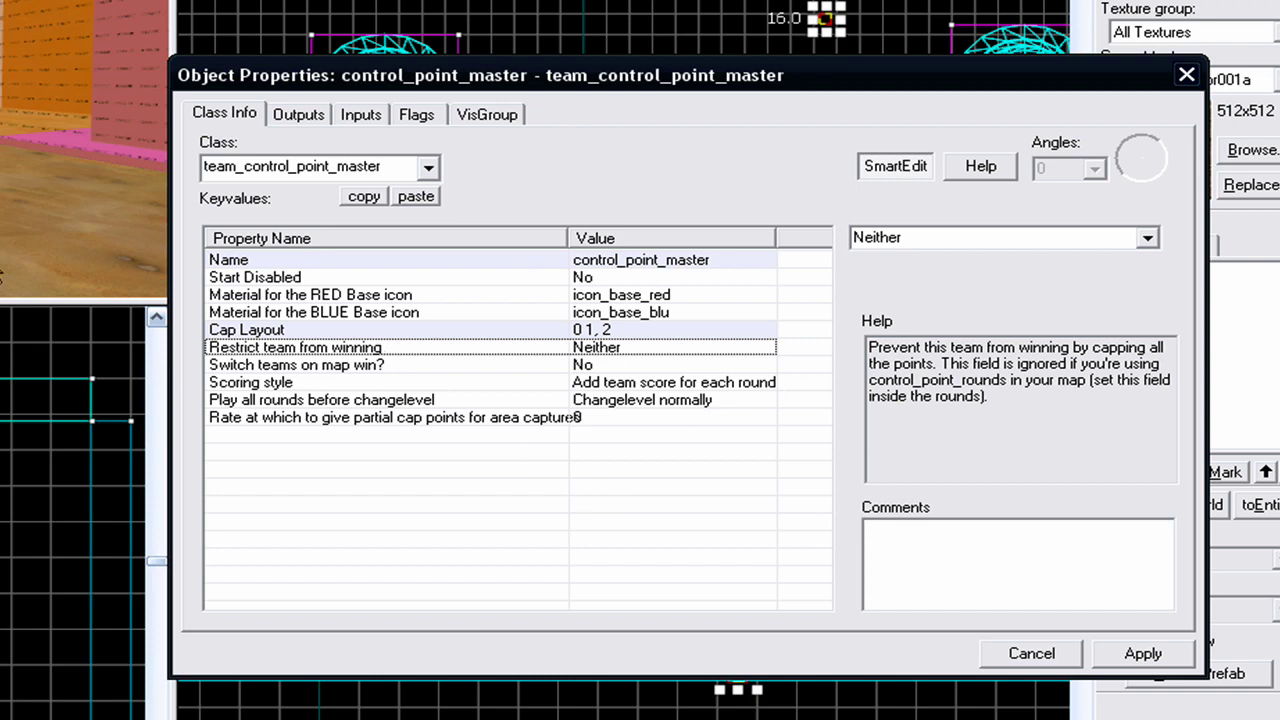
key("z")
key("z")
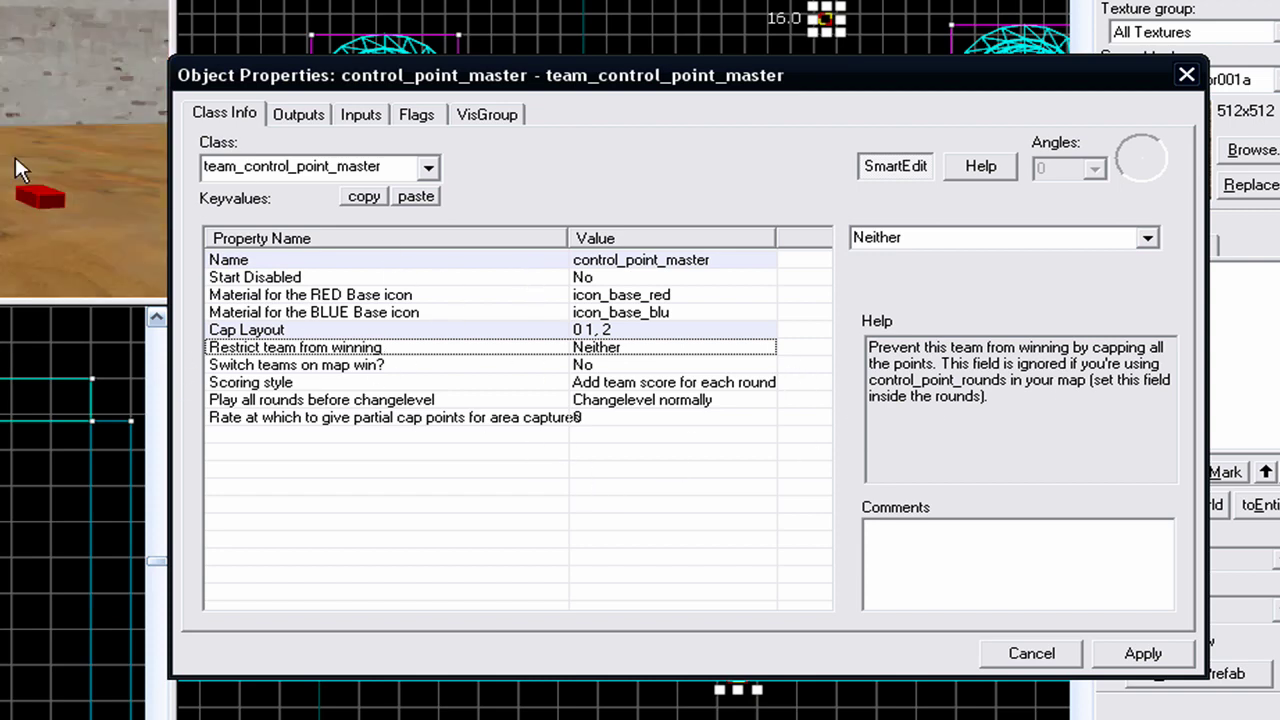
key("z")
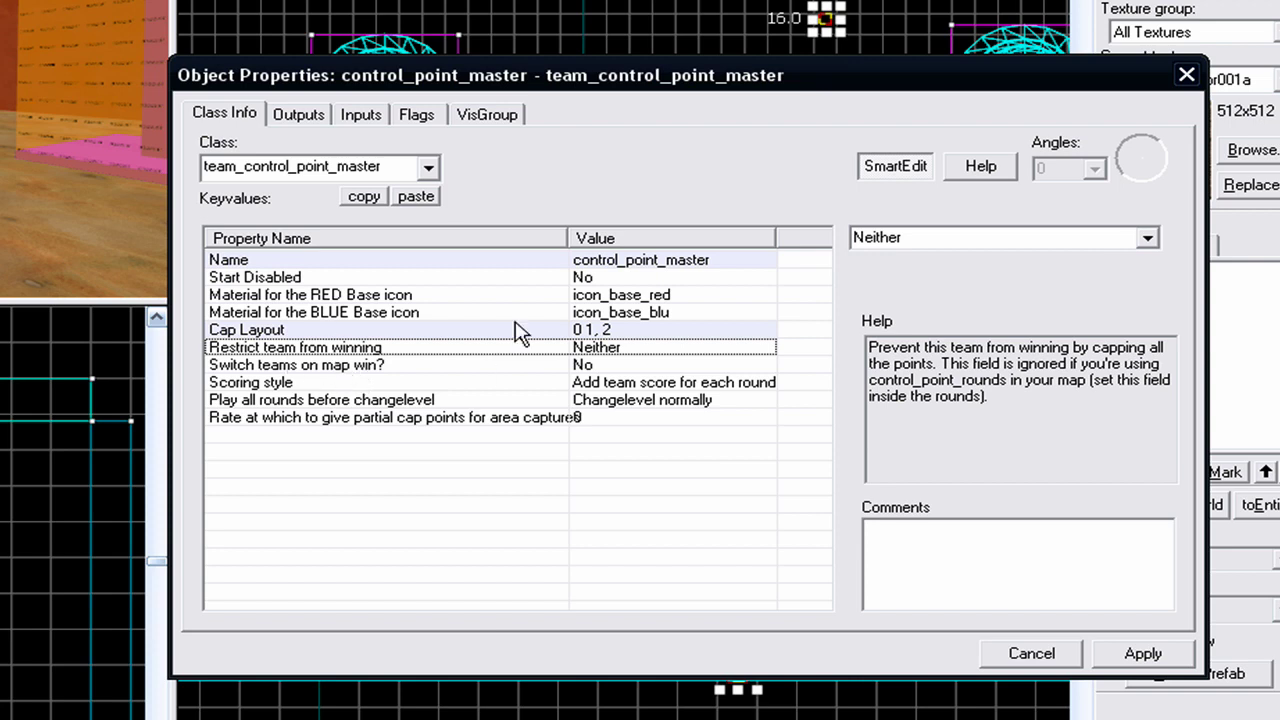
left_click(1150, 240)
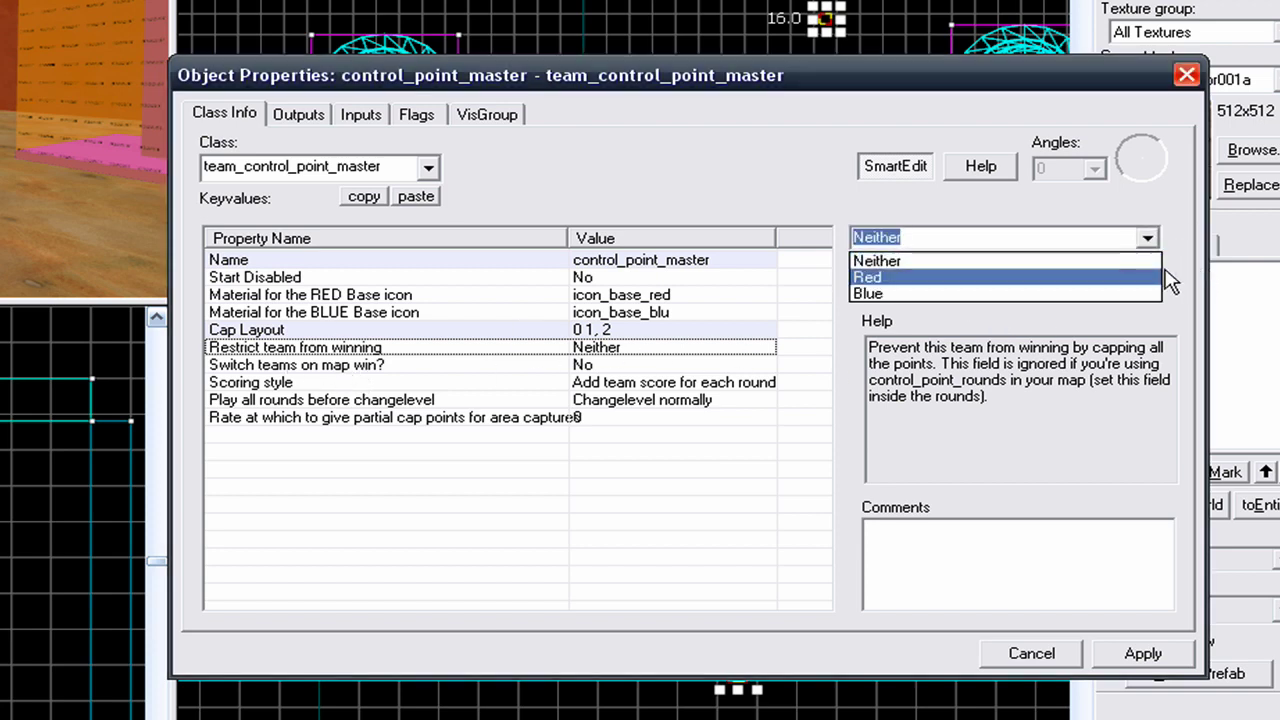
left_click(1155, 257)
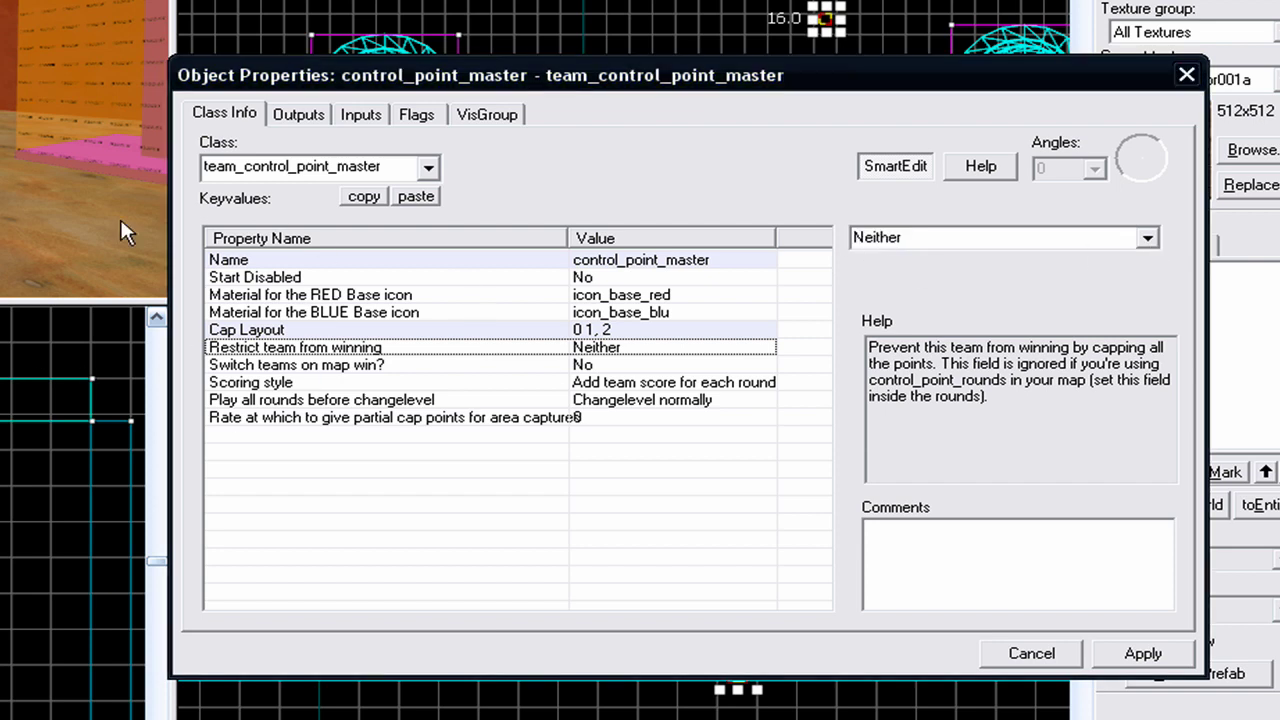
key("z")
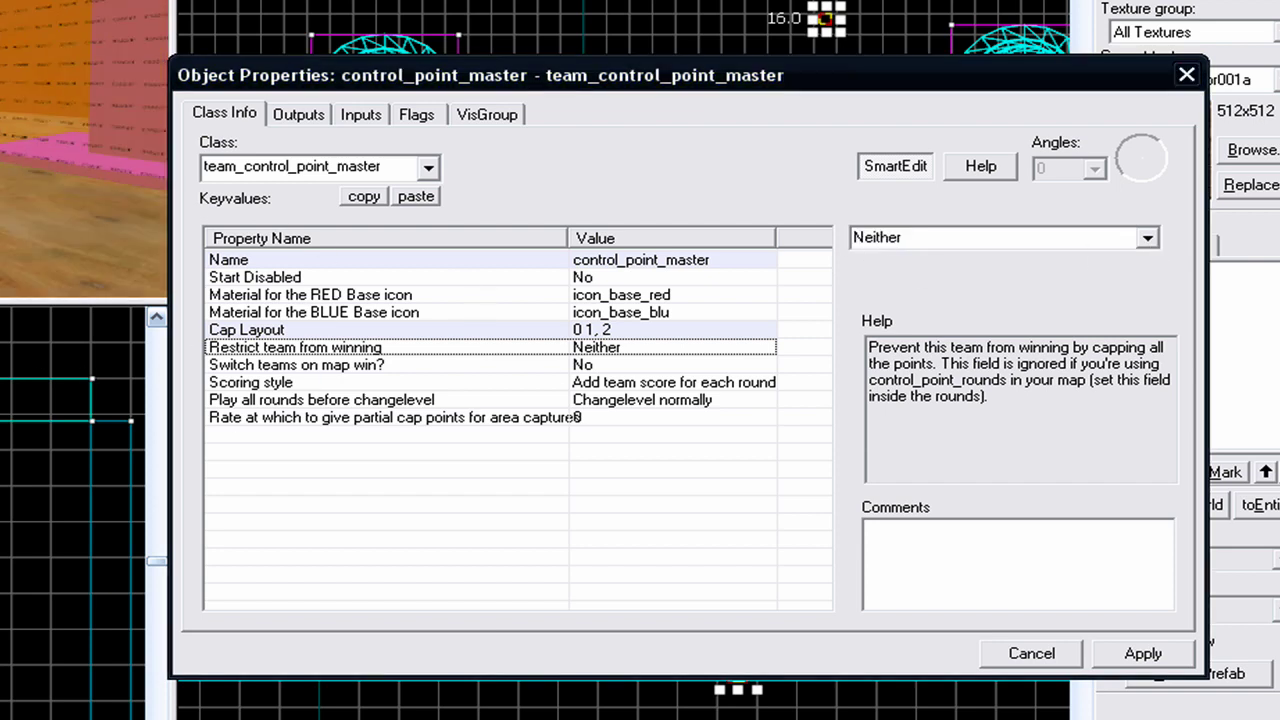
key("z")
- Set the Switch teams on map win? property of control_point_master to Yes
left_click(365, 370)
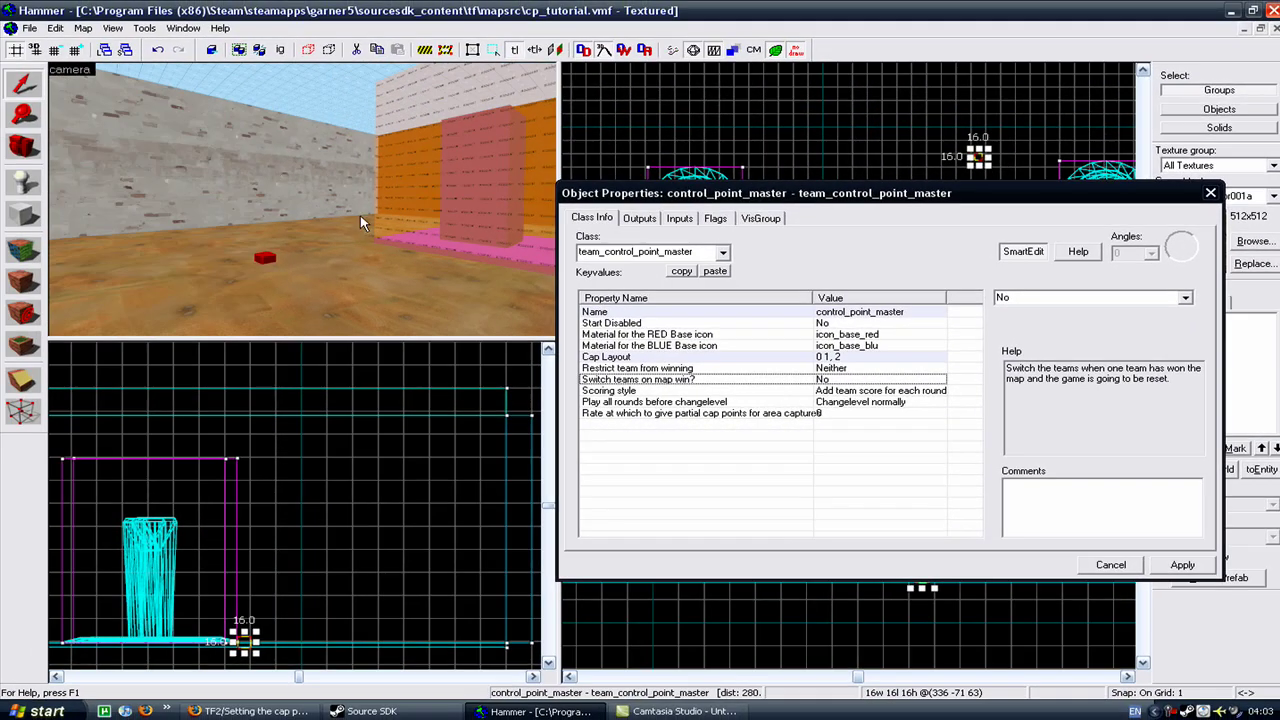
key("z")
key("z")
left_click_drag(373, 225, 372, 229)
left_click_drag(383, 181, 411, 232)
left_click_drag(169, 206, 632, 337)
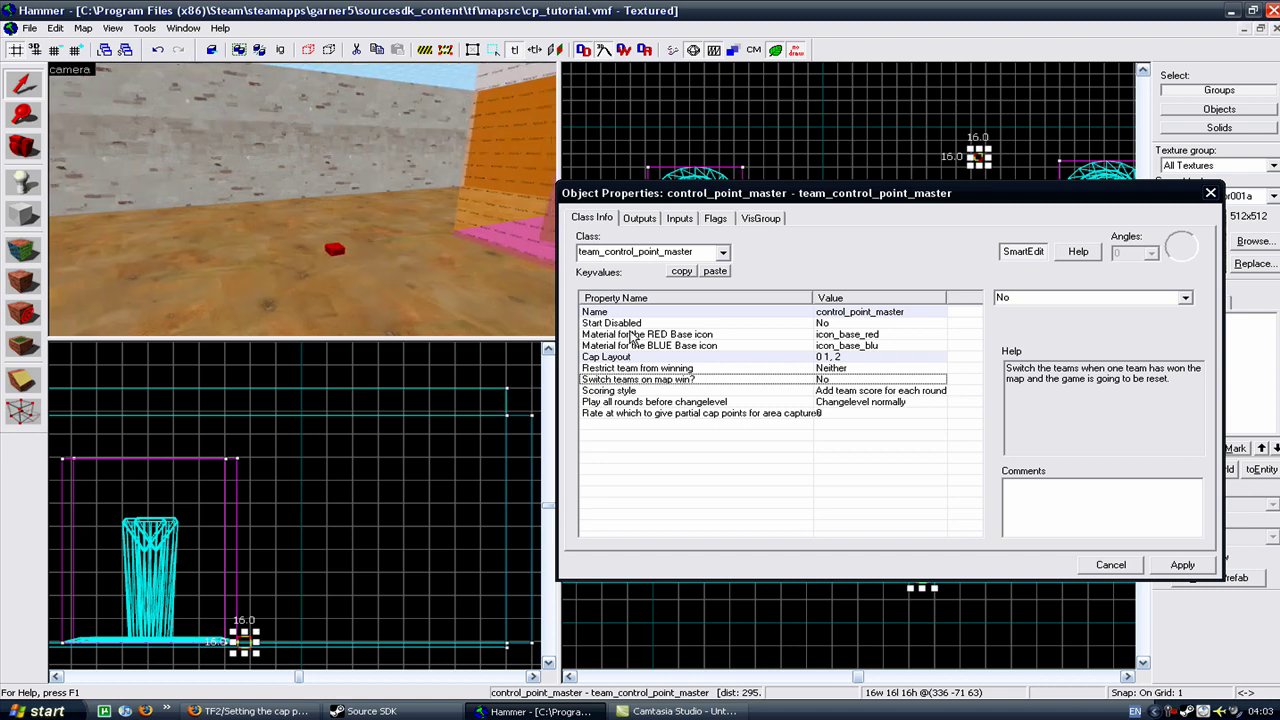
left_click(665, 389)
left_click(1185, 297)
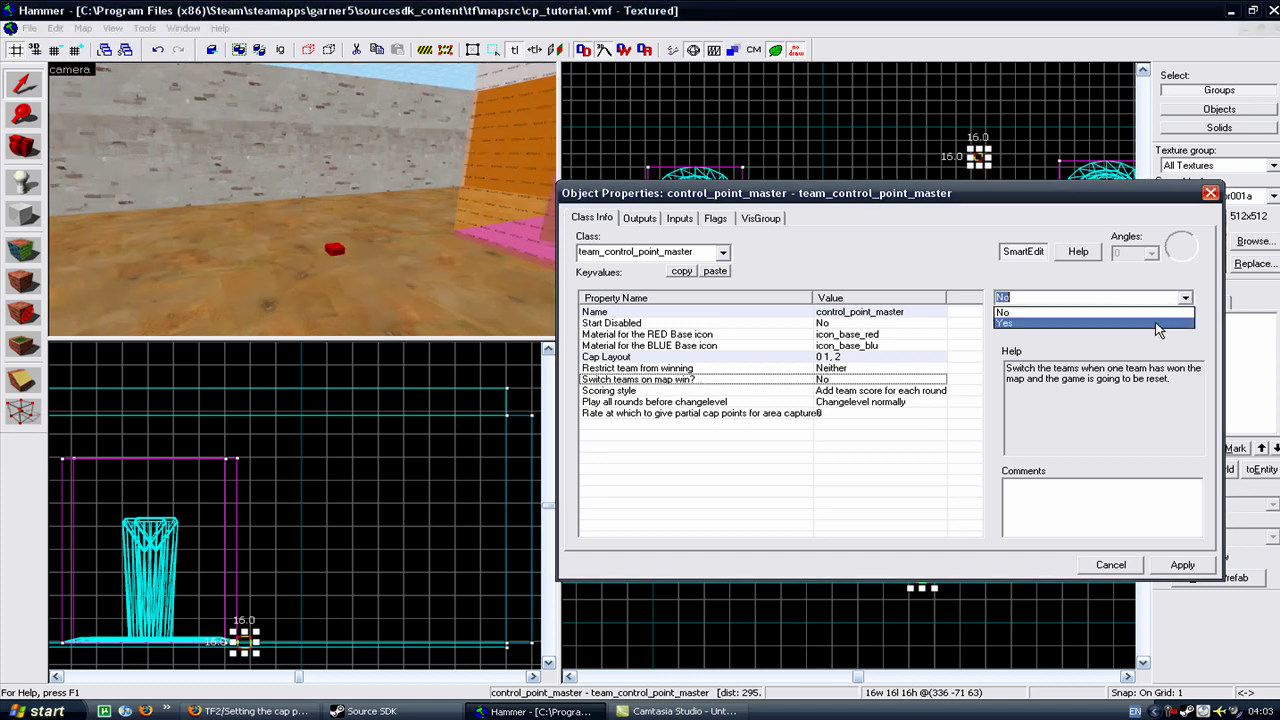
left_click(1030, 331)
left_click(476, 295)
left_click_drag(476, 287, 425, 179)
left_click_drag(282, 209, 185, 143)
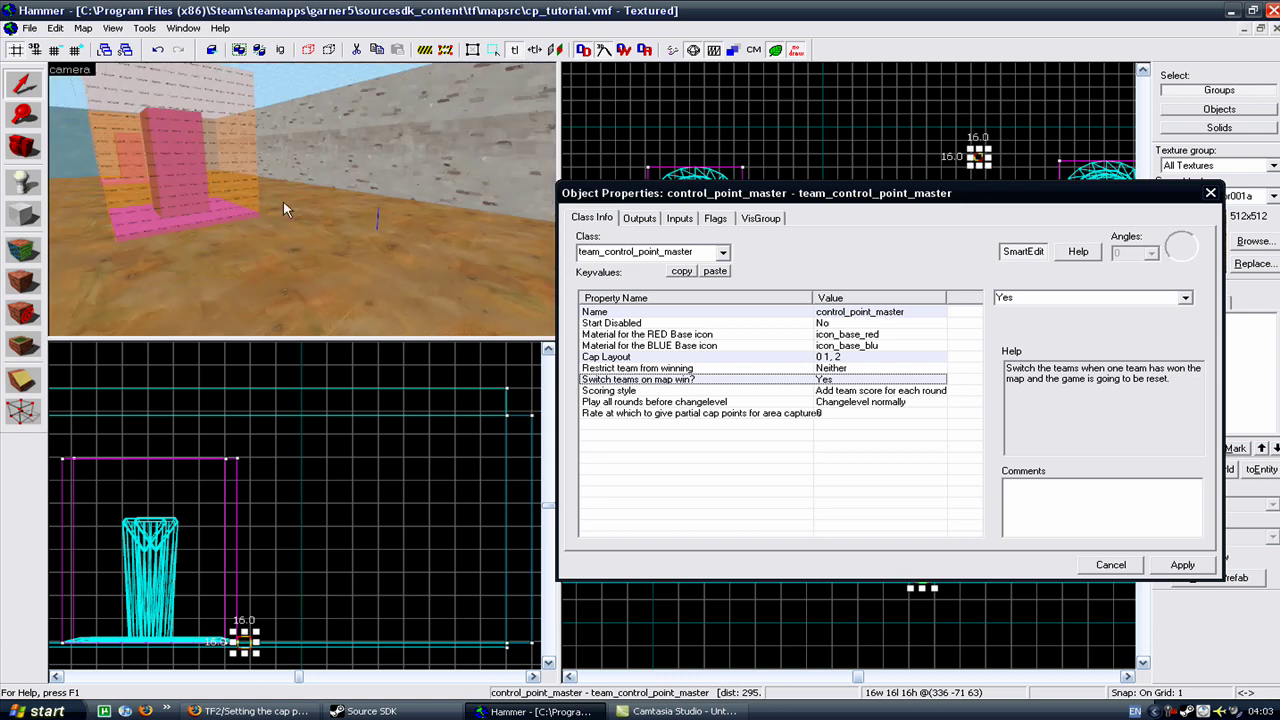
left_click_drag(361, 248, 400, 262)
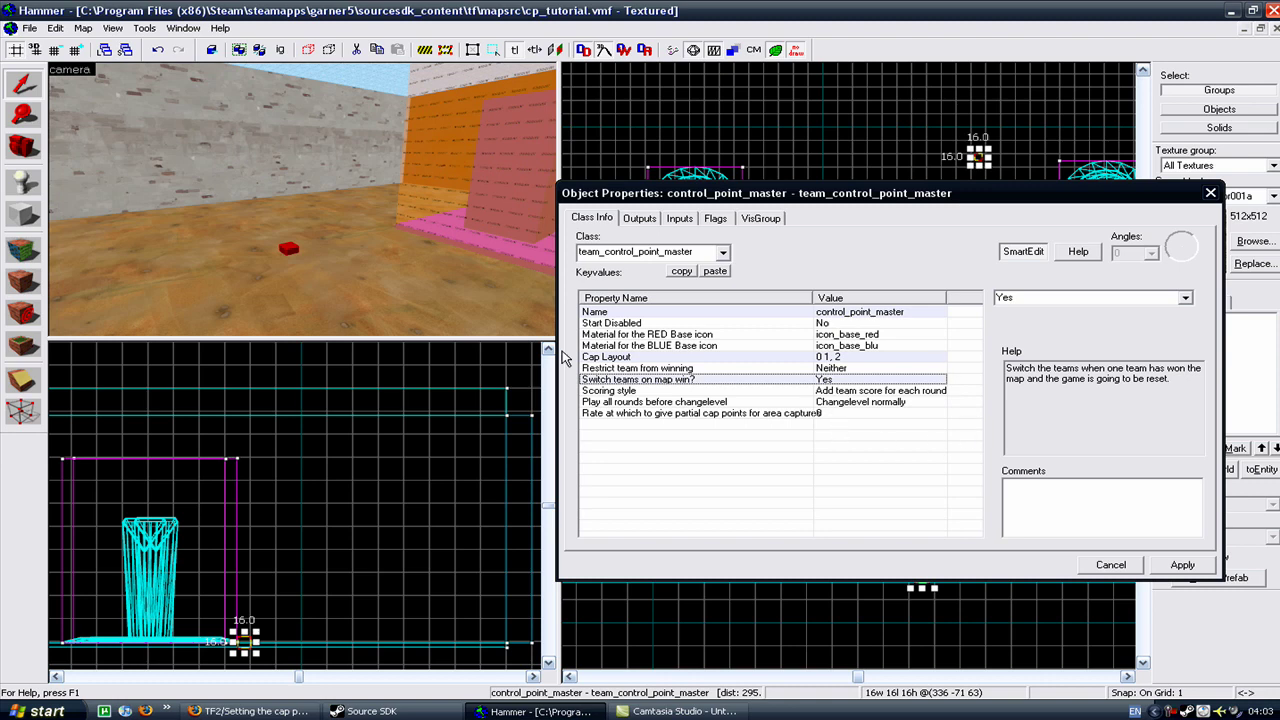
- Change the Switch teams on map win? property to No and return it to Yes
left_click(1185, 297)
left_click(1162, 318)
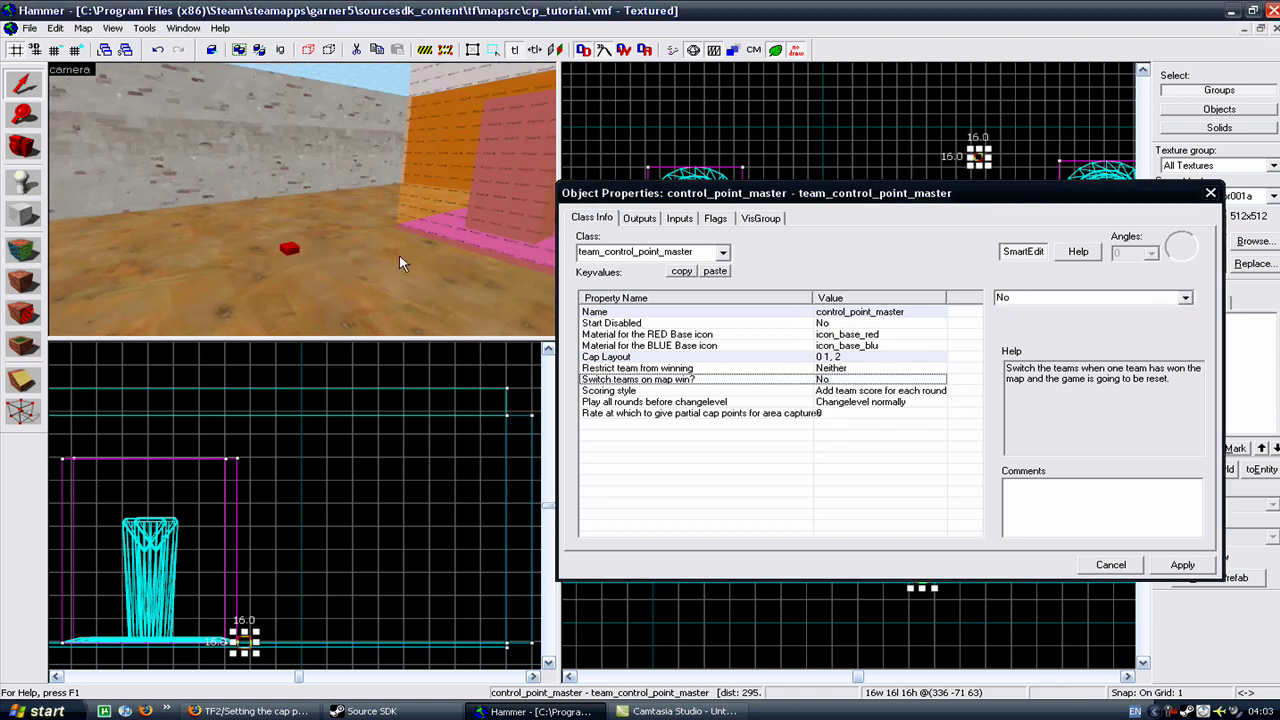
left_click(1185, 297)
left_click(1100, 322)
left_click_drag(299, 258, 421, 235)
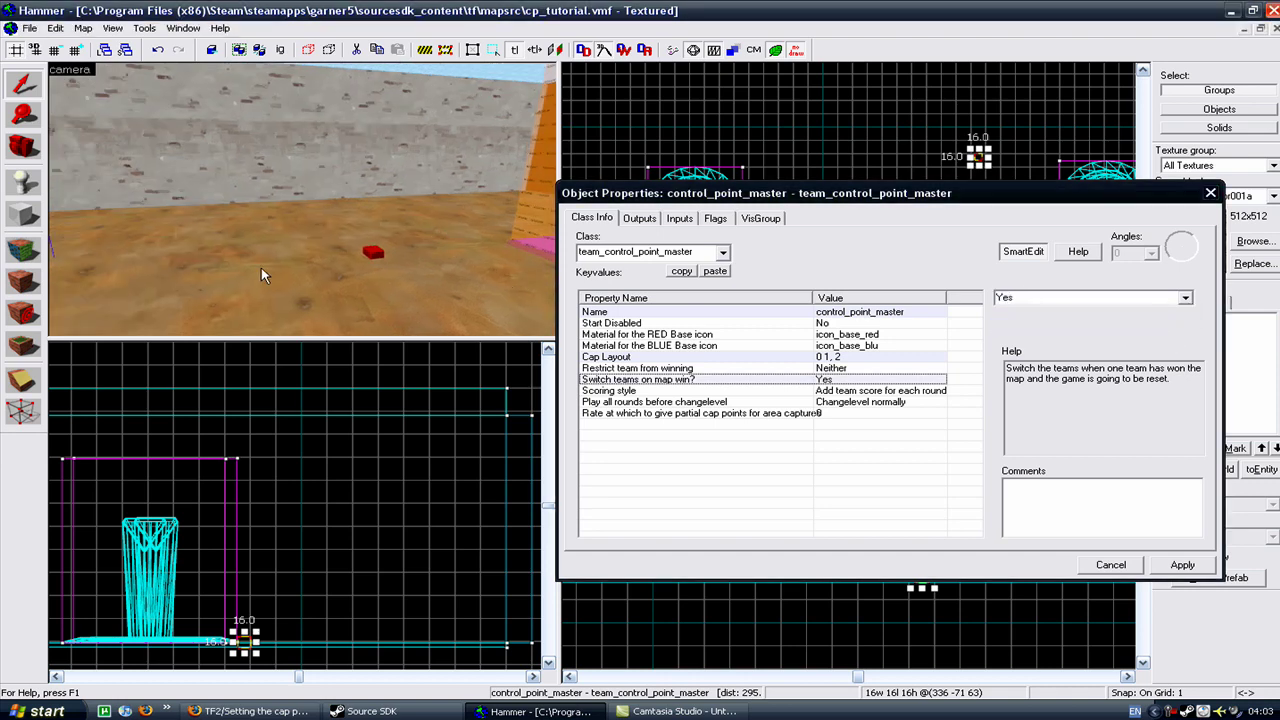
left_click_drag(260, 278, 334, 287)
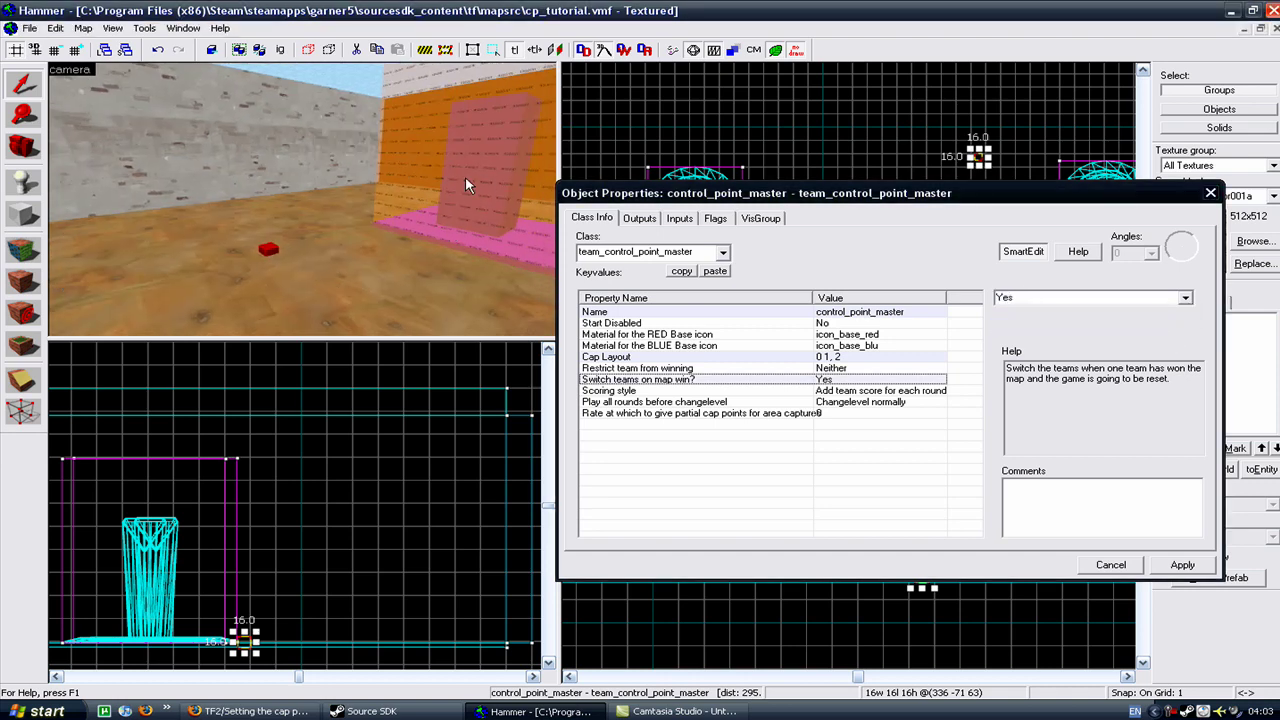
left_click_drag(174, 256, 505, 205)
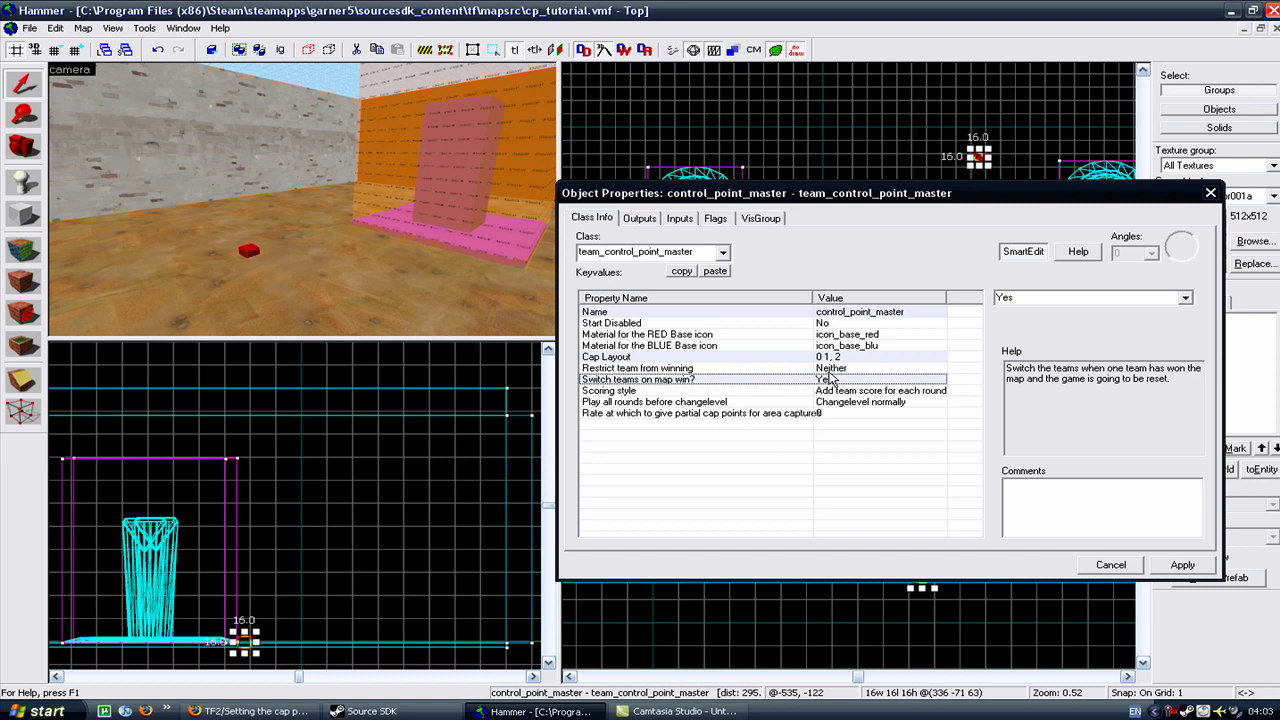
key("Left")
key("Left")
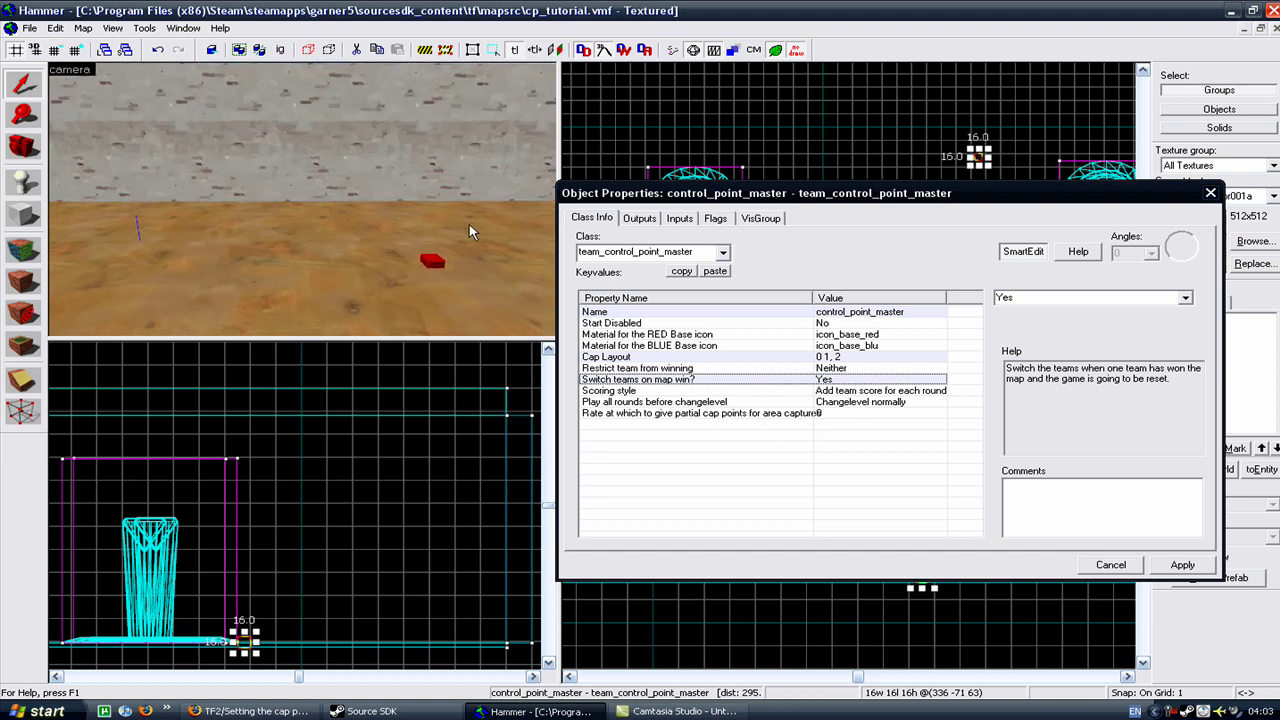
key("Right")
left_click_drag(284, 258, 330, 258)
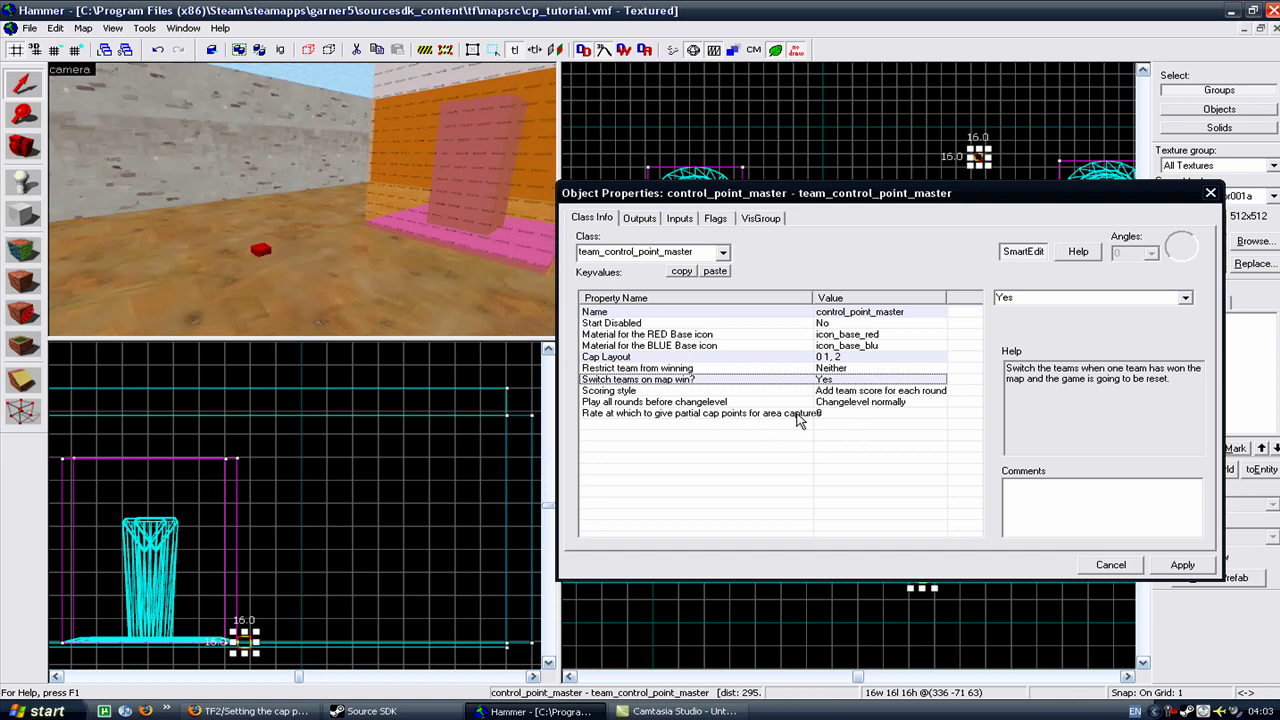
- Select the Scoring style property and widen the Value column to read its full option text
left_click(610, 391)
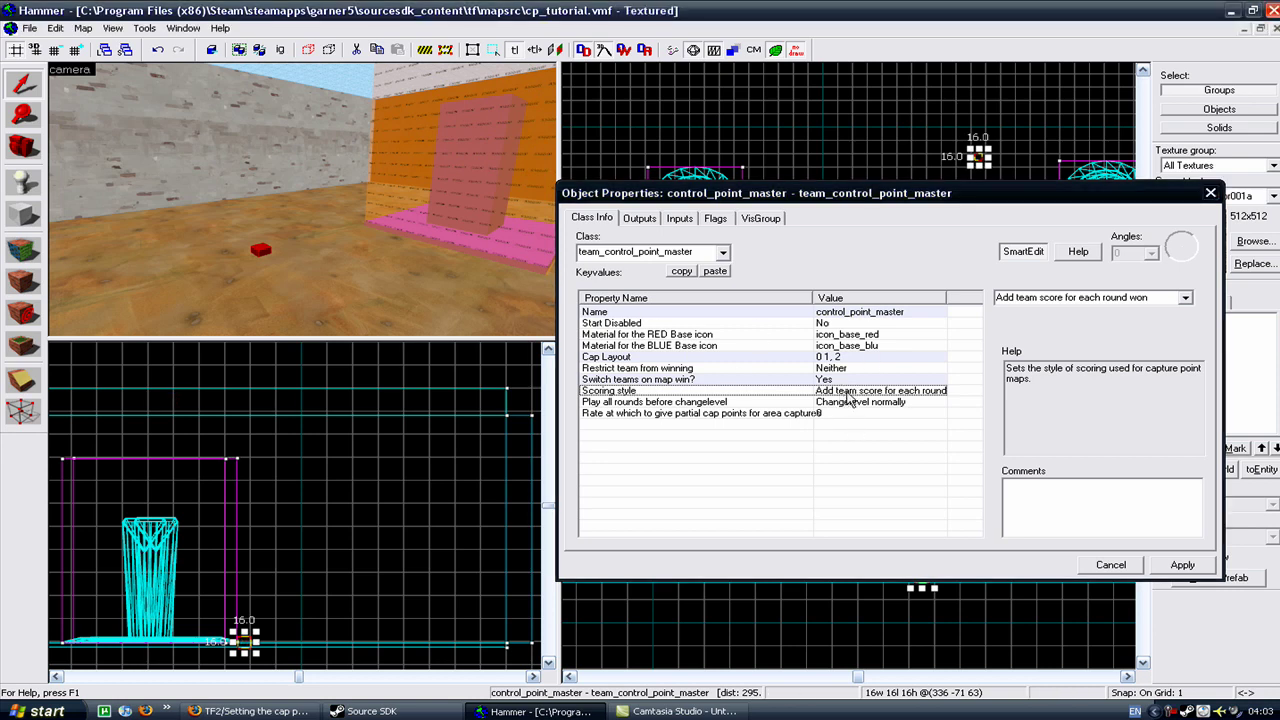
left_click_drag(947, 303, 977, 303)
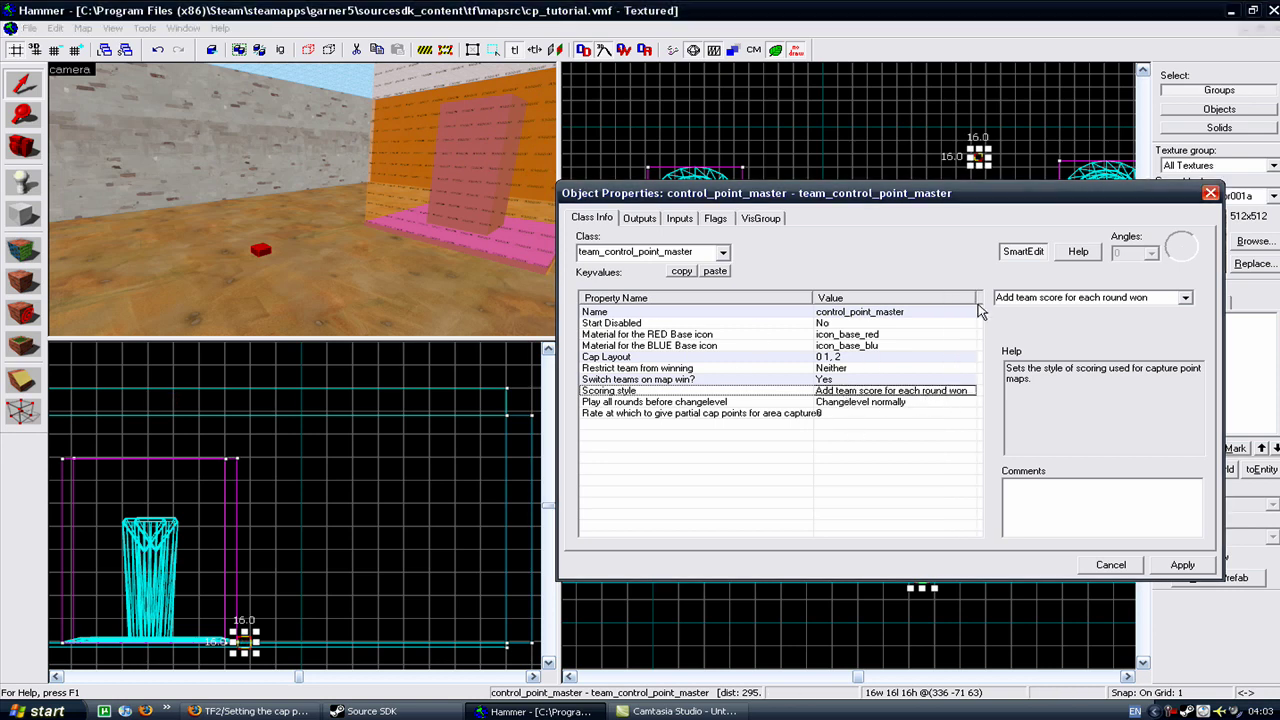
key("z")
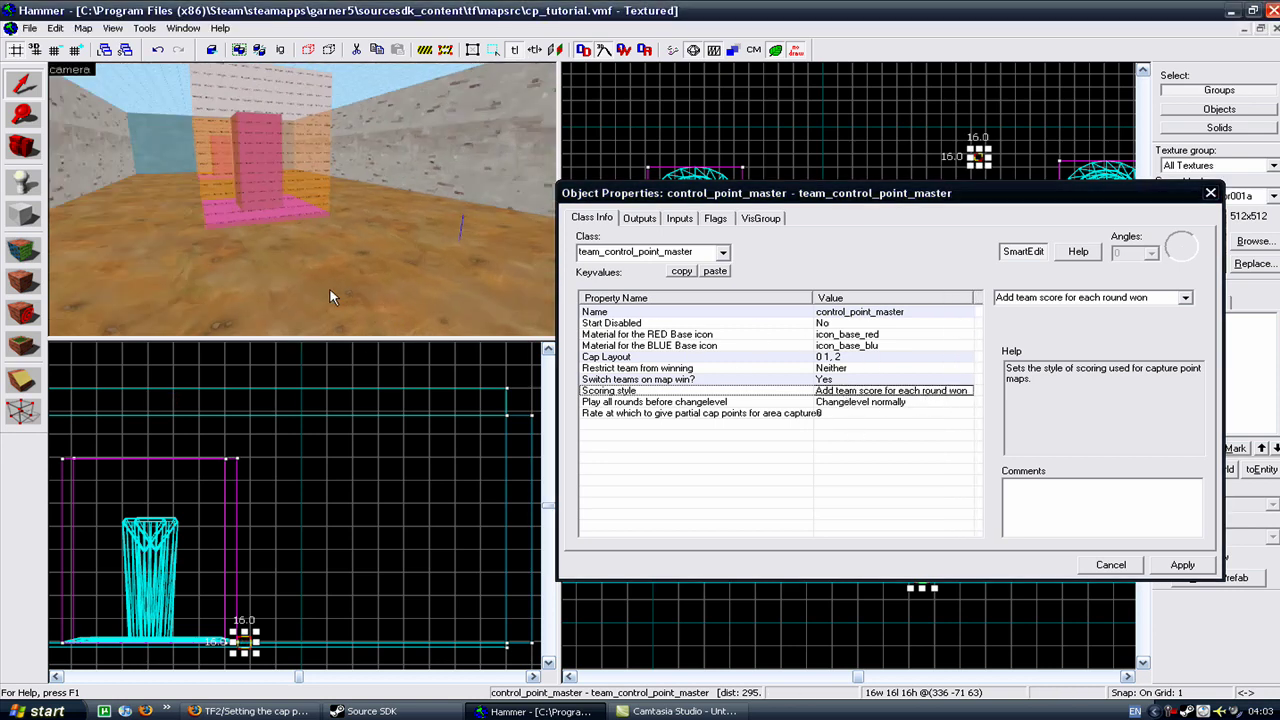
left_click_drag(288, 180, 441, 281)
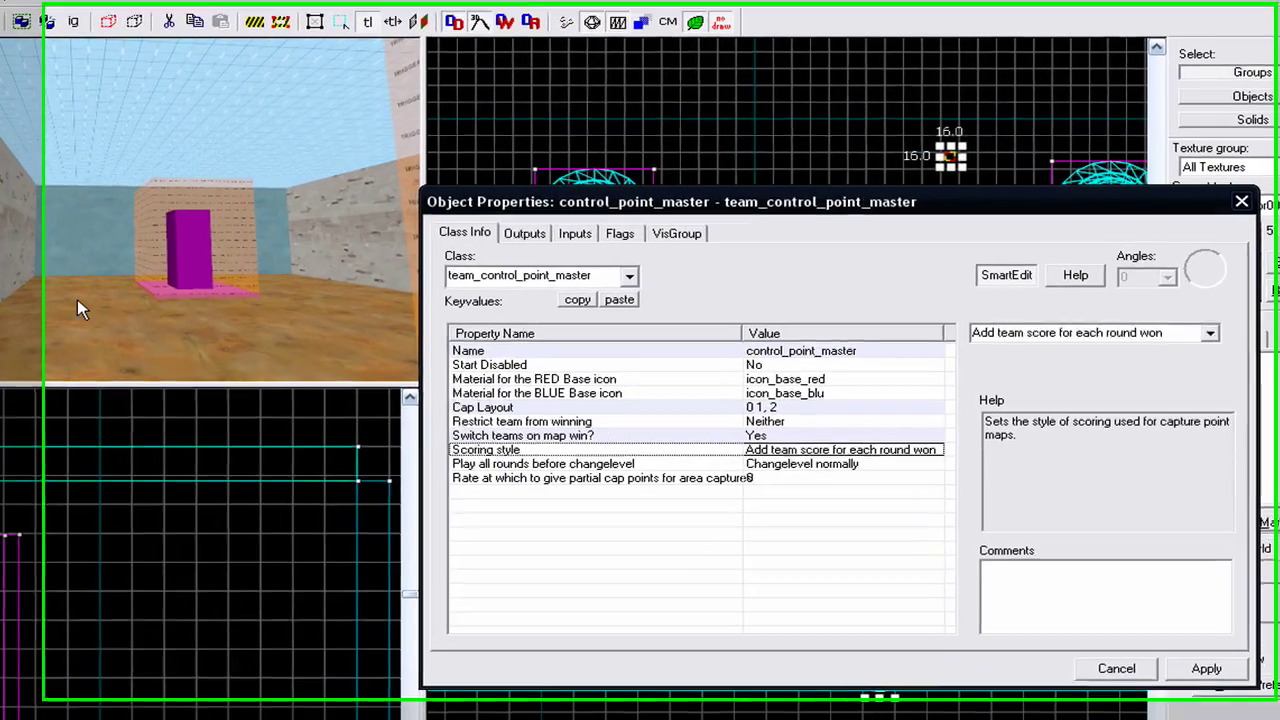
left_click_drag(77, 299, 216, 234)
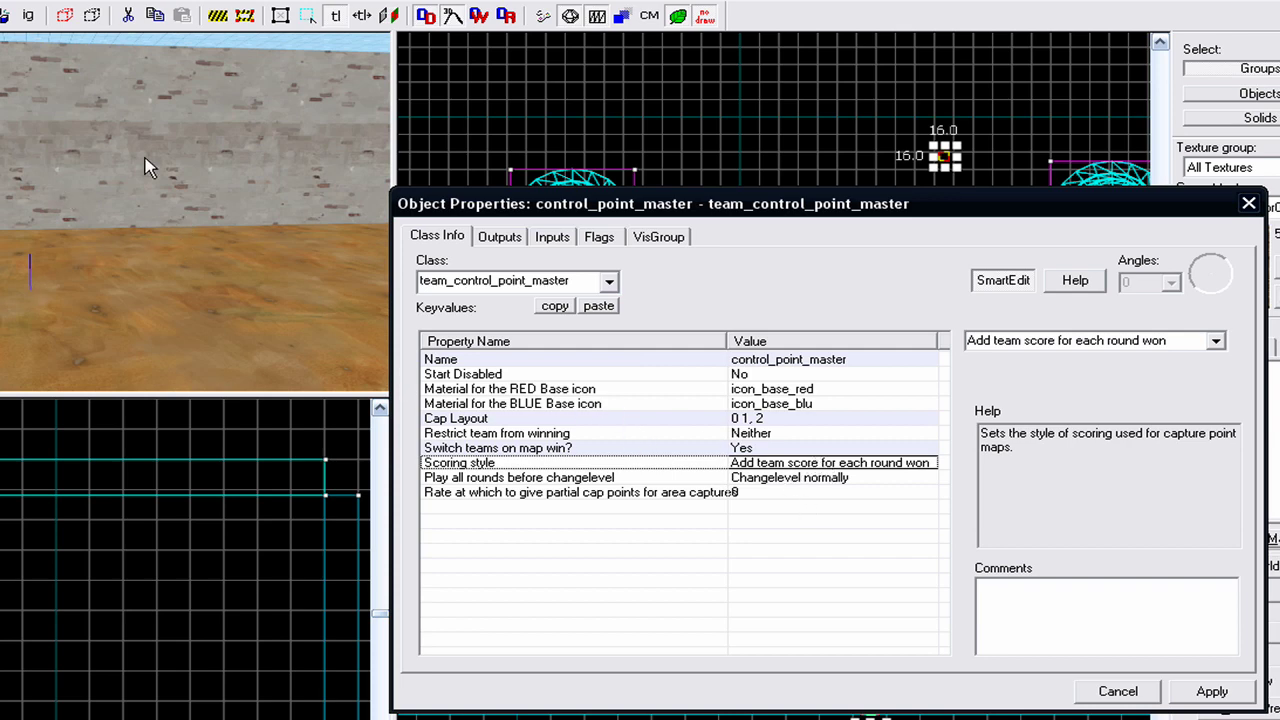
left_click_drag(116, 130, 77, 171)
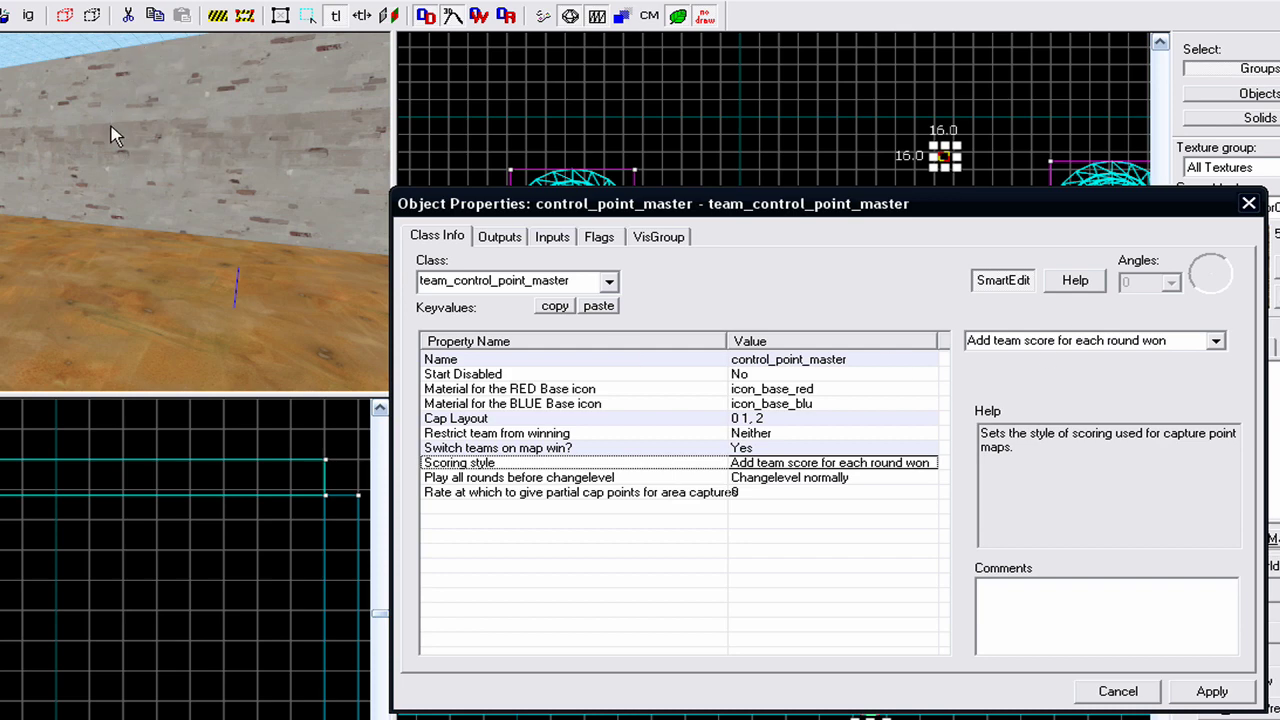
left_click_drag(112, 127, 194, 158)
left_click_drag(269, 329, 472, 344)
left_click_drag(120, 308, 0, 310)
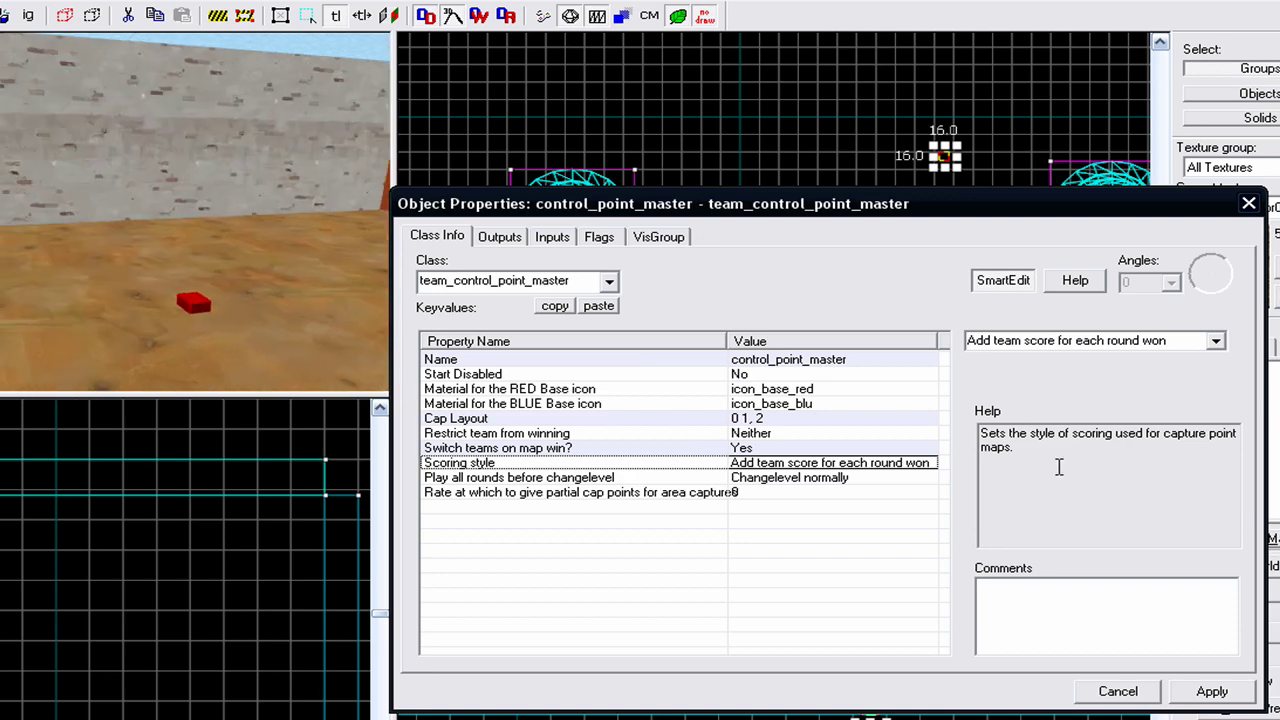
- Set the master entity's Scoring style to Add team score for each captured point
left_click(1216, 340)
left_click(1180, 375)
left_click_drag(180, 262, 278, 272)
key("Right")
key("Left")
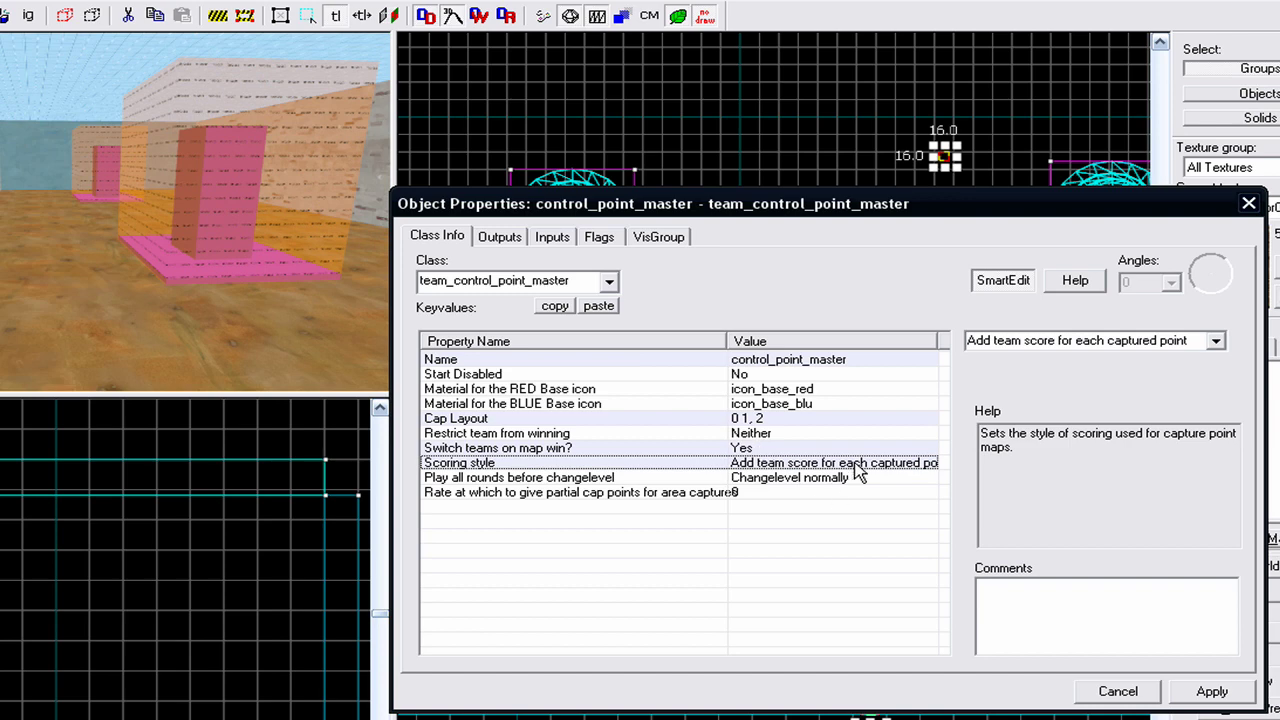
key("Right")
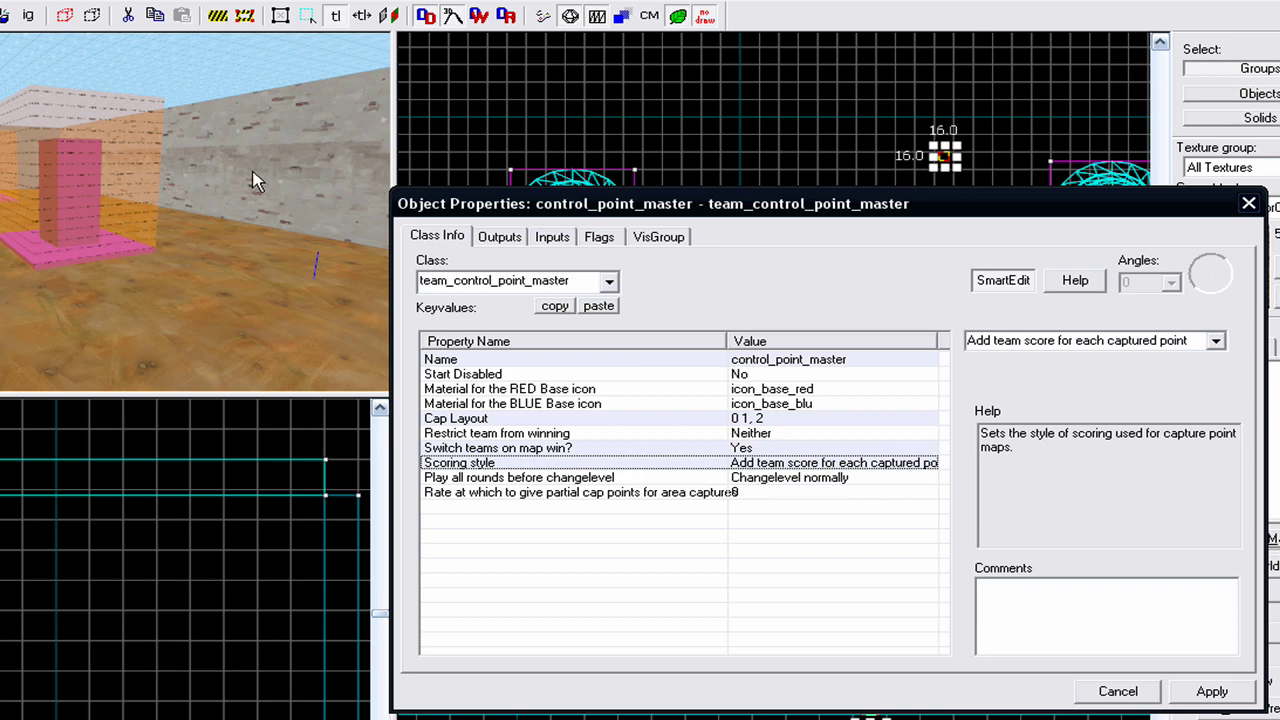
key("Right")
key("Right")
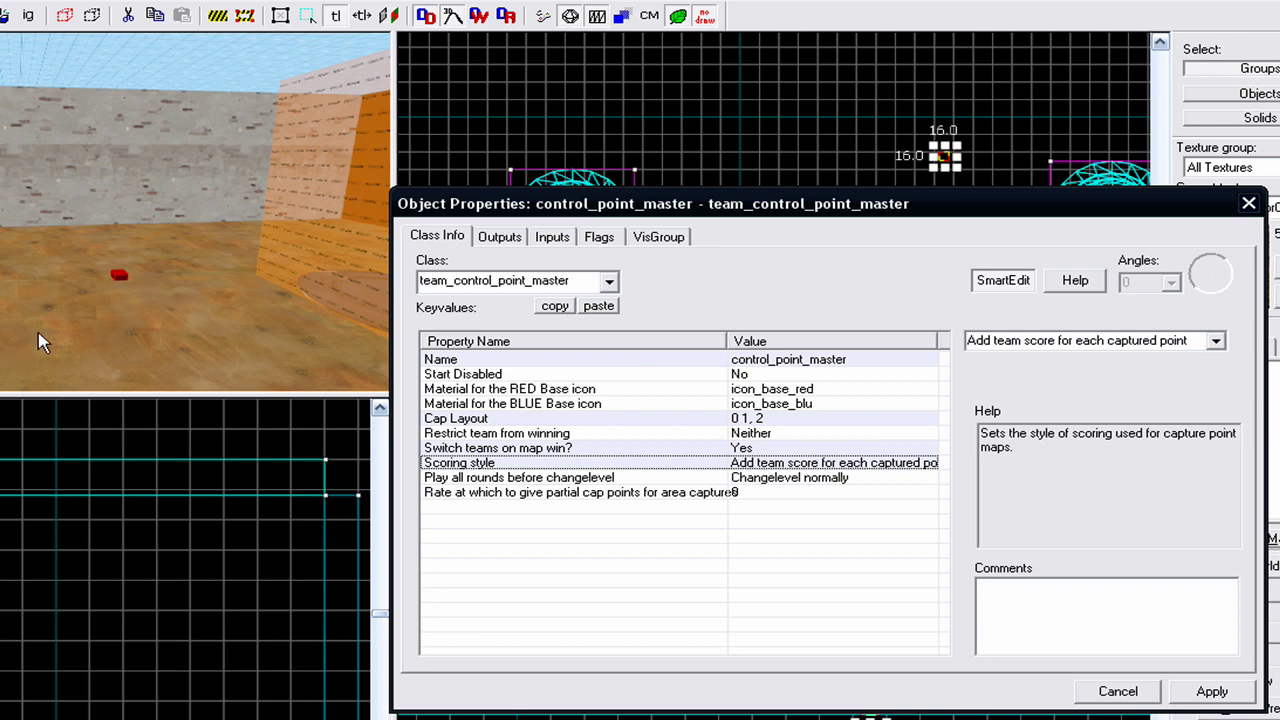
key("Right")
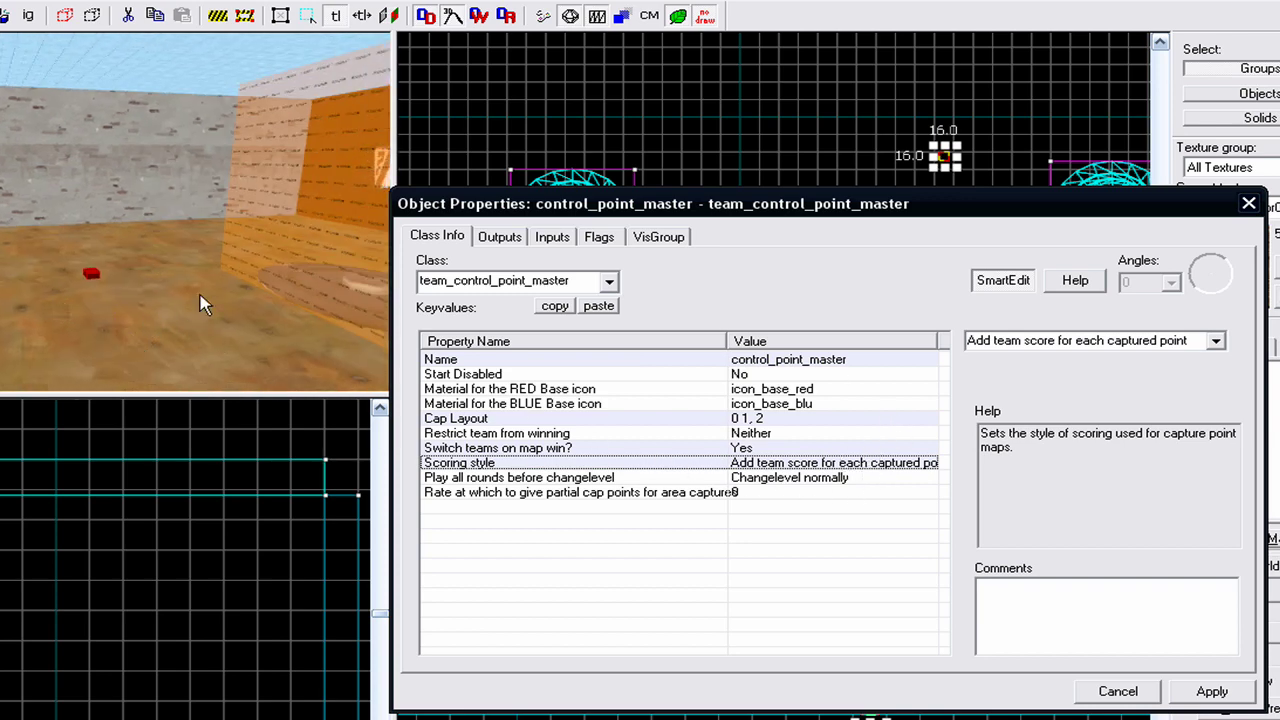
- Set the Play all rounds before changelevel property to the option Only changelevel after all mini-rounds
left_click(558, 479)
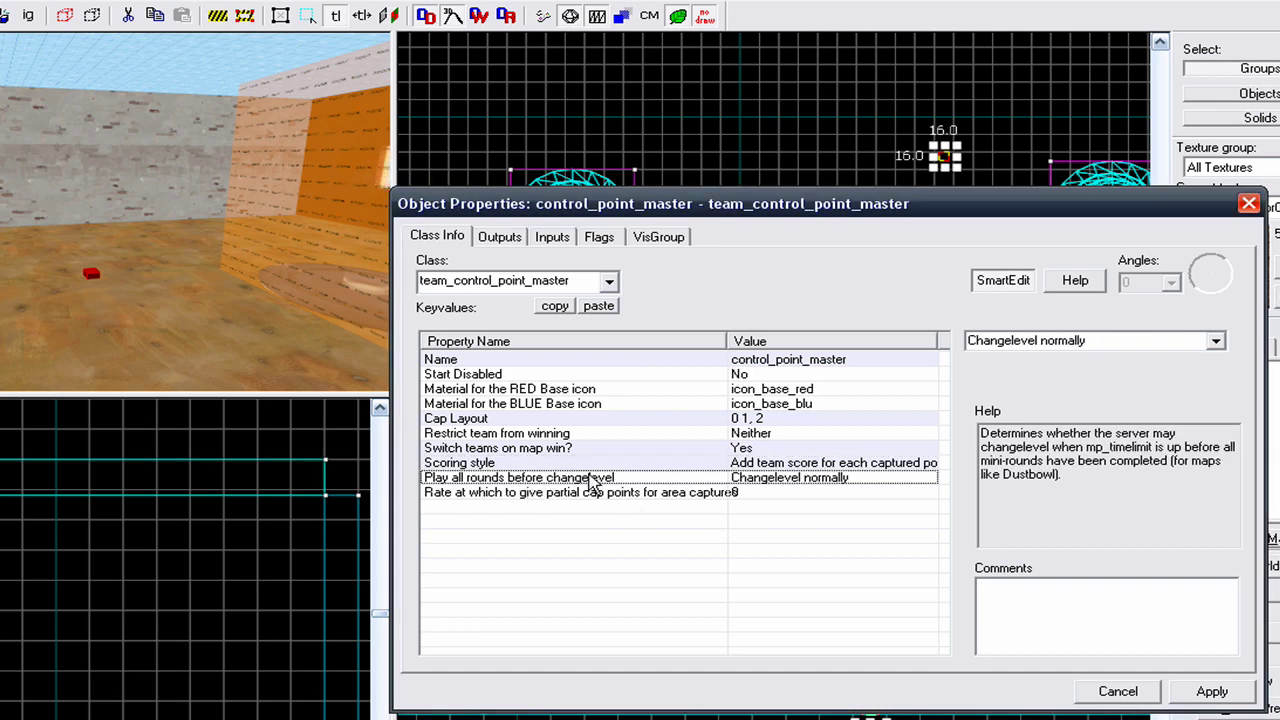
key("Left")
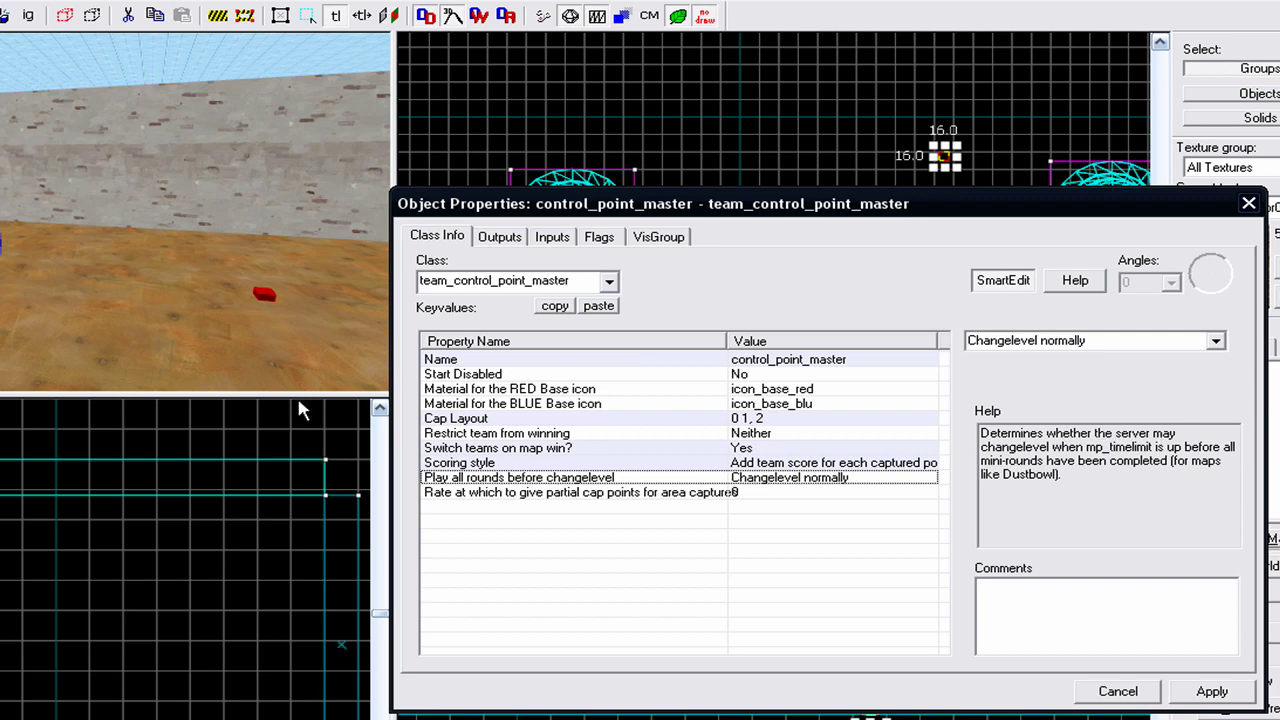
key("Right")
mouse_move(110, 320)
left_mouse_down()
mouse_move(61, 313)
mouse_move(124, 300)
left_mouse_up()
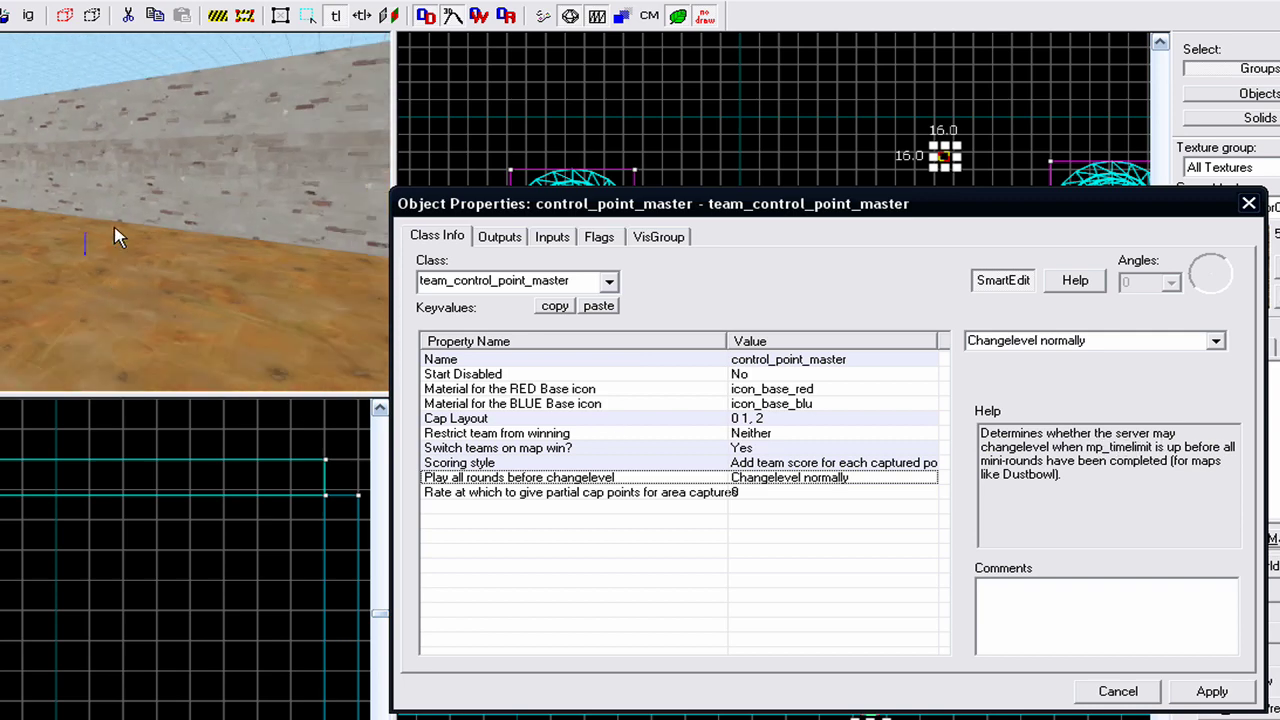
left_click_drag(114, 234, 146, 277)
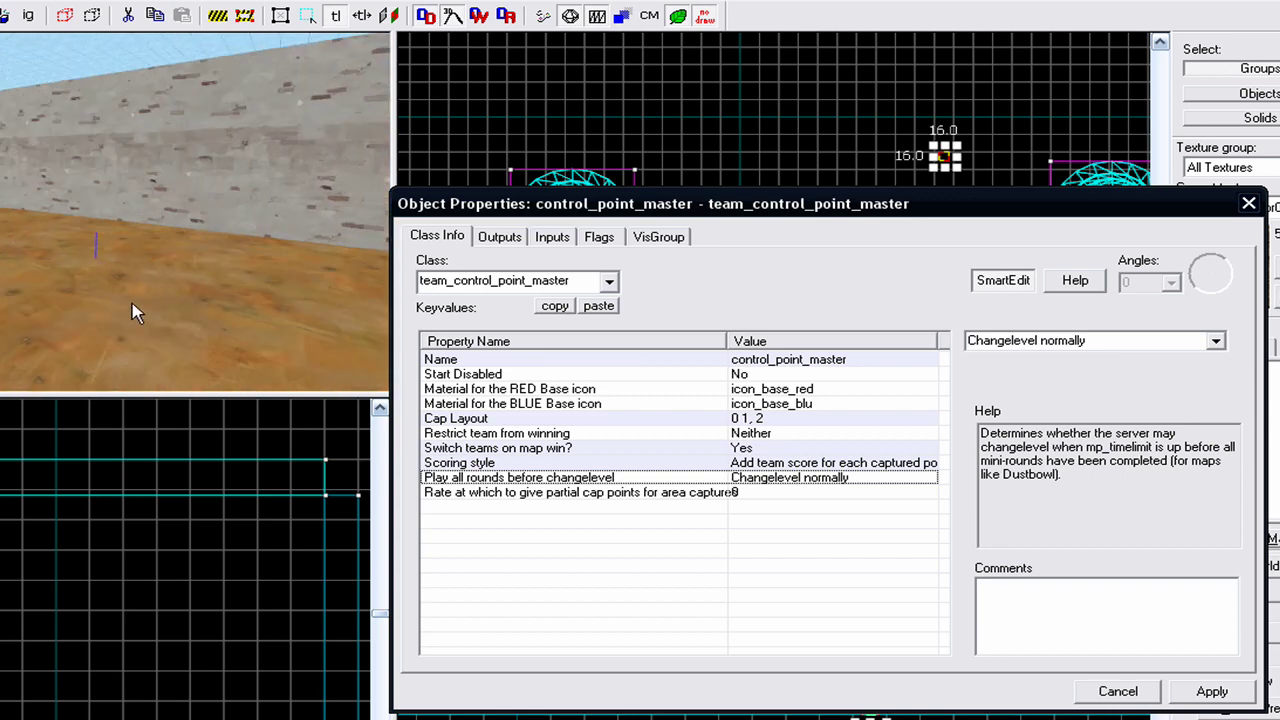
key("z")
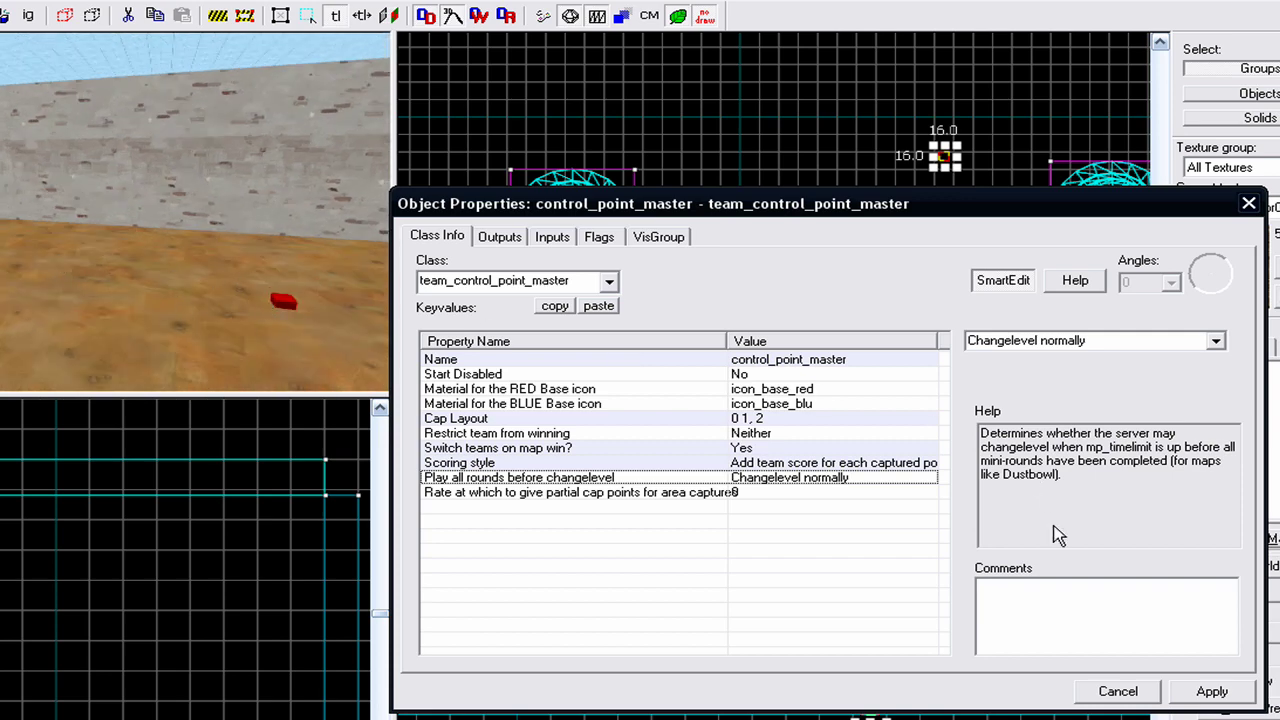
left_click(1215, 341)
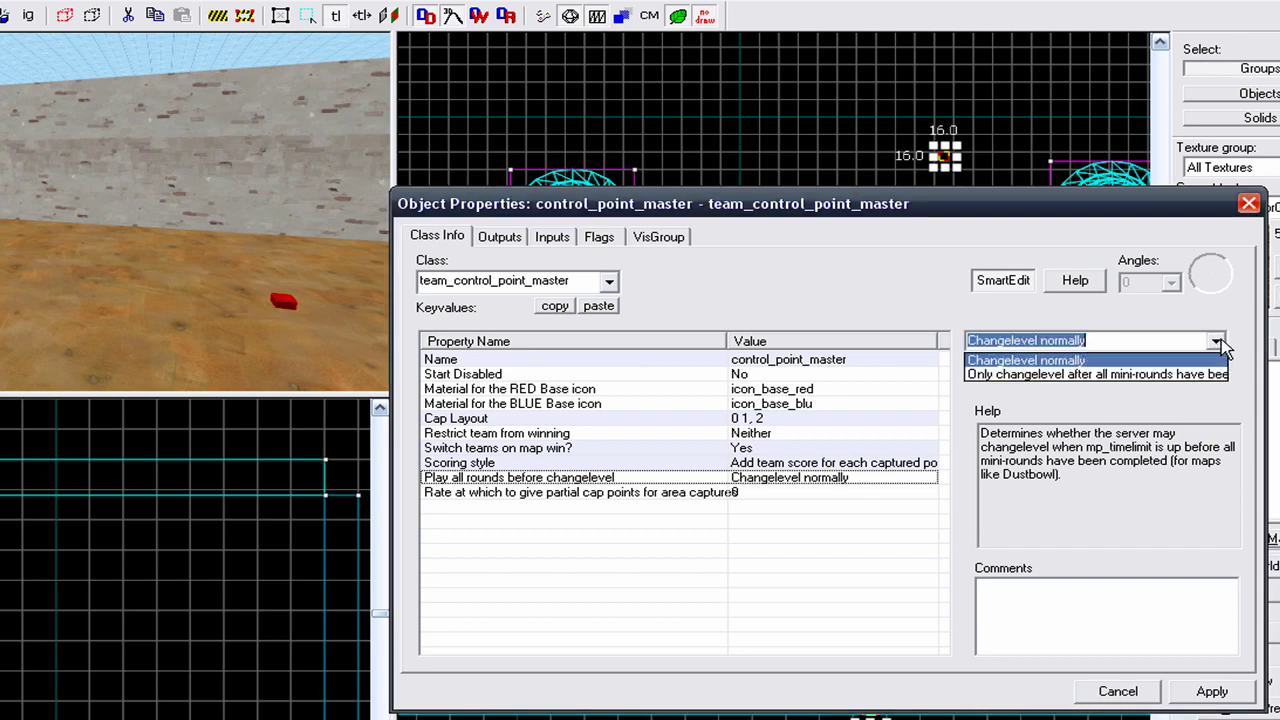
left_click(1154, 373)
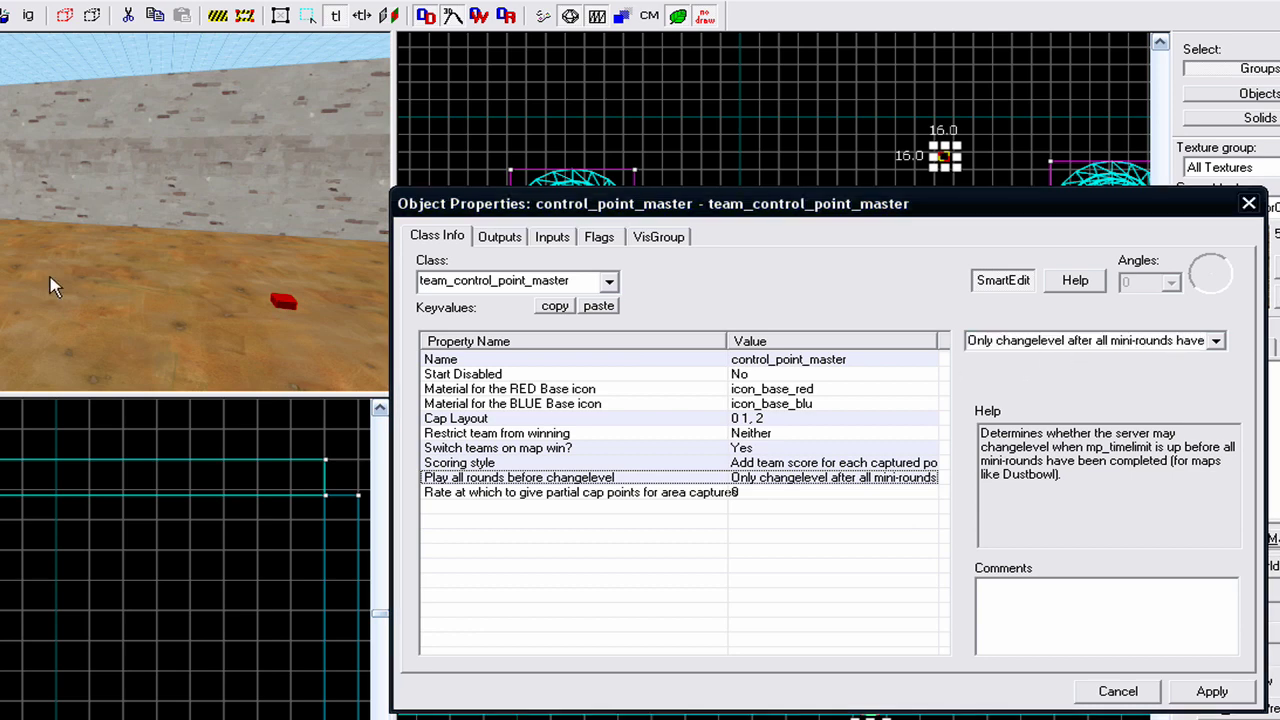
key("z")
key("z")
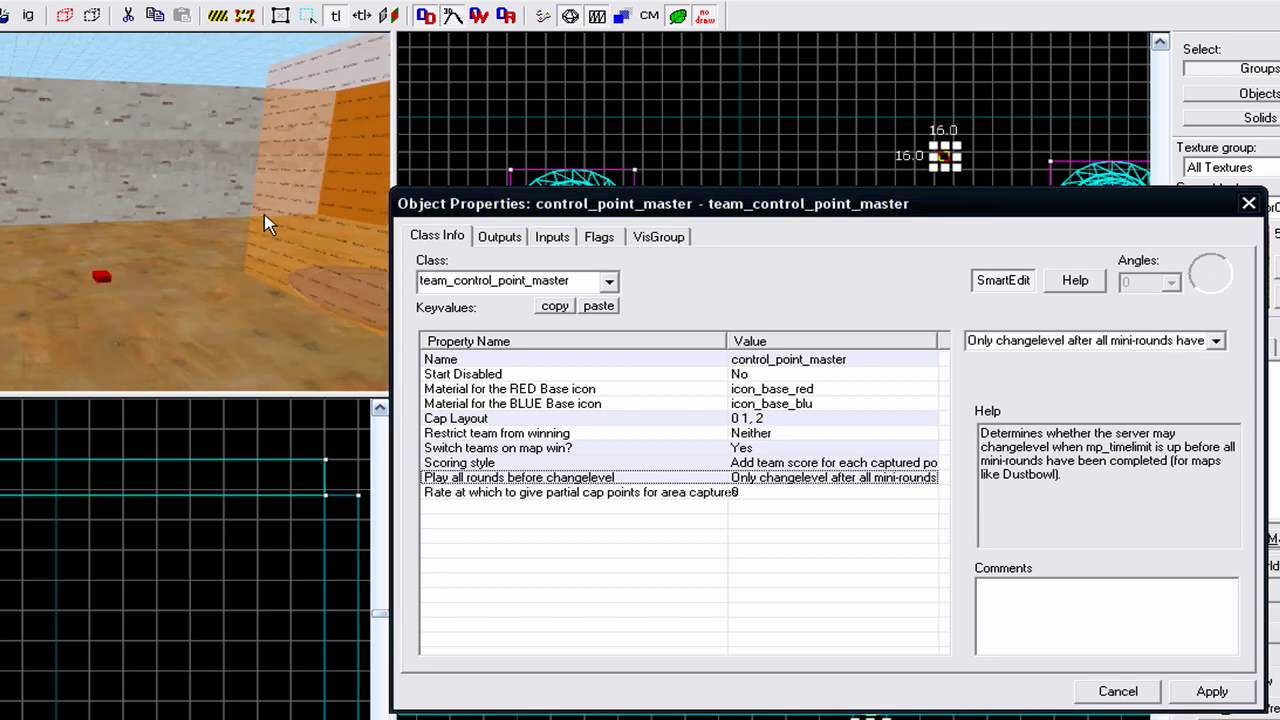
key("z")
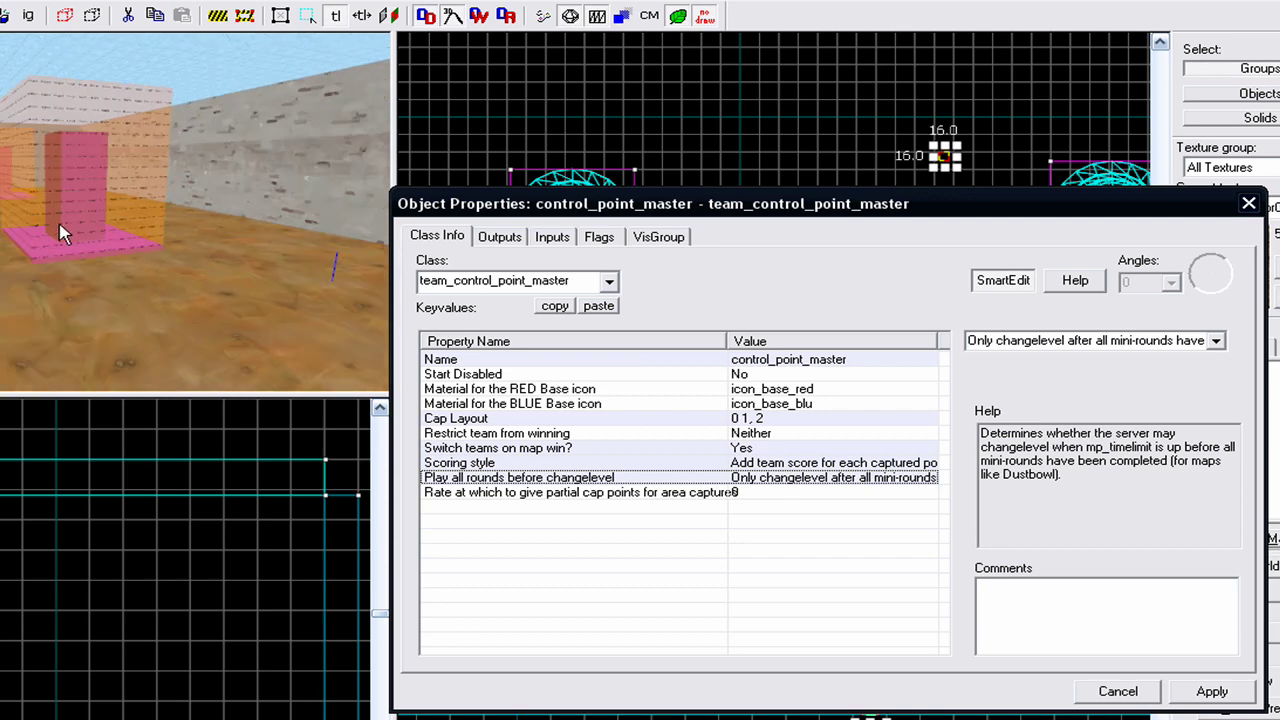
key("Right")
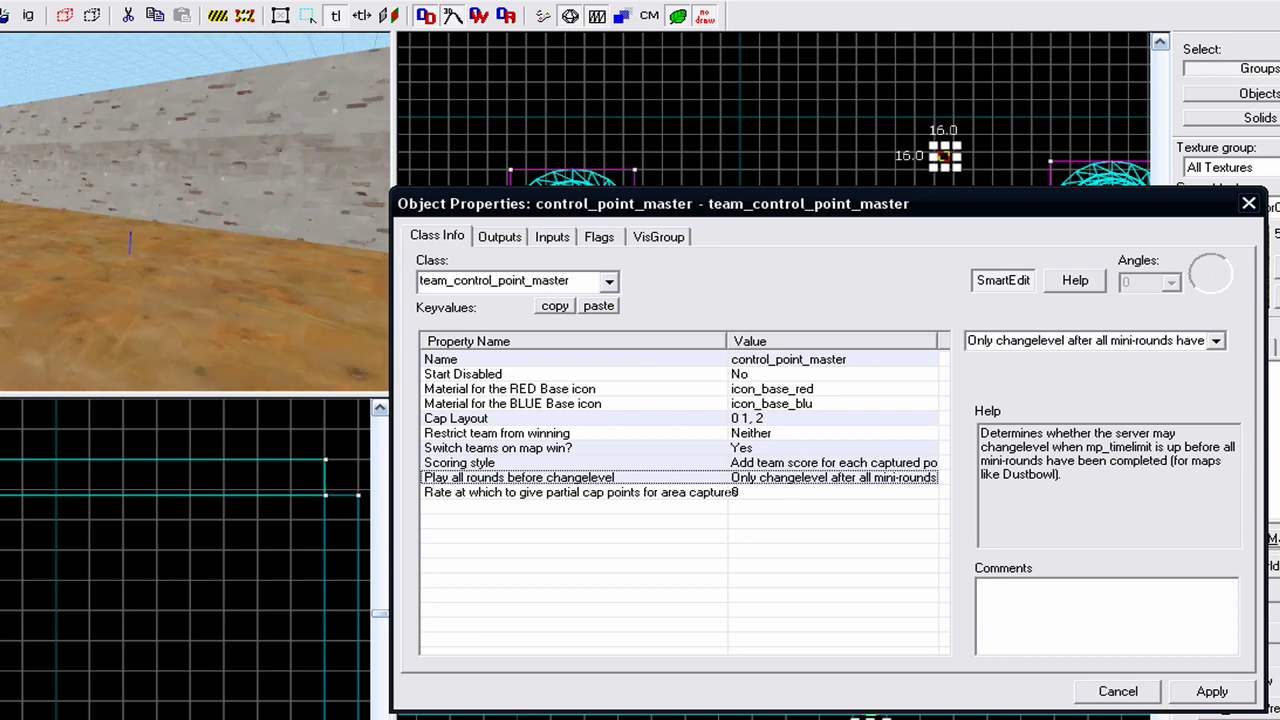
key("Left")
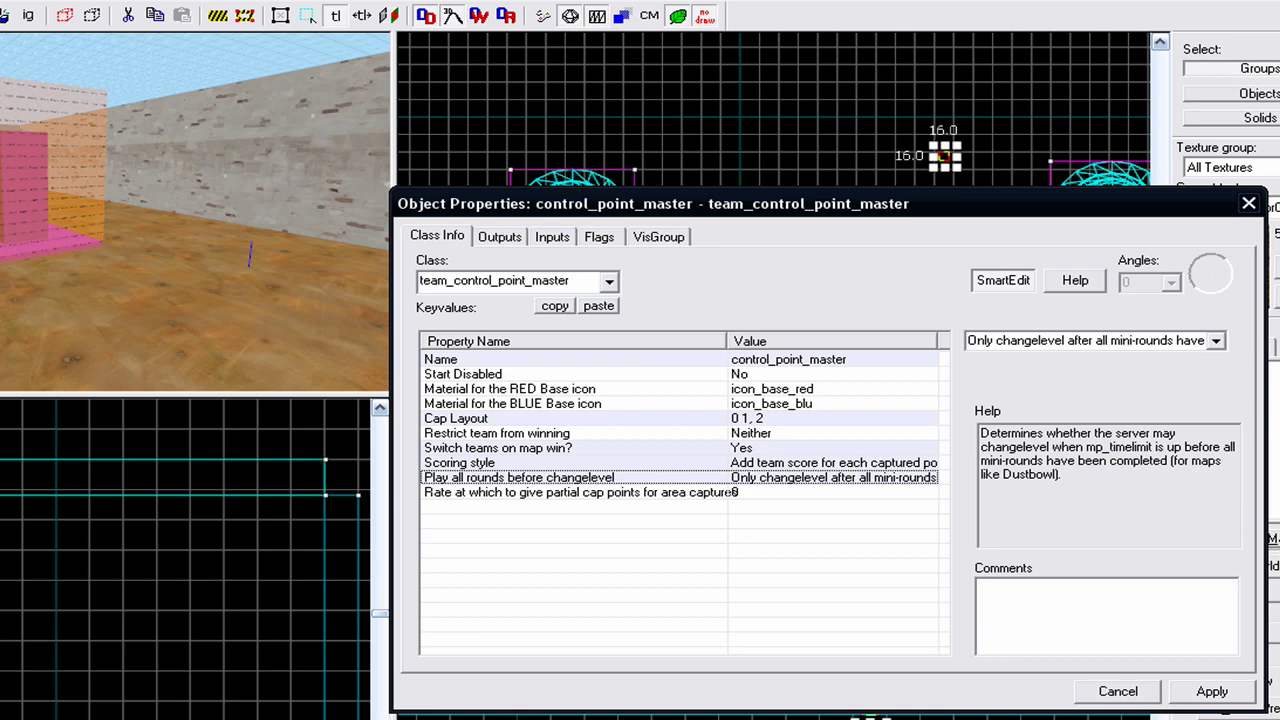
left_click_drag(257, 346, 170, 346)
left_click_drag(289, 323, 385, 323)
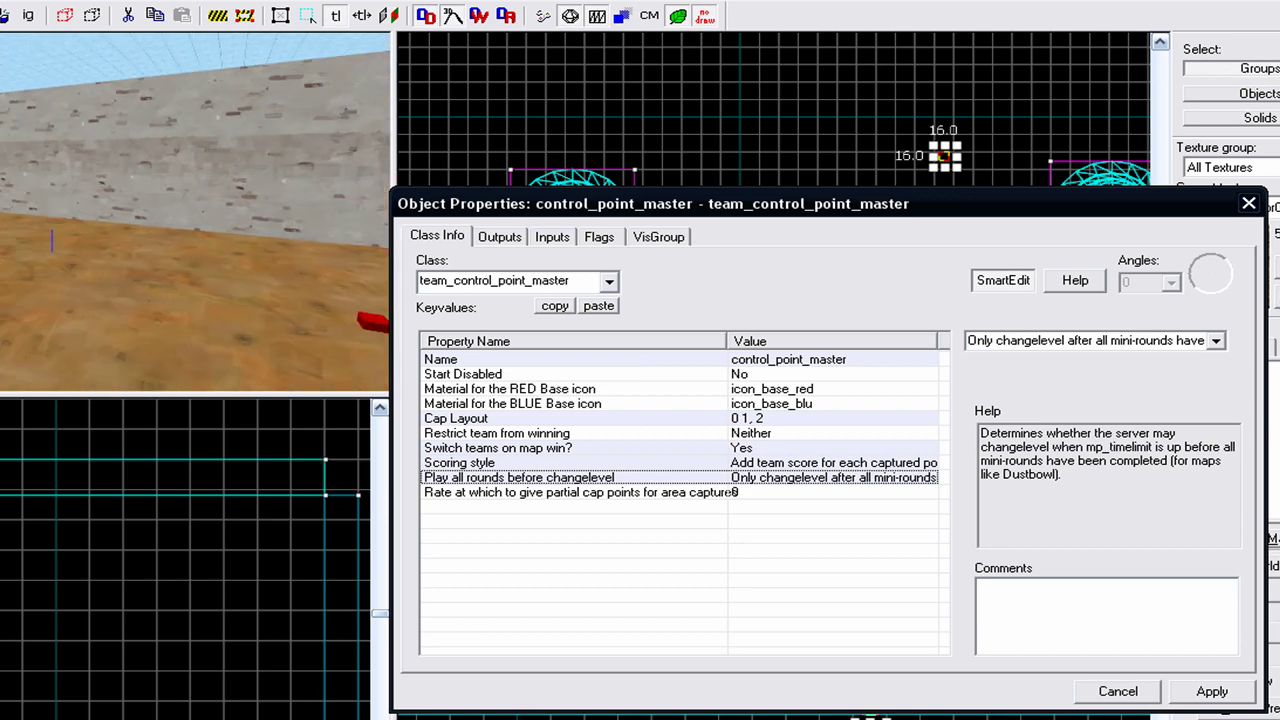
key("Left")
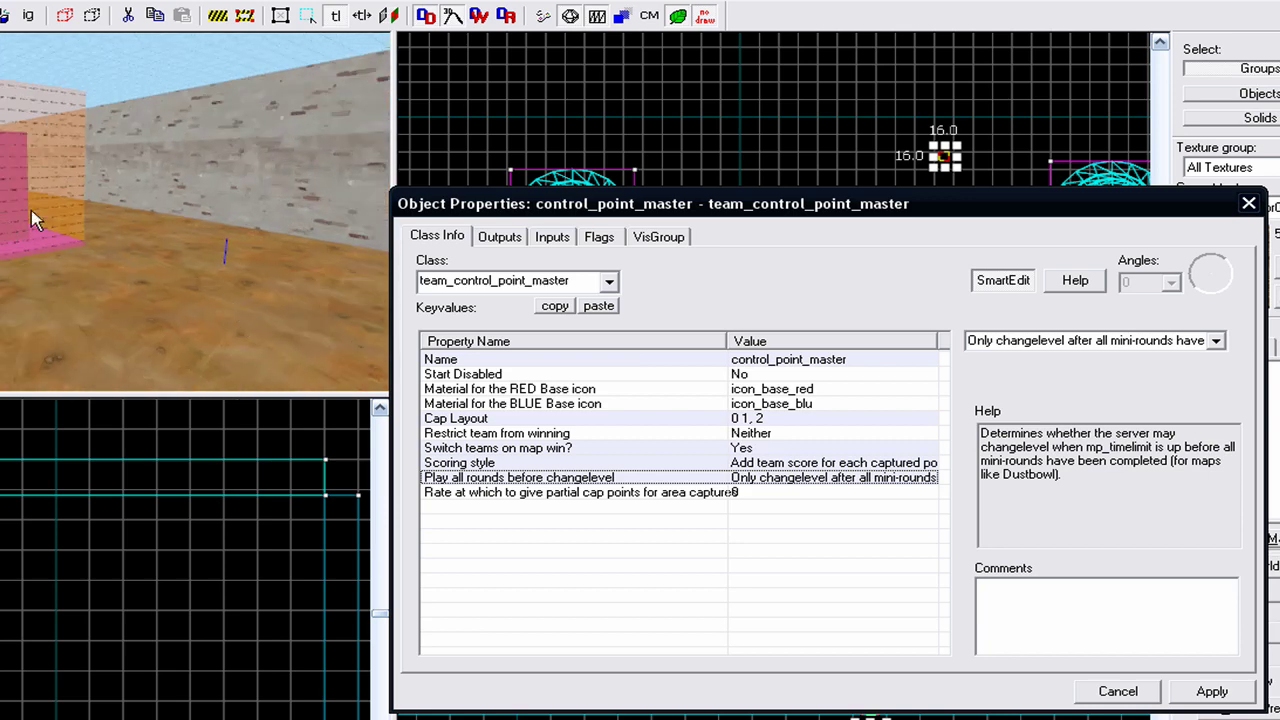
key("z")
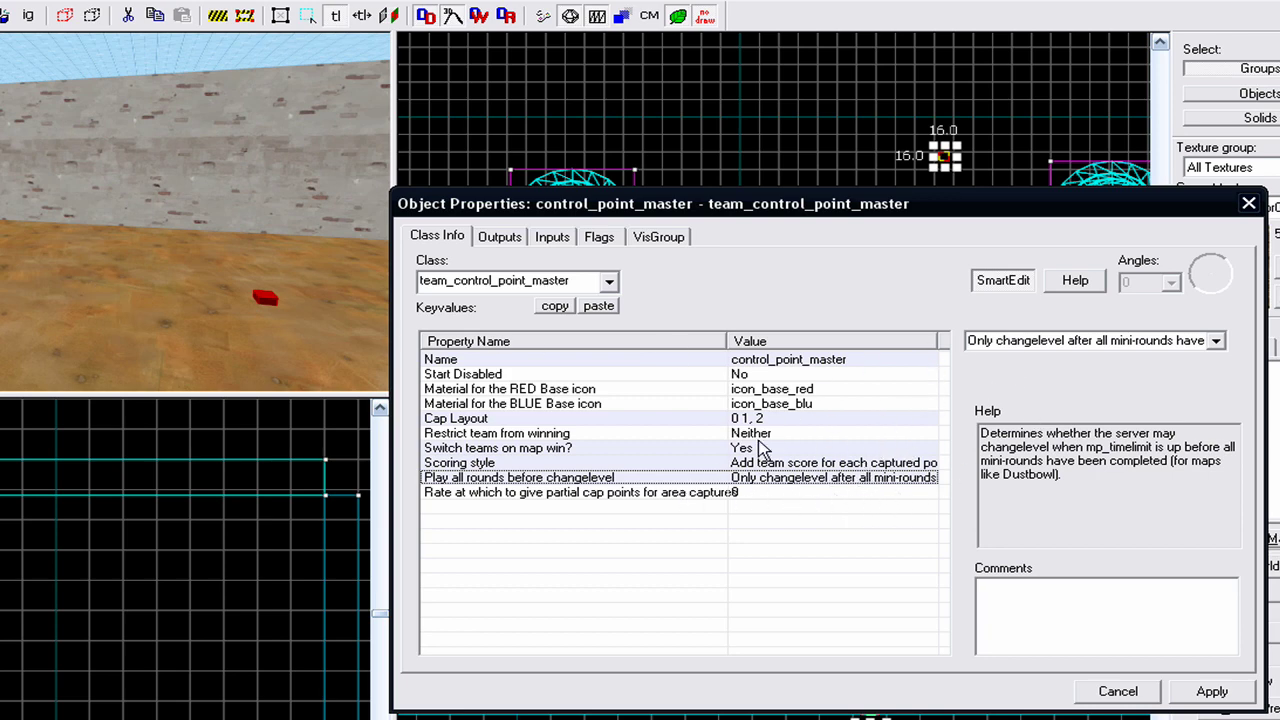
- Review the Rate at which to give partial cap points for area captures property, widening the Property Name column to fit its name
left_click(524, 494)
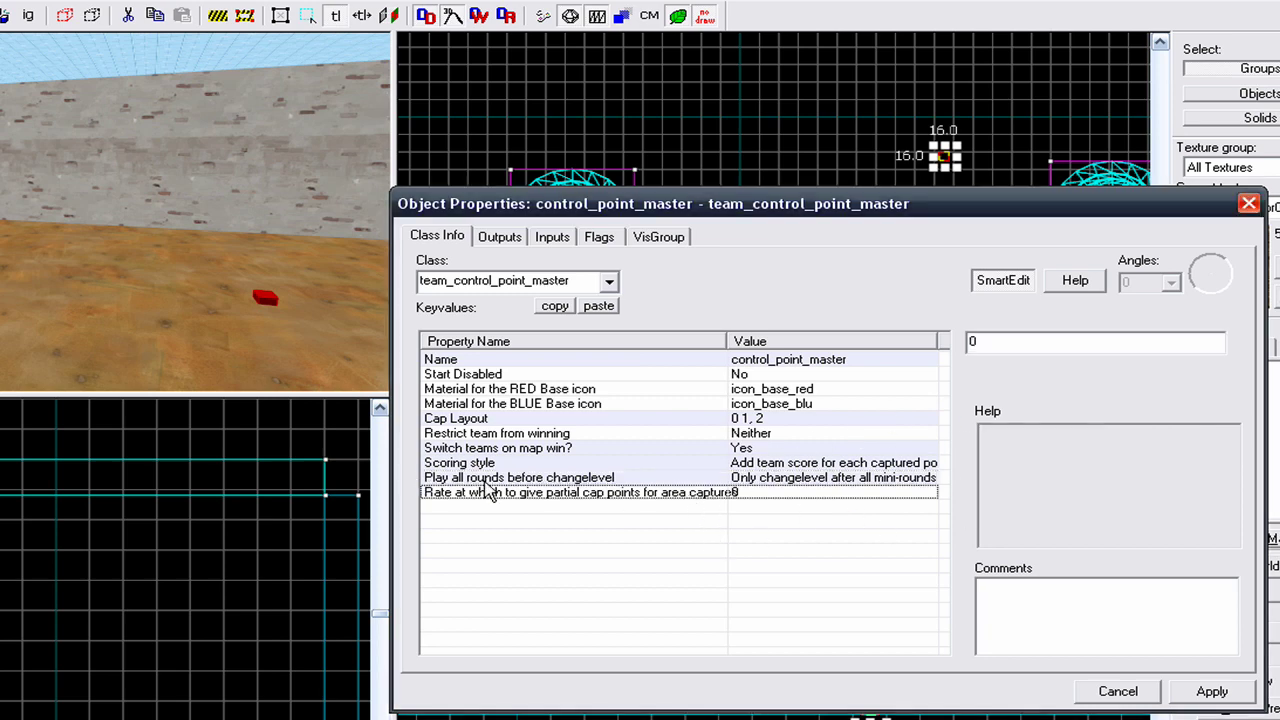
left_click_drag(727, 342, 790, 350)
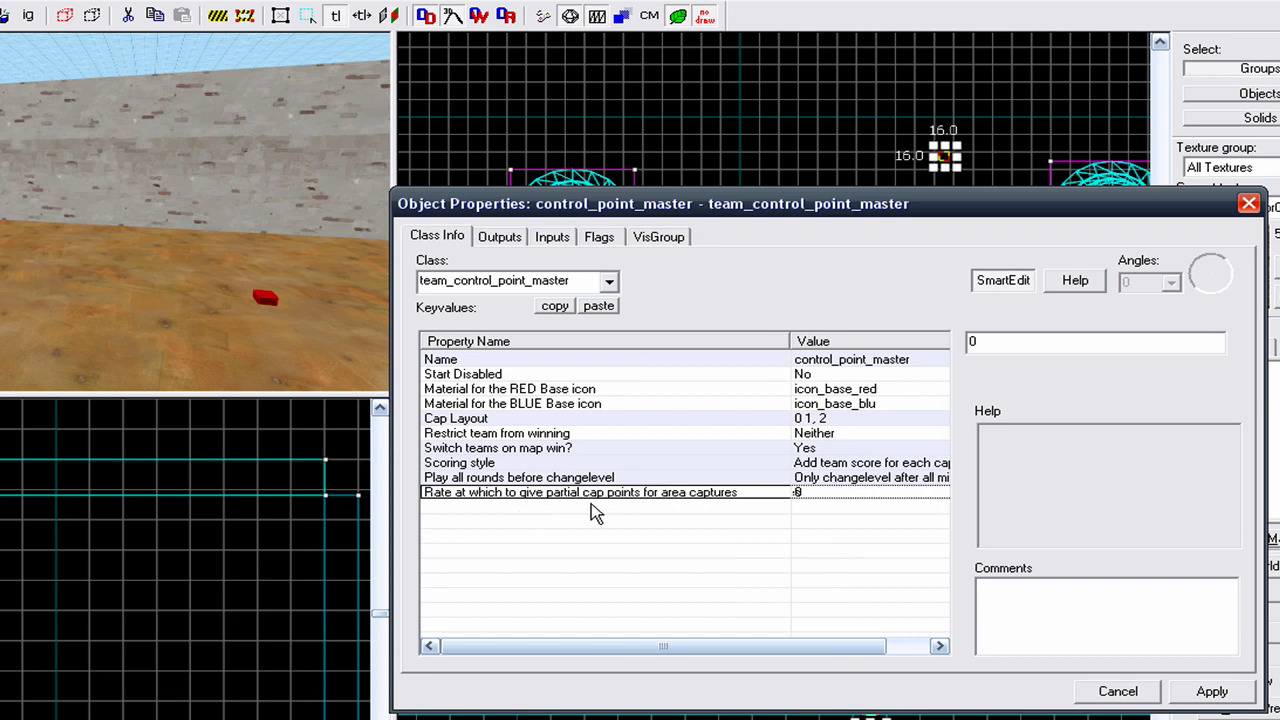
left_click_drag(788, 341, 750, 342)
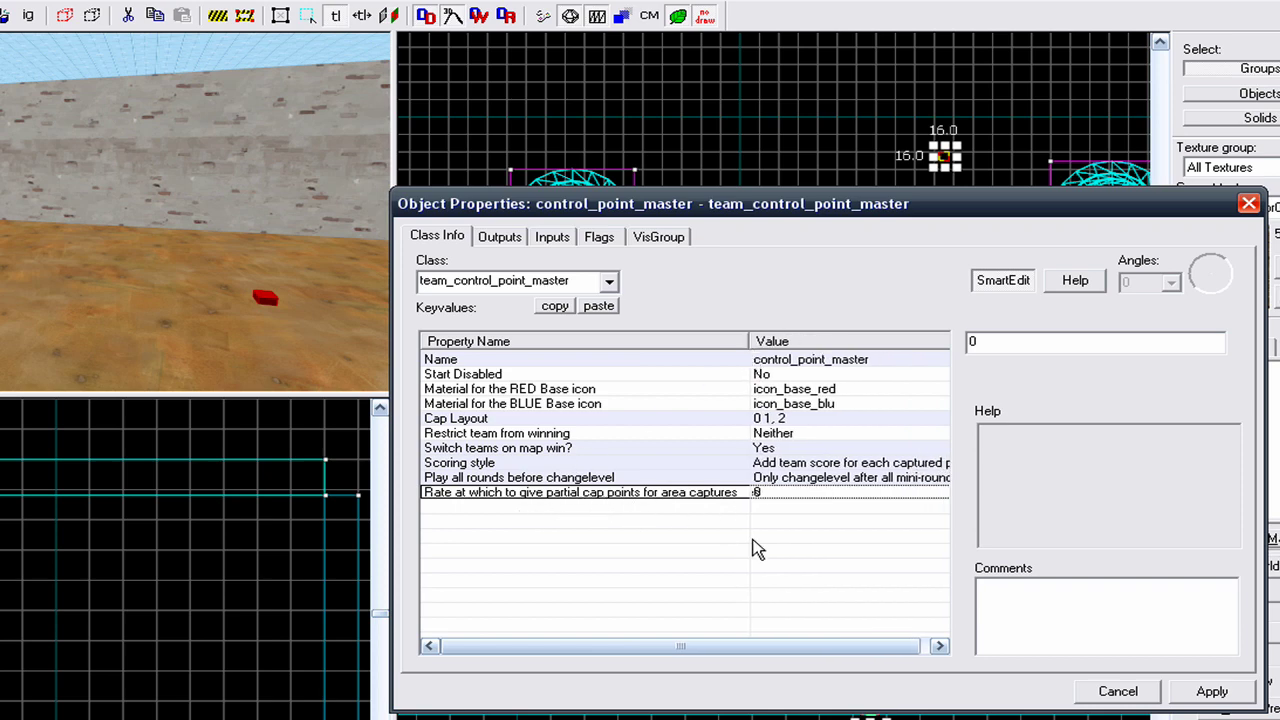
left_click(1010, 454)
left_click_drag(235, 296, 91, 281)
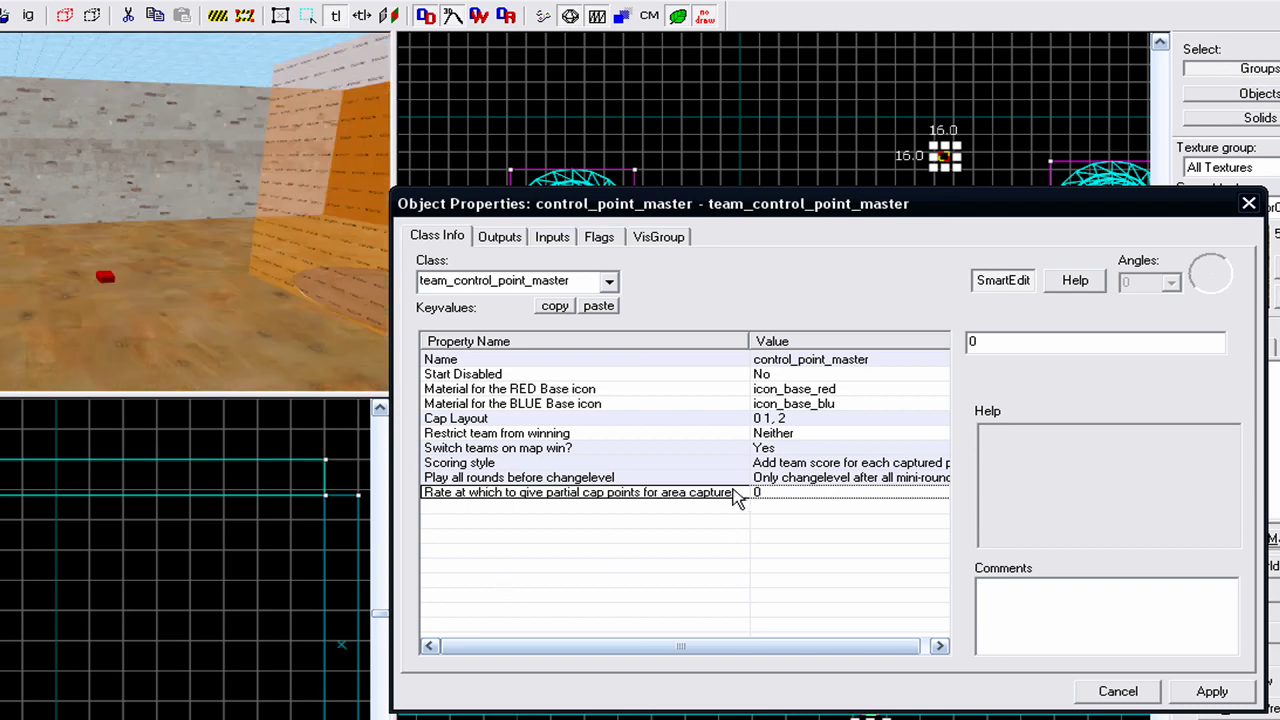
- Apply the edited control_point_master properties and close its properties dialog, leaving the partial cap points rate at 0
left_click(1047, 340)
left_click_drag(743, 340, 752, 339)
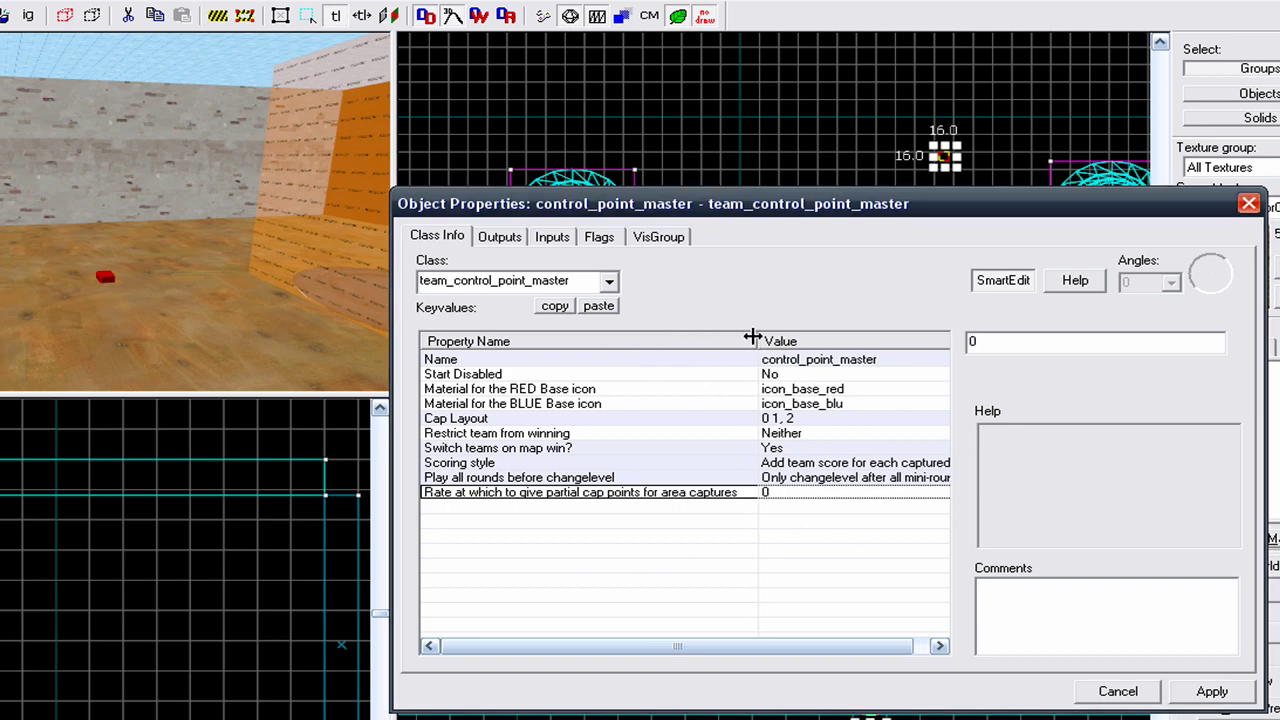
left_click(1210, 690)
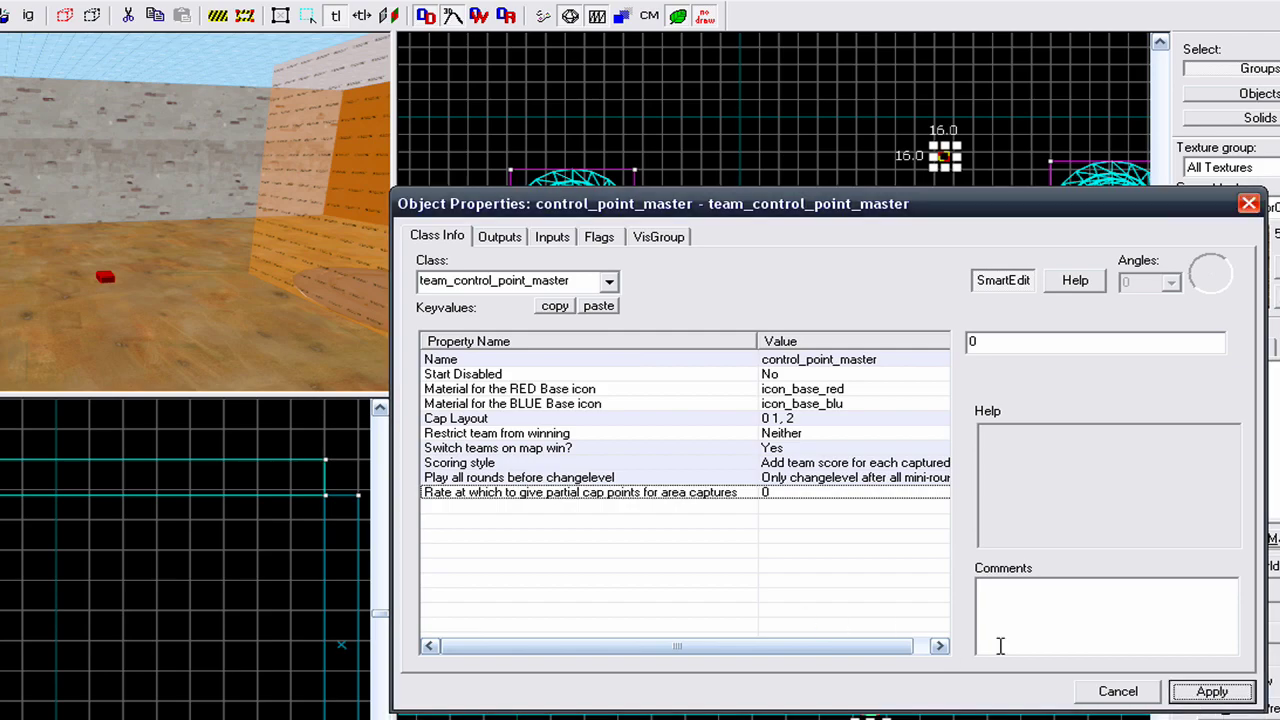
left_click(1118, 696)
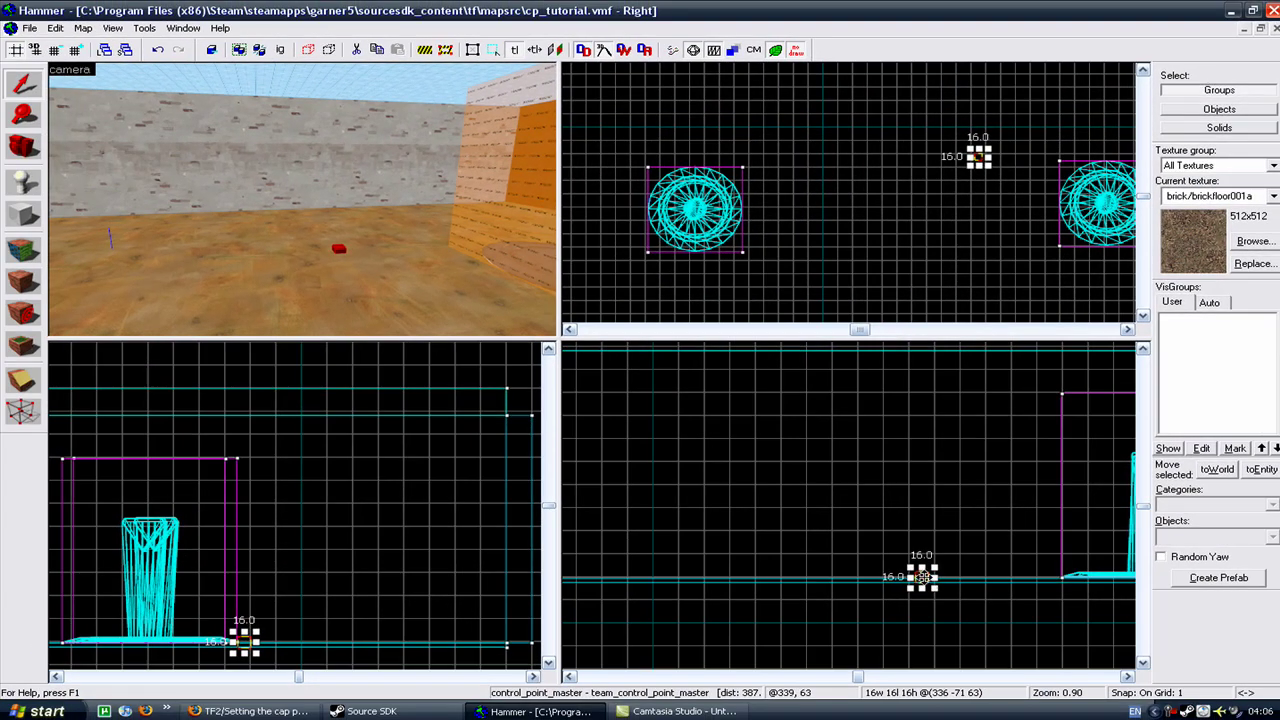
- Raise the control_point_master entity off the floor to about (365, -71, 333) and inspect its placement in the 3D camera view
left_click_drag(922, 577, 944, 382)
key("z")
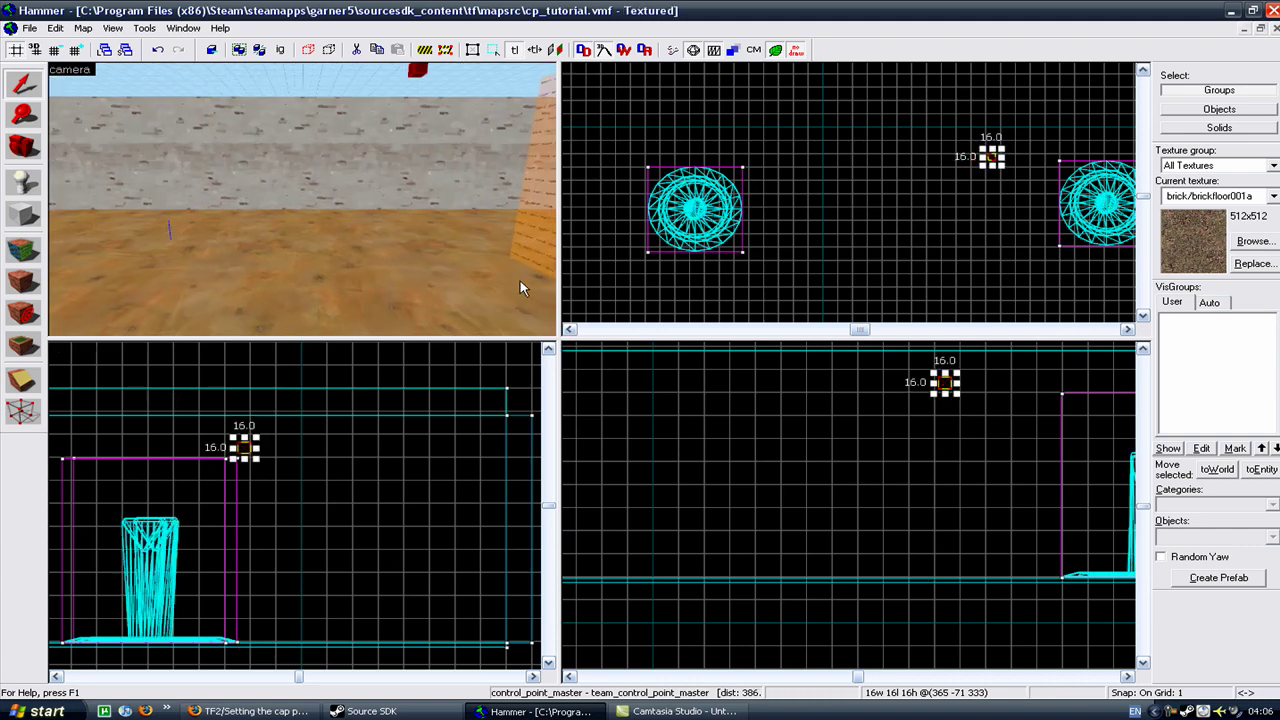
left_click_drag(180, 146, 192, 259)
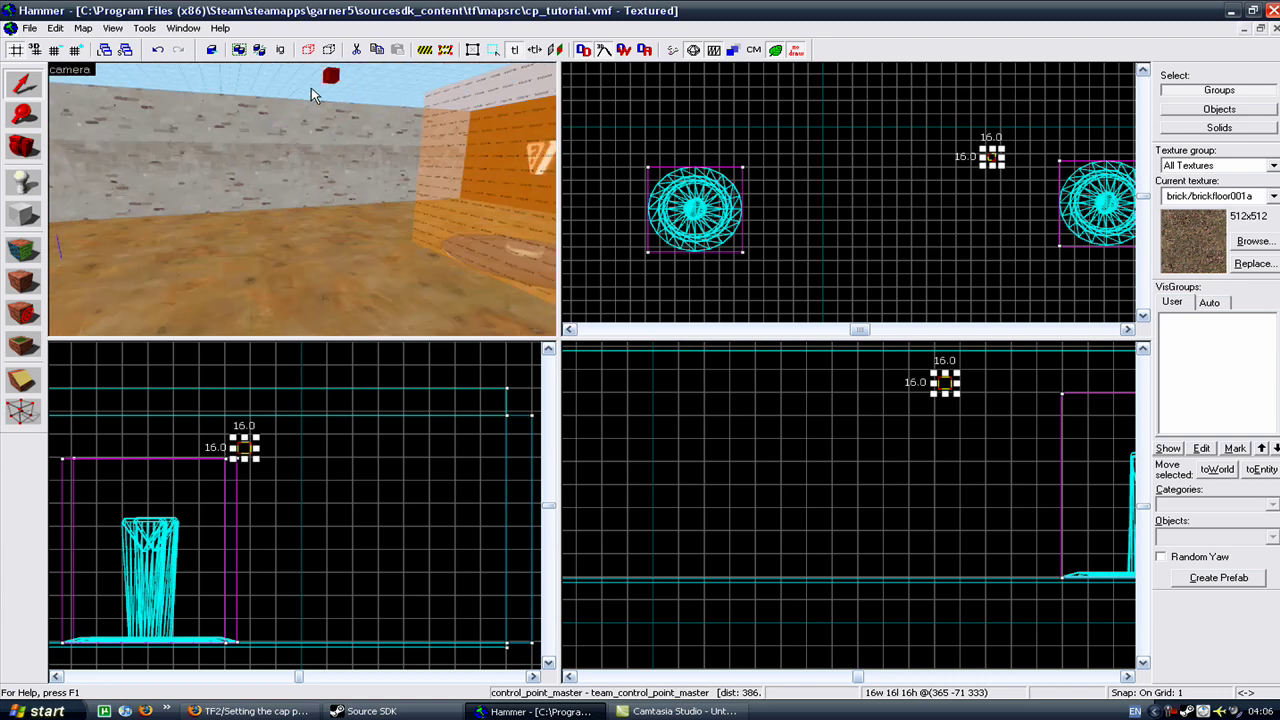
scroll(322, 85, "up", 1)
left_click_drag(321, 65, 400, 124)
scroll(342, 109, "down", 2)
scroll(342, 109, "up", 1)
scroll(350, 122, "up", 1)
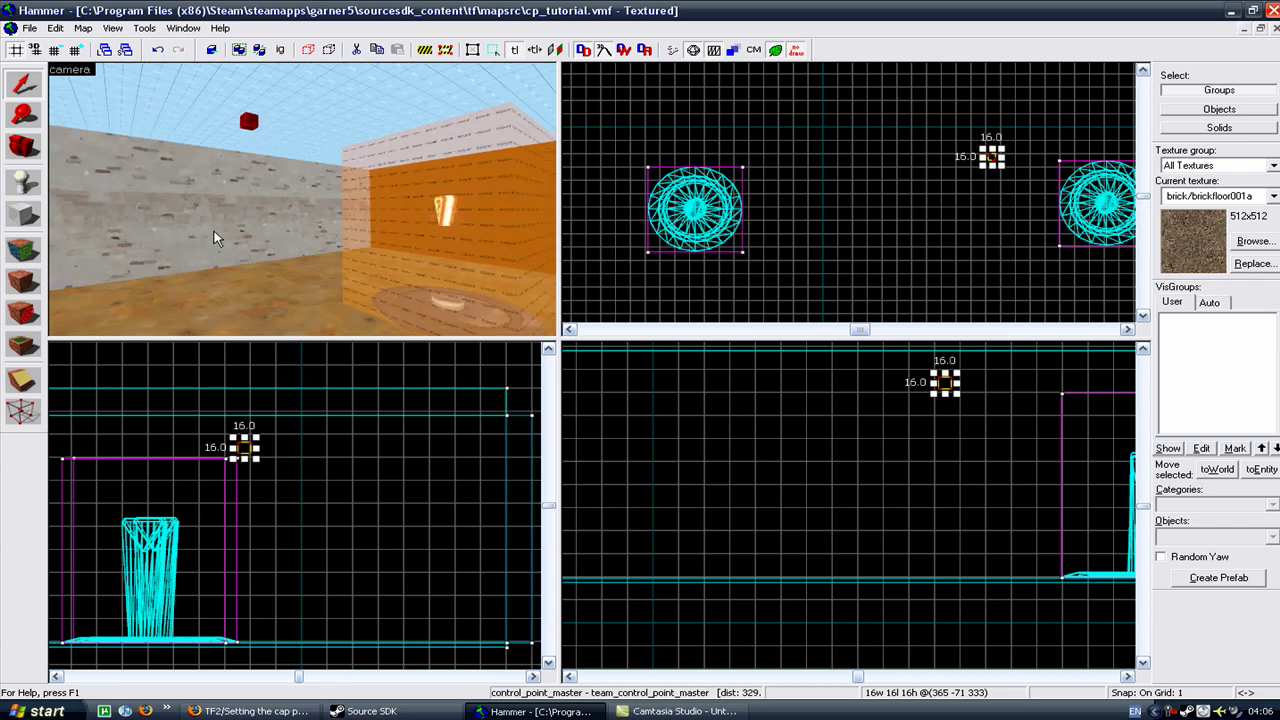
left_click_drag(255, 224, 262, 258)
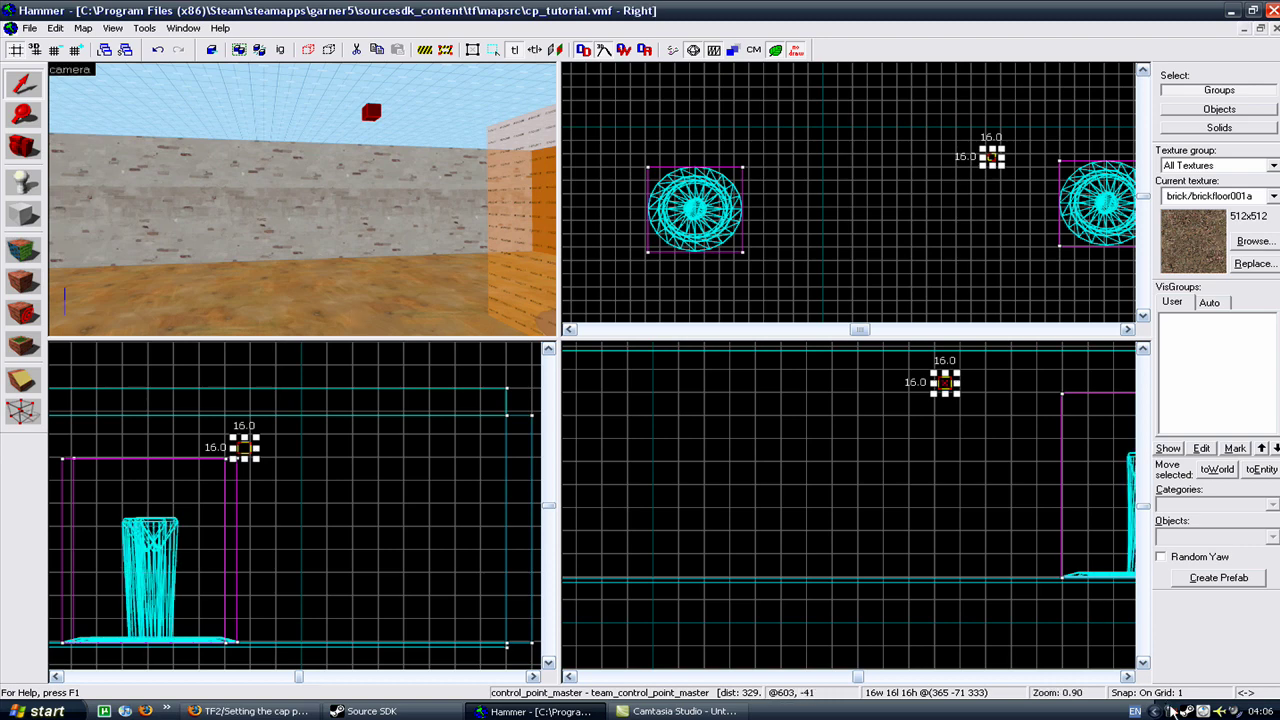